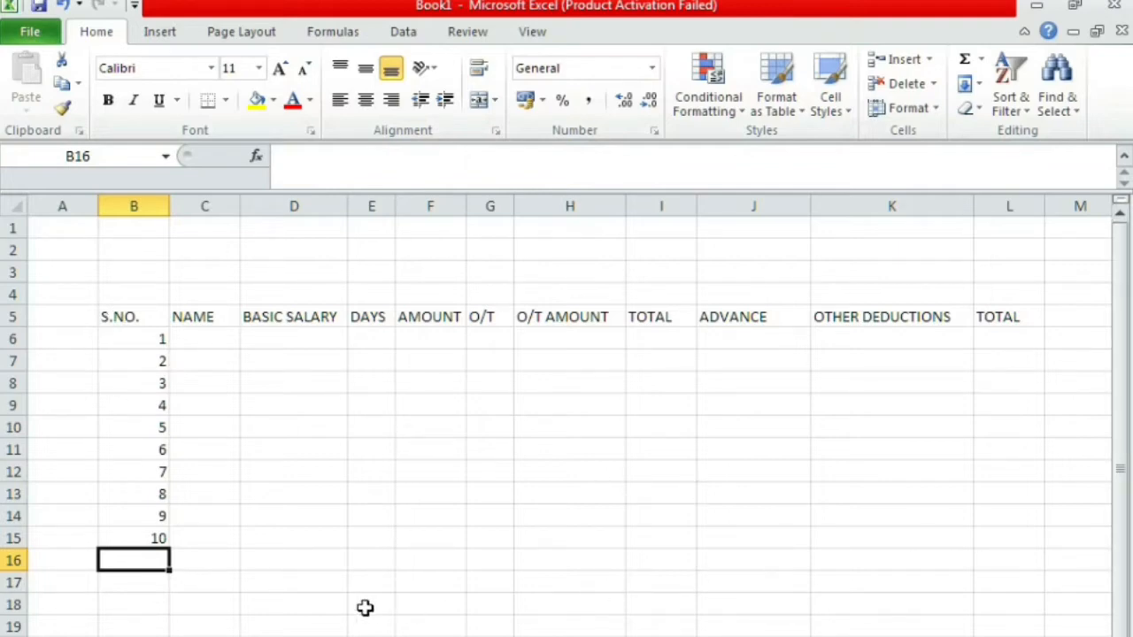
Enter the first names of the first five employees in the NAME column, cells C6 to C10
{"action": "left_click", "coordinate": [118, 317]}
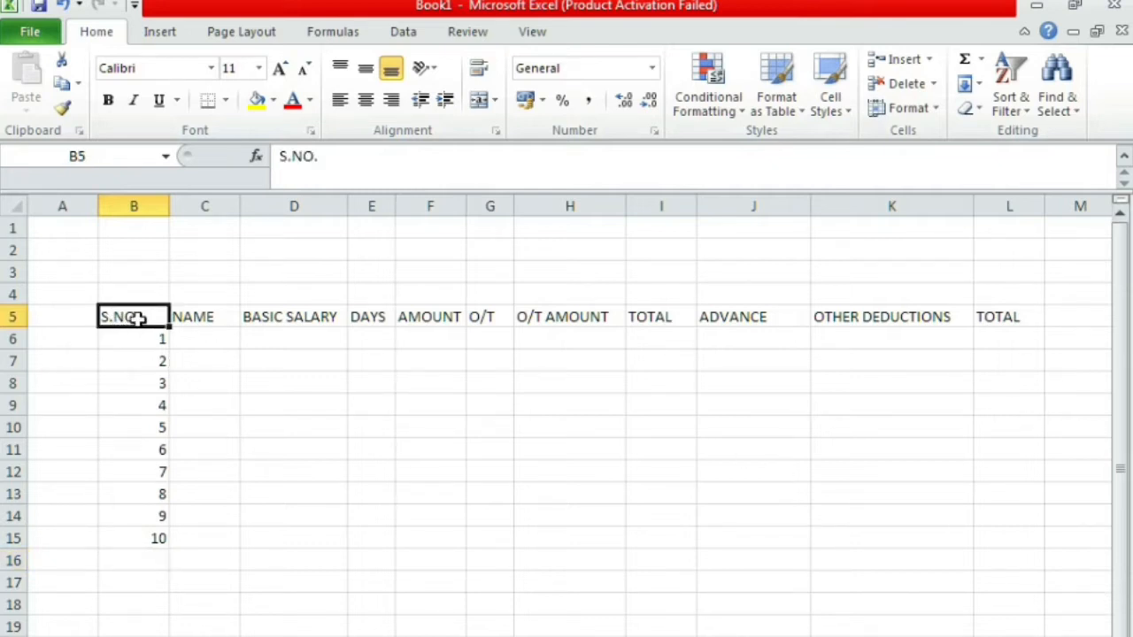
{"action": "left_click", "coordinate": [188, 316]}
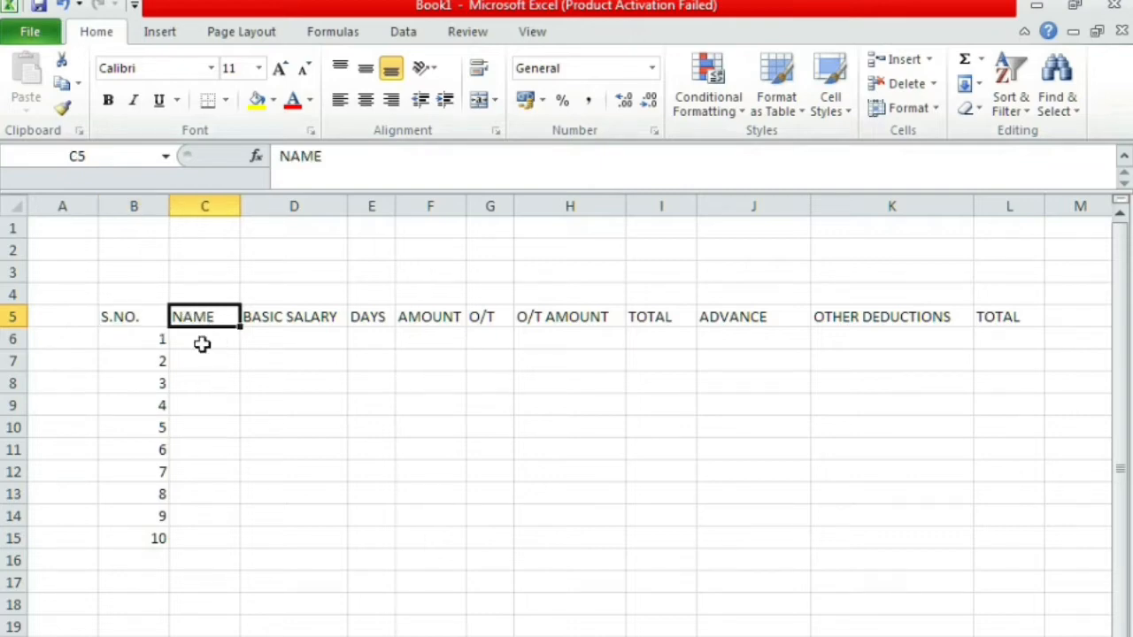
{"action": "left_click", "coordinate": [203, 344]}
{"action": "type", "text": "AMIT"}
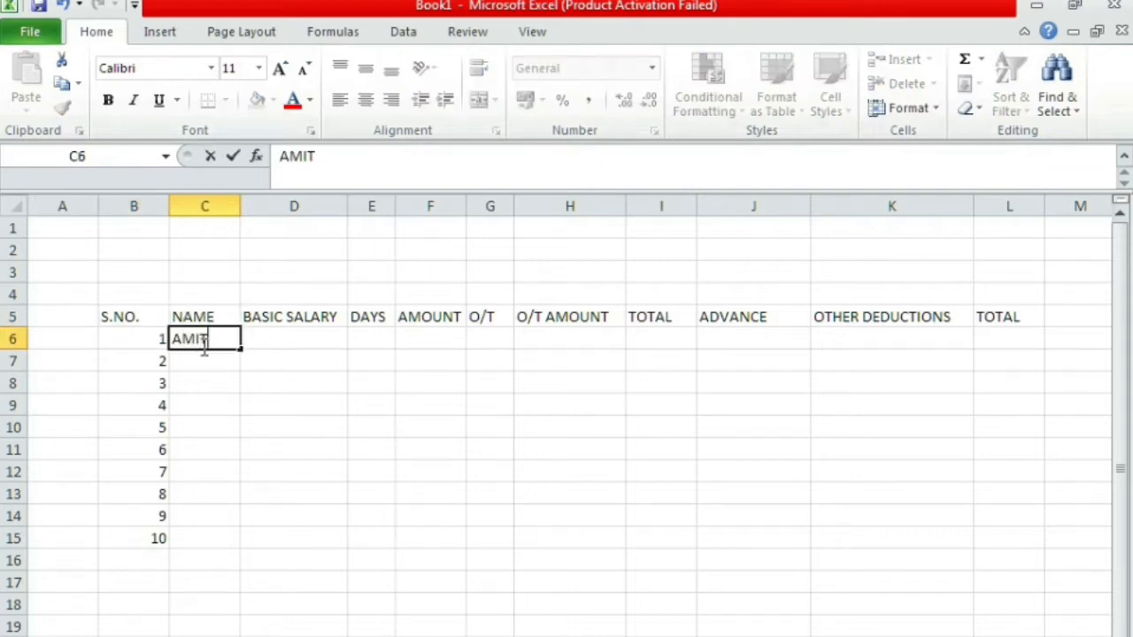
{"action": "key", "text": "Return"}
{"action": "type", "text": "RAKESH"}
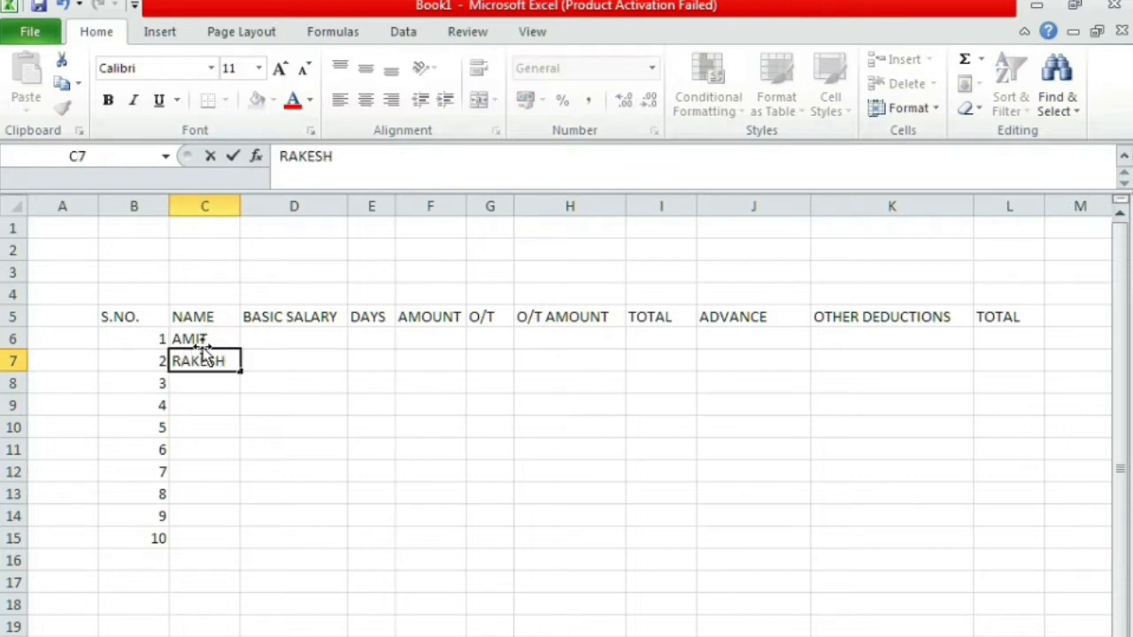
{"action": "key", "text": "Return"}
{"action": "type", "text": "AJAY"}
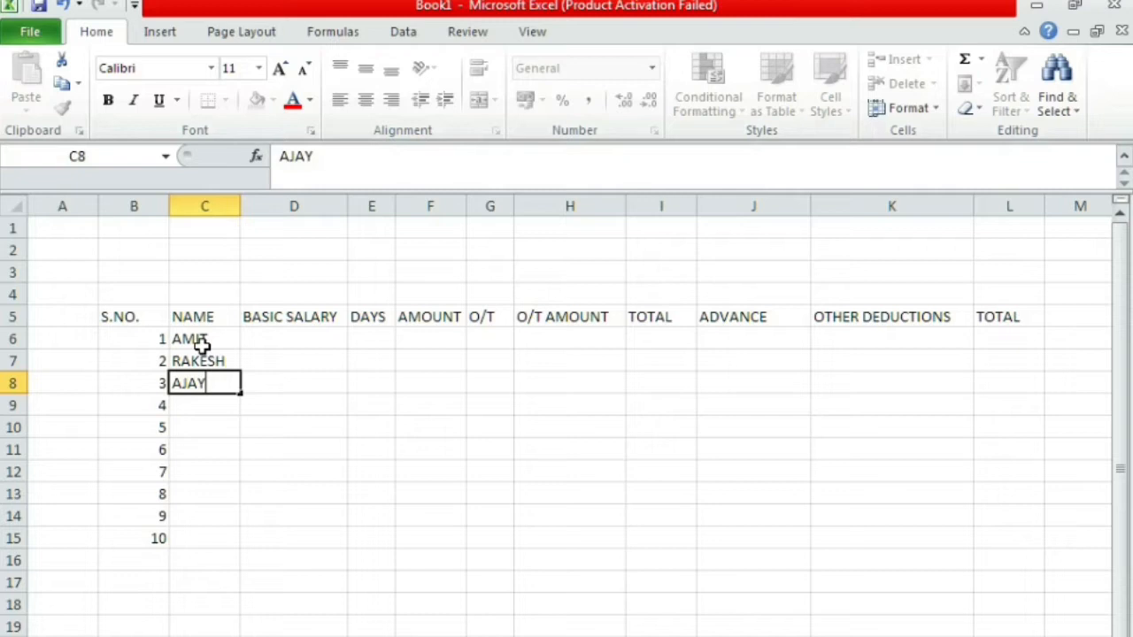
{"action": "key", "text": "Return"}
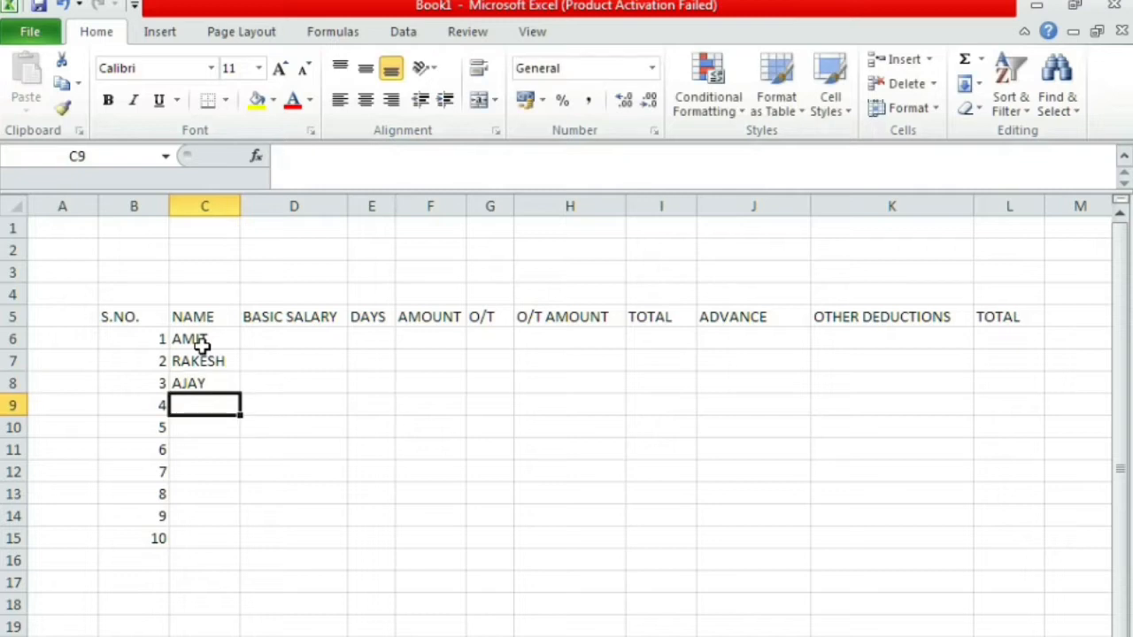
{"action": "type", "text": "VARUN"}
{"action": "key", "text": "Return"}
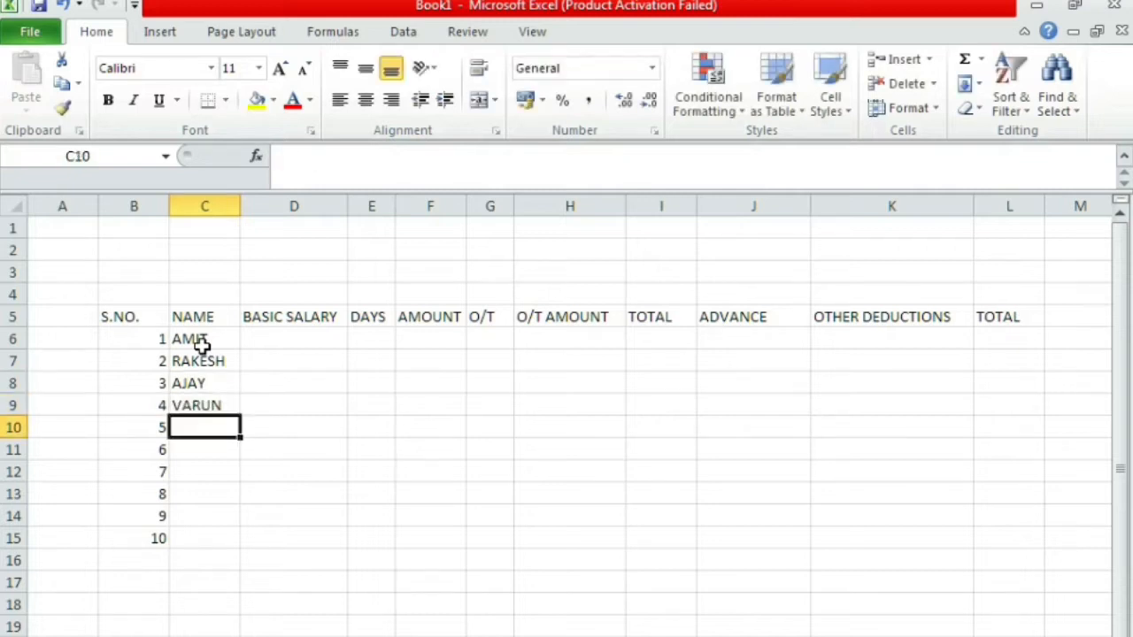
{"action": "type", "text": "AKASH"}
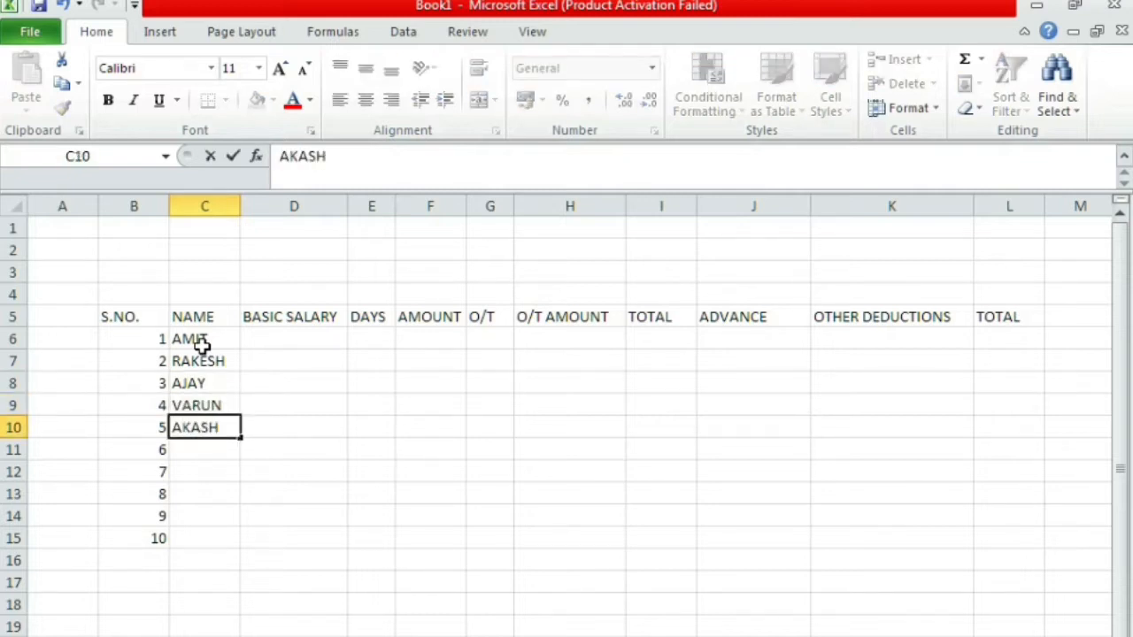
{"action": "key", "text": "Return"}
Fill in the first names of employees 6 to 10 in the NAME column, cells C11 to C15
{"action": "left_click", "coordinate": [760, 586]}
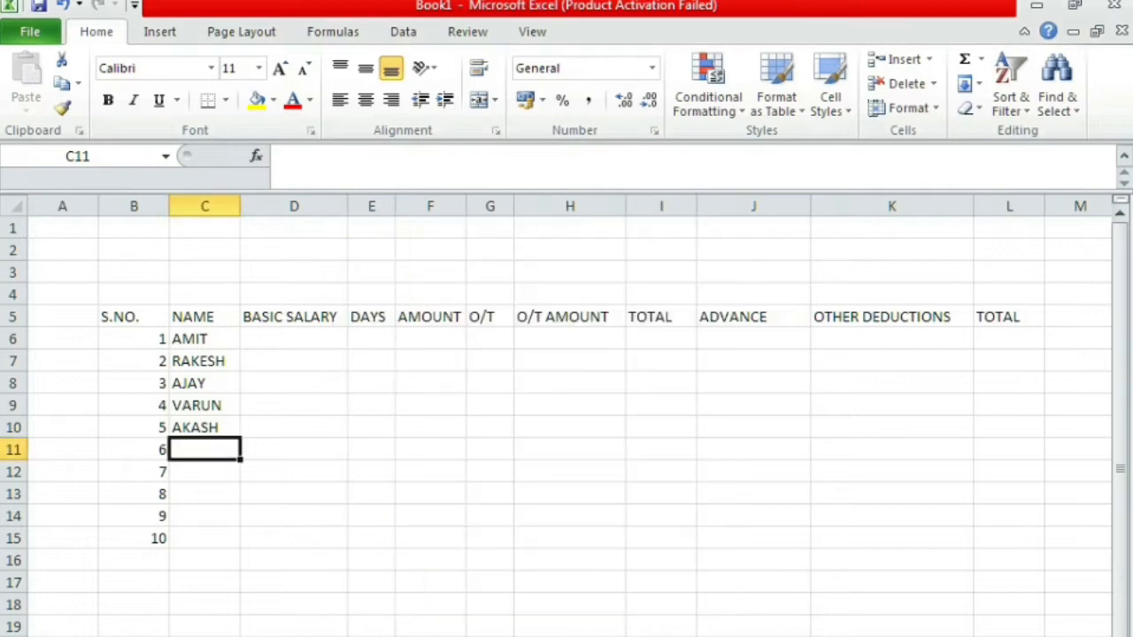
{"action": "type", "text": "SUBHAM"}
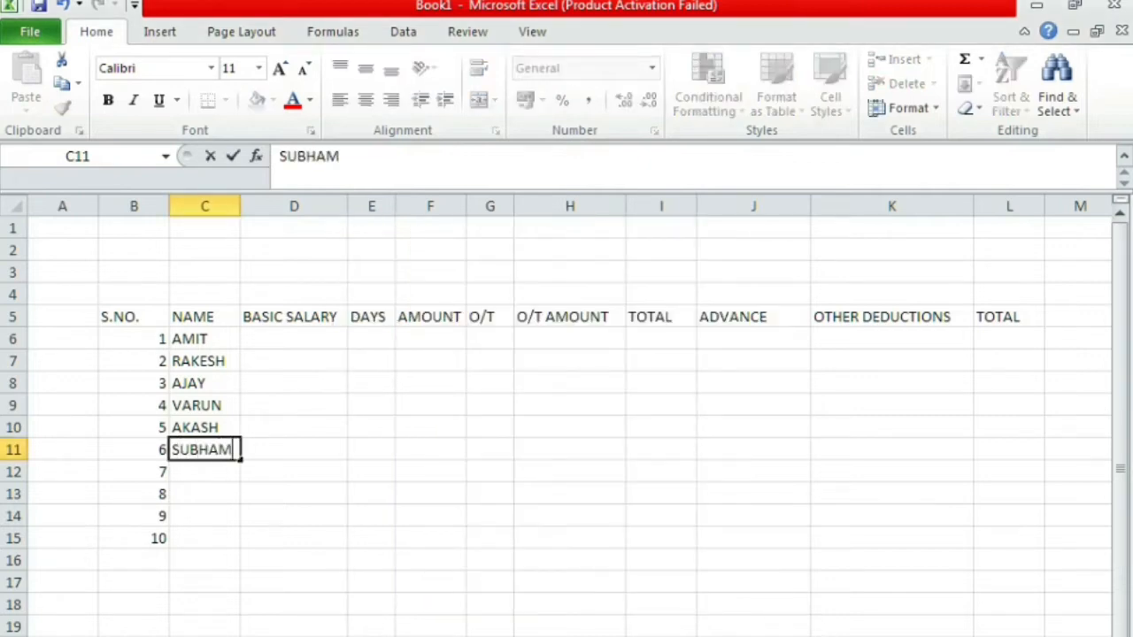
{"action": "key", "text": "Return"}
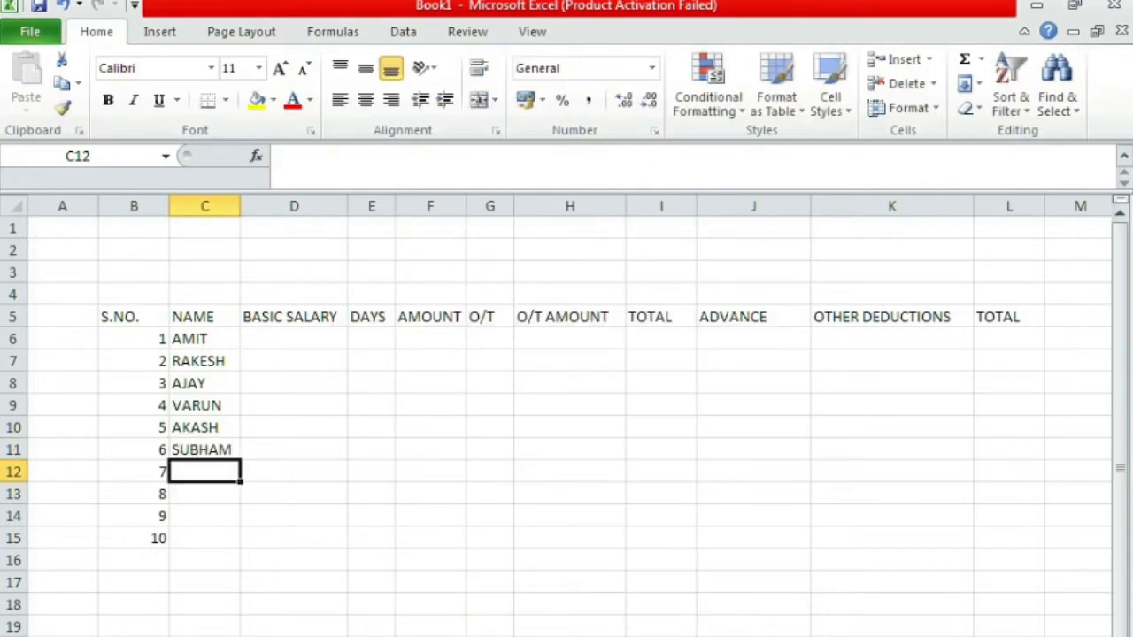
{"action": "type", "text": "ASHOK"}
{"action": "key", "text": "Return"}
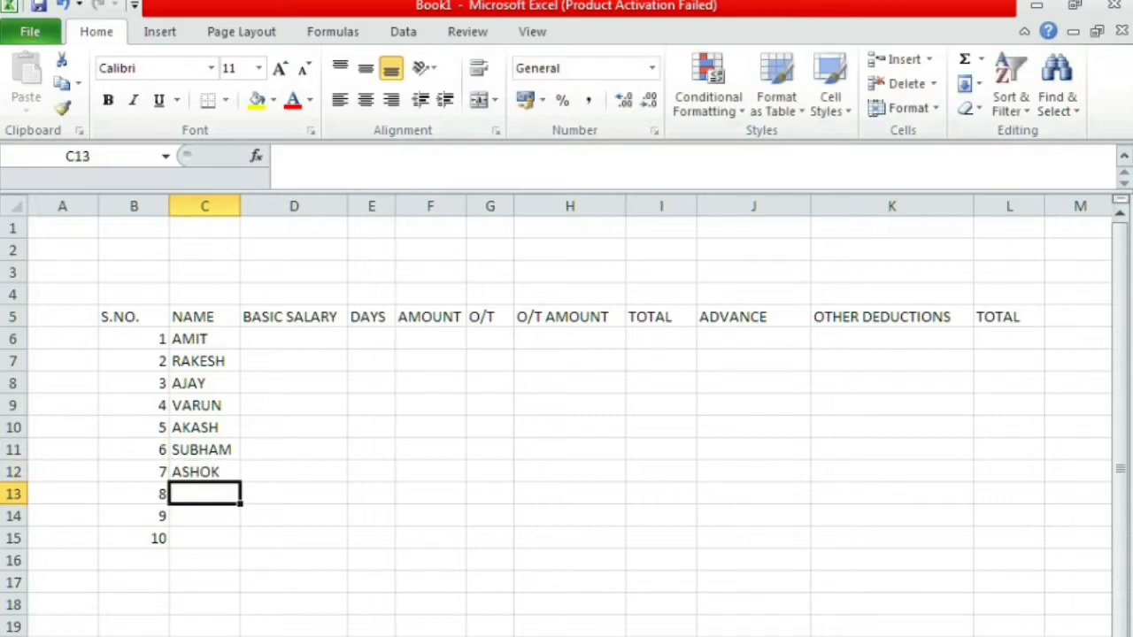
{"action": "type", "text": "RAJS"}
{"action": "key", "text": "BackSpace"}
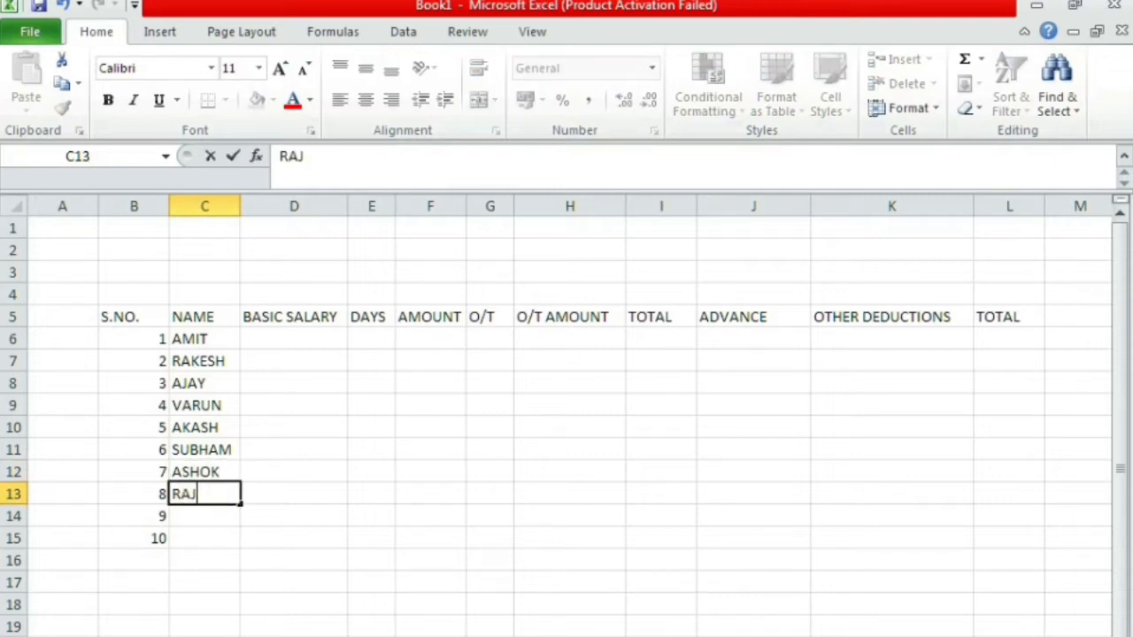
{"action": "type", "text": "ESH"}
{"action": "key", "text": "Return"}
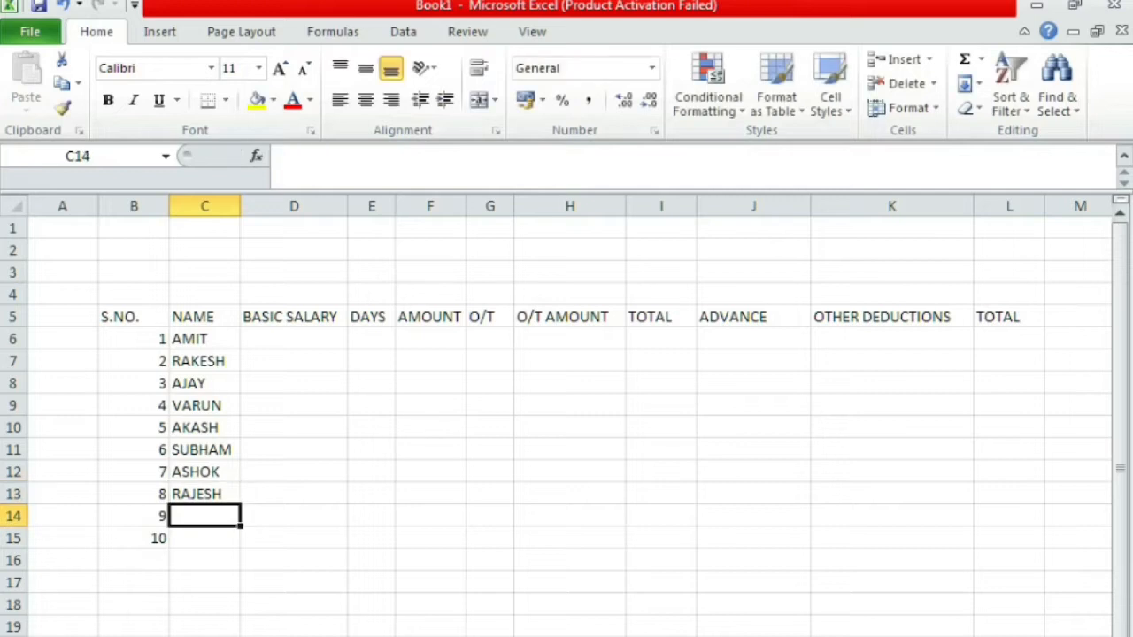
{"action": "type", "text": "PIU"}
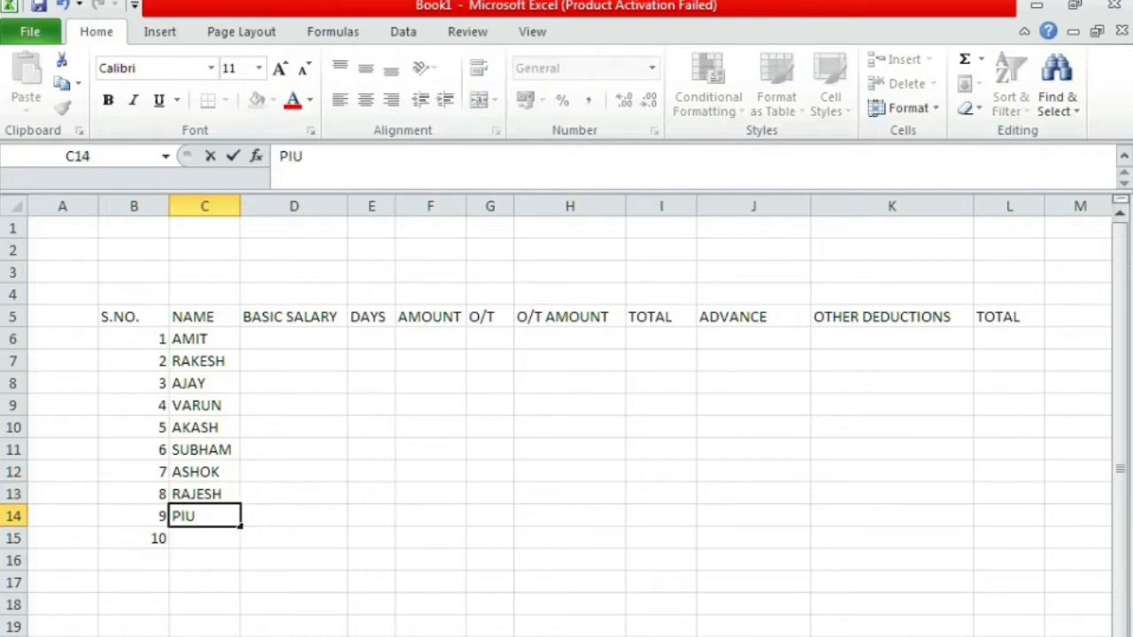
{"action": "key", "text": "BackSpace"}
{"action": "type", "text": "YUSH"}
{"action": "key", "text": "Return"}
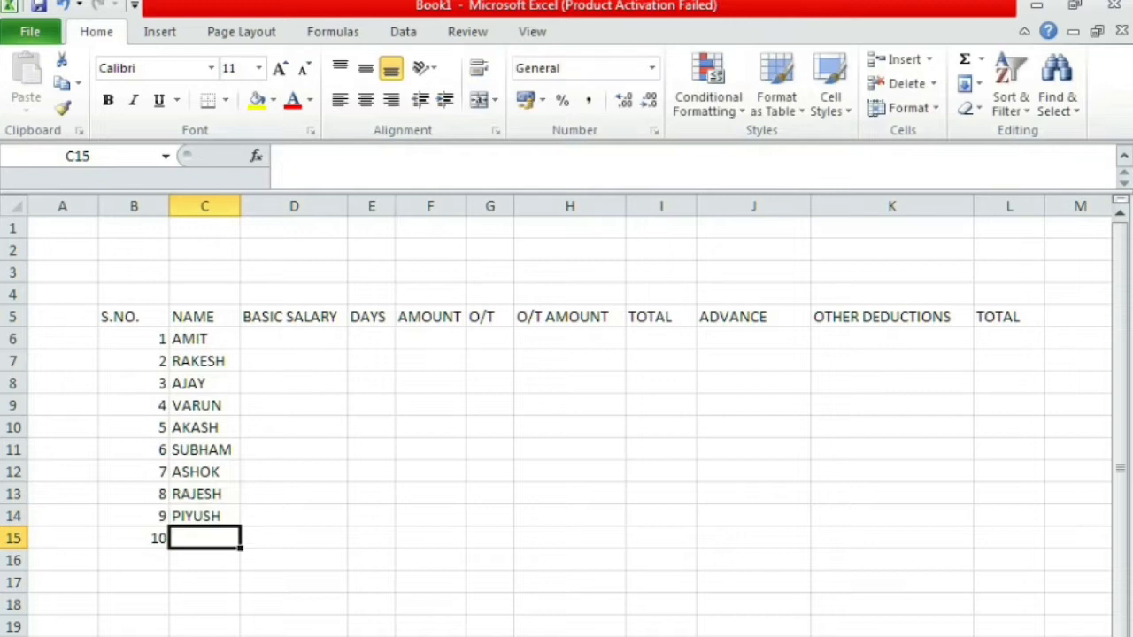
{"action": "type", "text": "ARUN"}
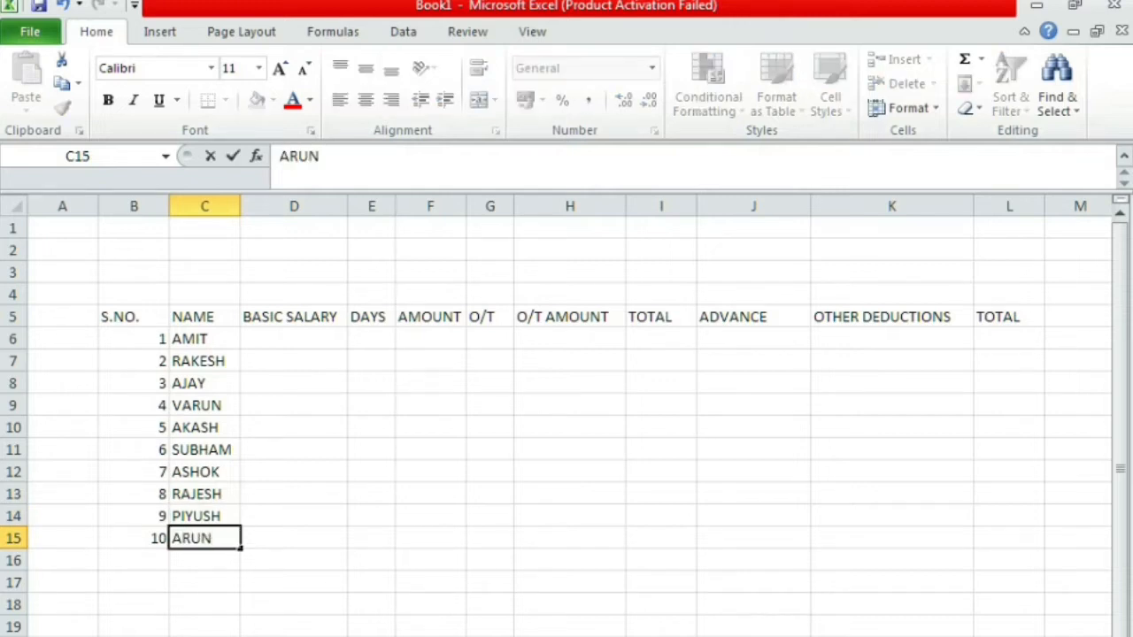
{"action": "key", "text": "Return"}
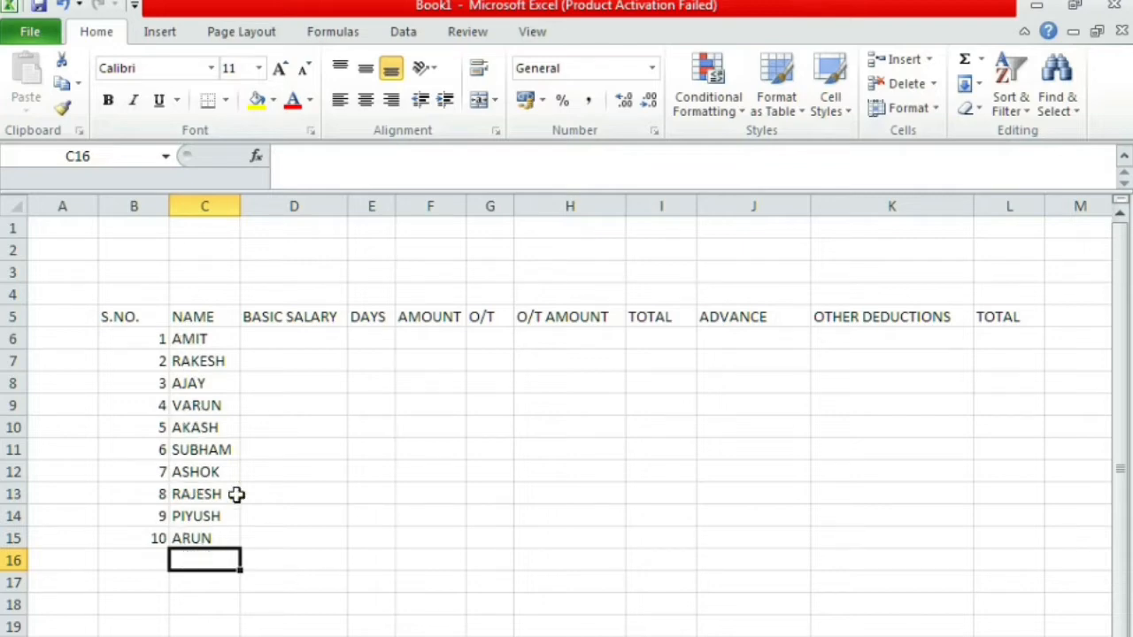
Enter the basic salaries 5000, 10000, 15000, 8000 and 7500 in cells D6 to D10
{"action": "left_click", "coordinate": [280, 318]}
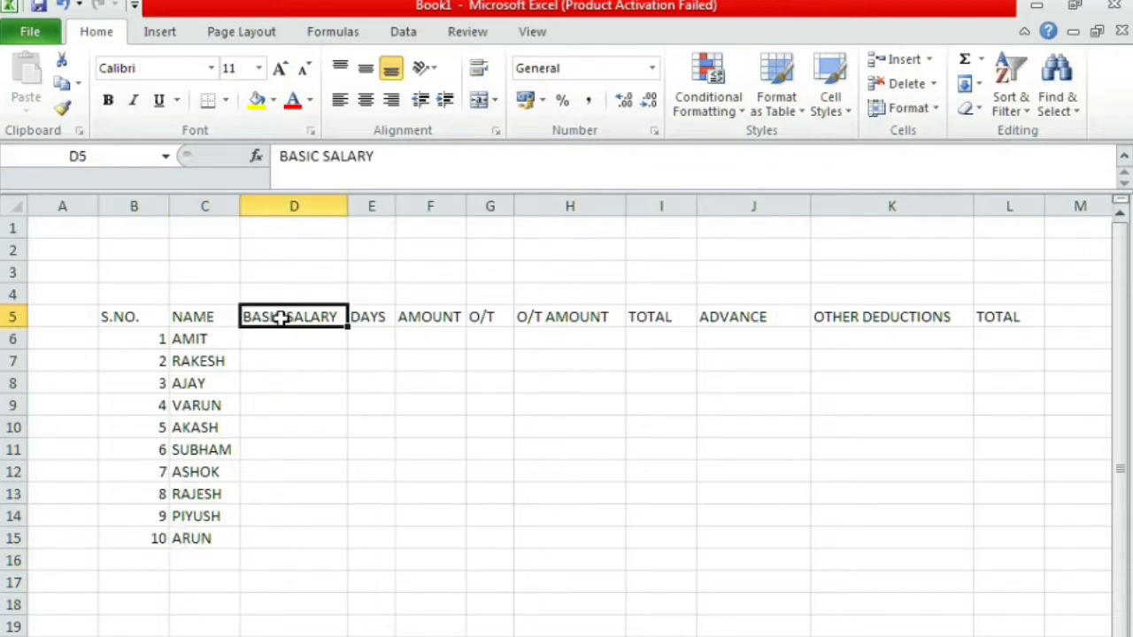
{"action": "left_click", "coordinate": [283, 339]}
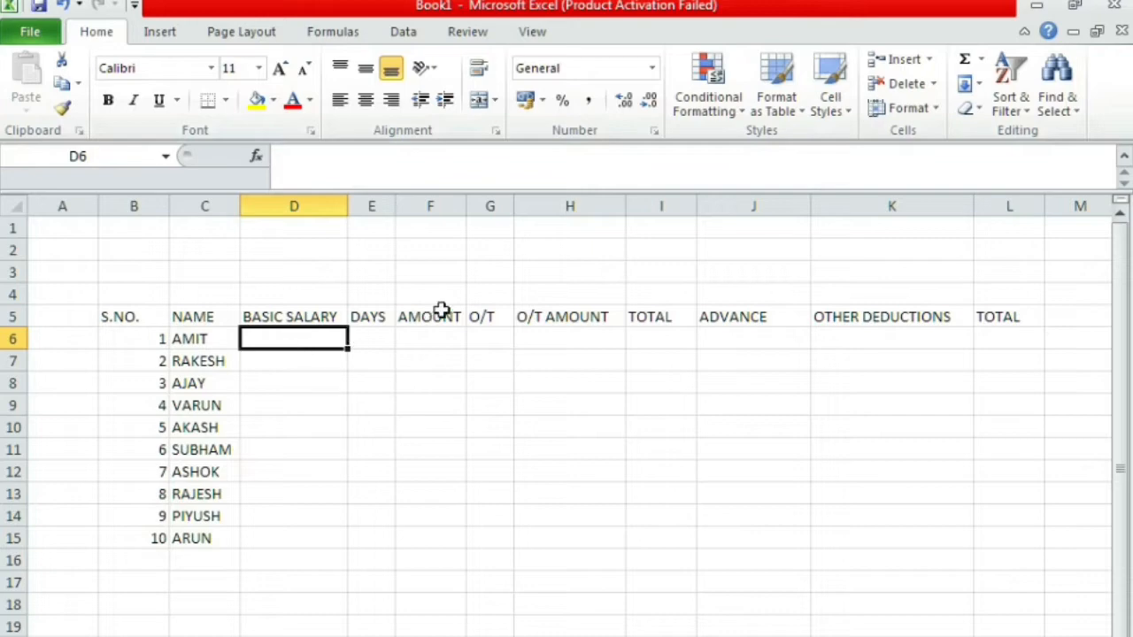
{"action": "type", "text": "5000"}
{"action": "key", "text": "Return"}
{"action": "type", "text": "1"}
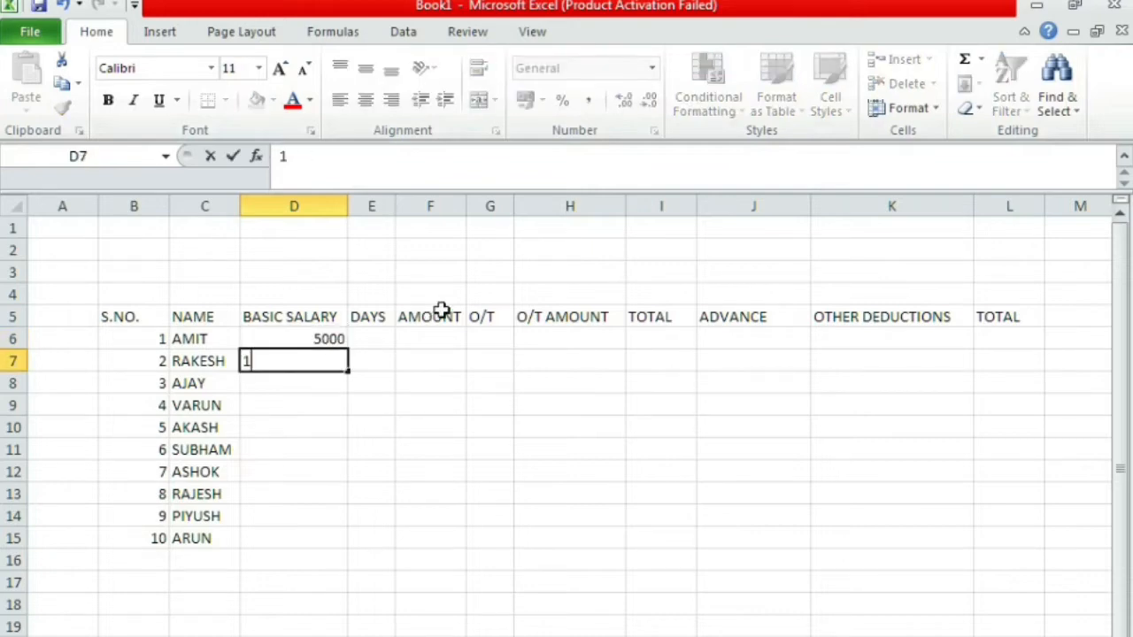
{"action": "type", "text": "0000"}
{"action": "key", "text": "Return"}
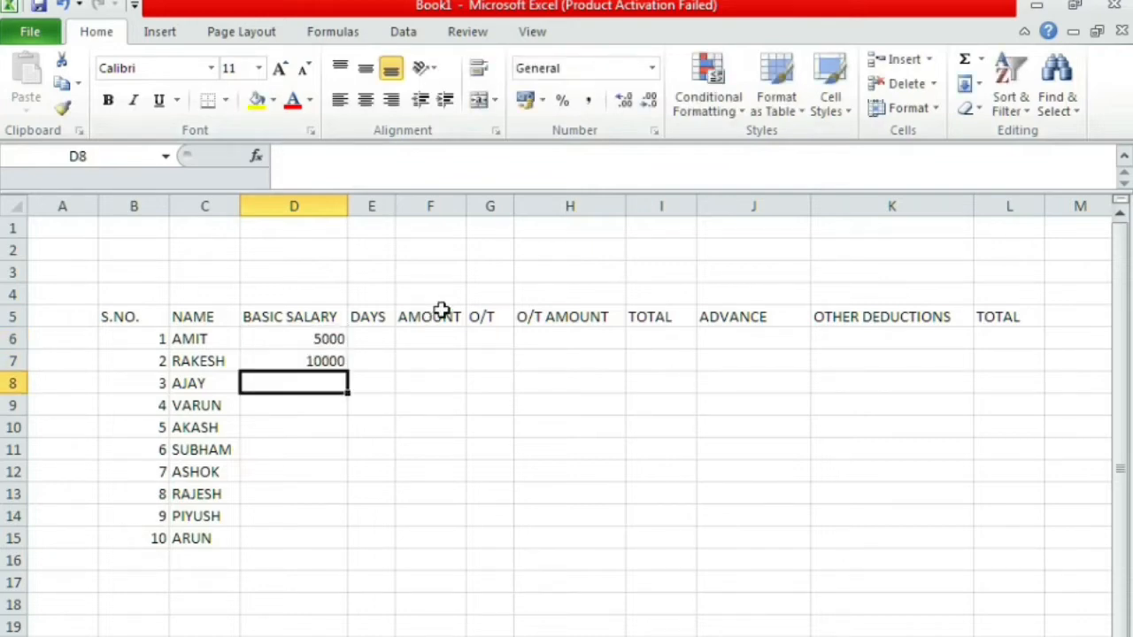
{"action": "type", "text": "15000"}
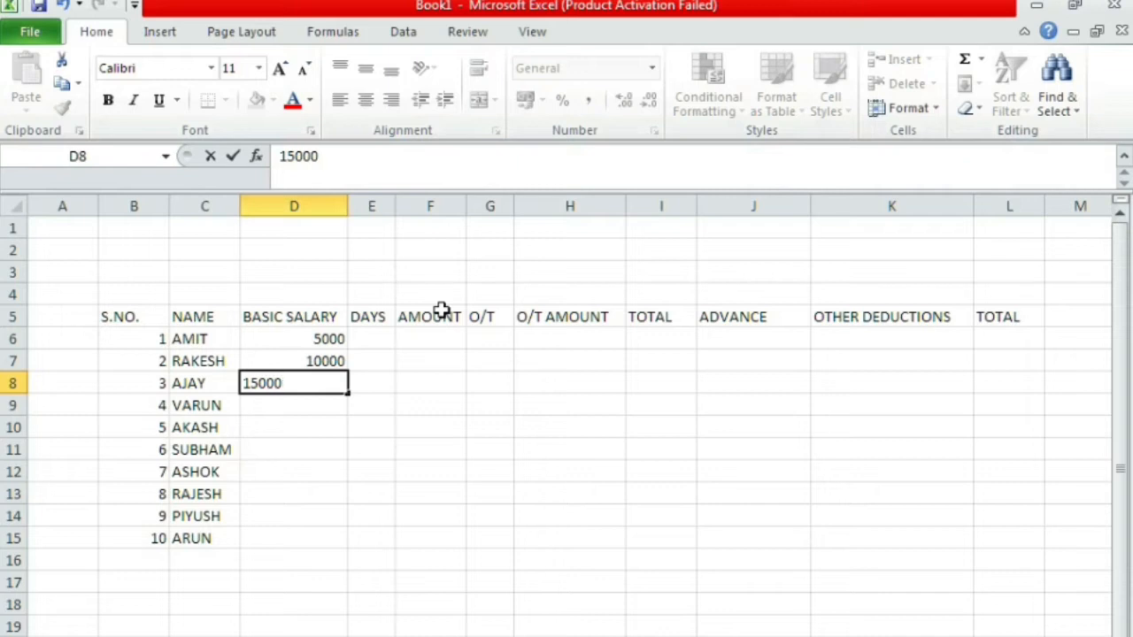
{"action": "key", "text": "Return"}
{"action": "type", "text": "8000"}
{"action": "key", "text": "Return"}
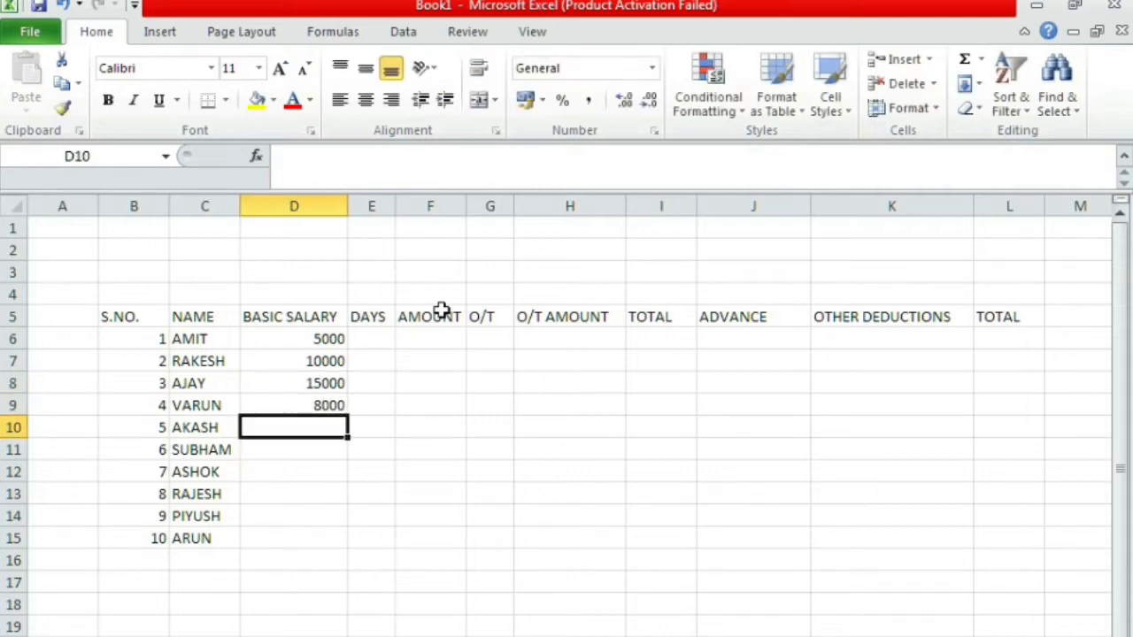
{"action": "type", "text": "7500"}
{"action": "key", "text": "Return"}
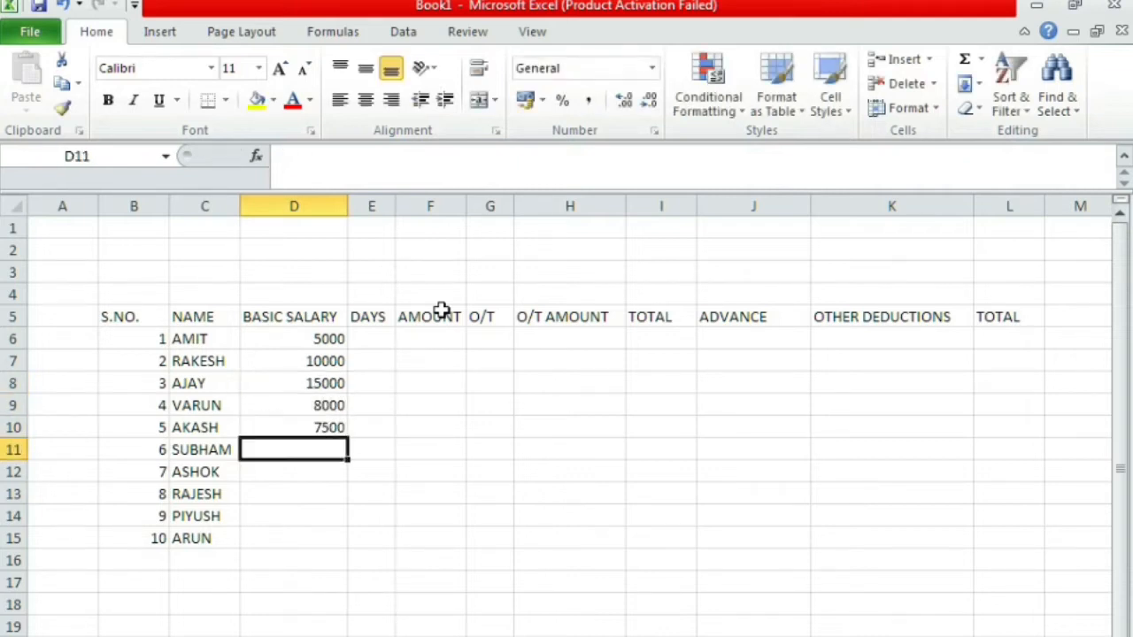
Enter the basic salaries 13000, 10000, 7500, 8500 and 10500 in cells D11 to D15
{"action": "type", "text": "14"}
{"action": "key", "text": "BackSpace"}
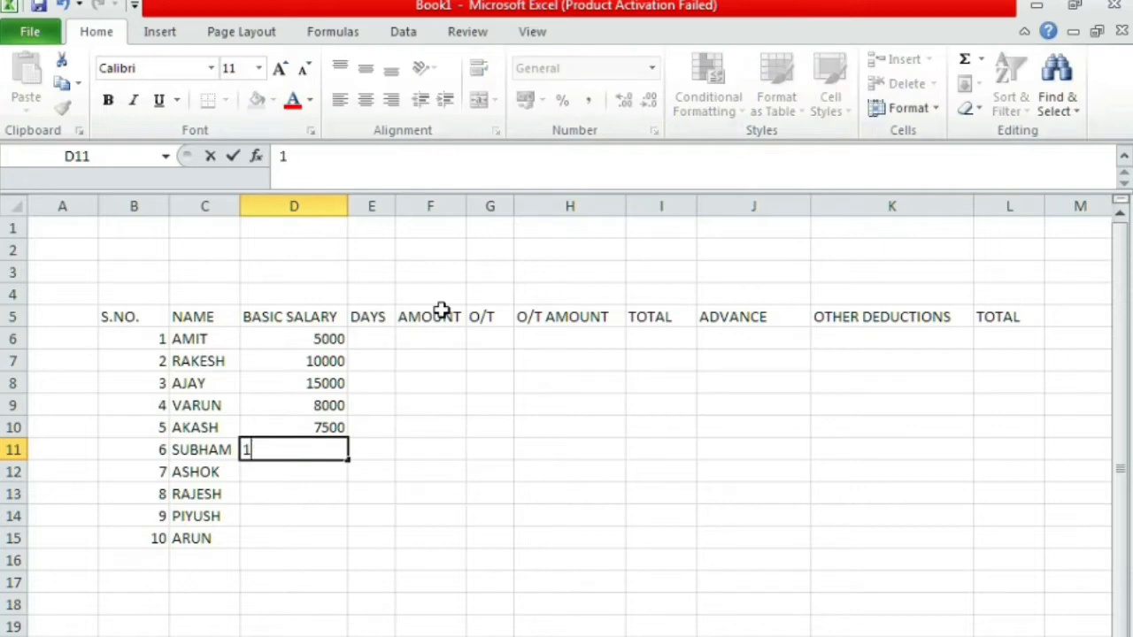
{"action": "type", "text": "3000"}
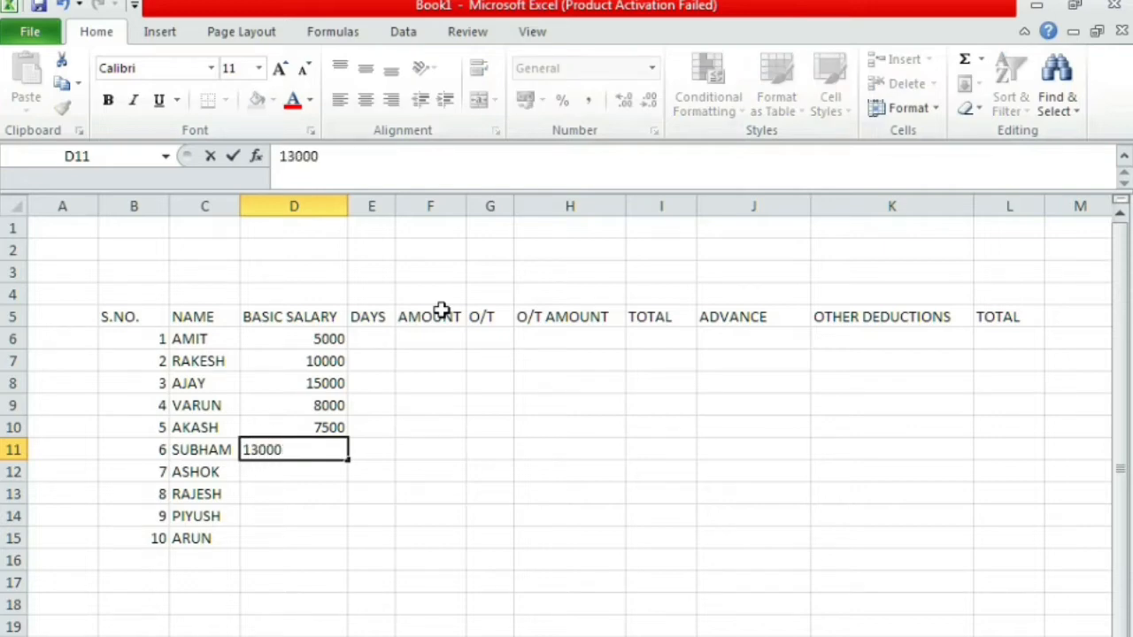
{"action": "key", "text": "Return"}
{"action": "type", "text": "10000"}
{"action": "key", "text": "Return"}
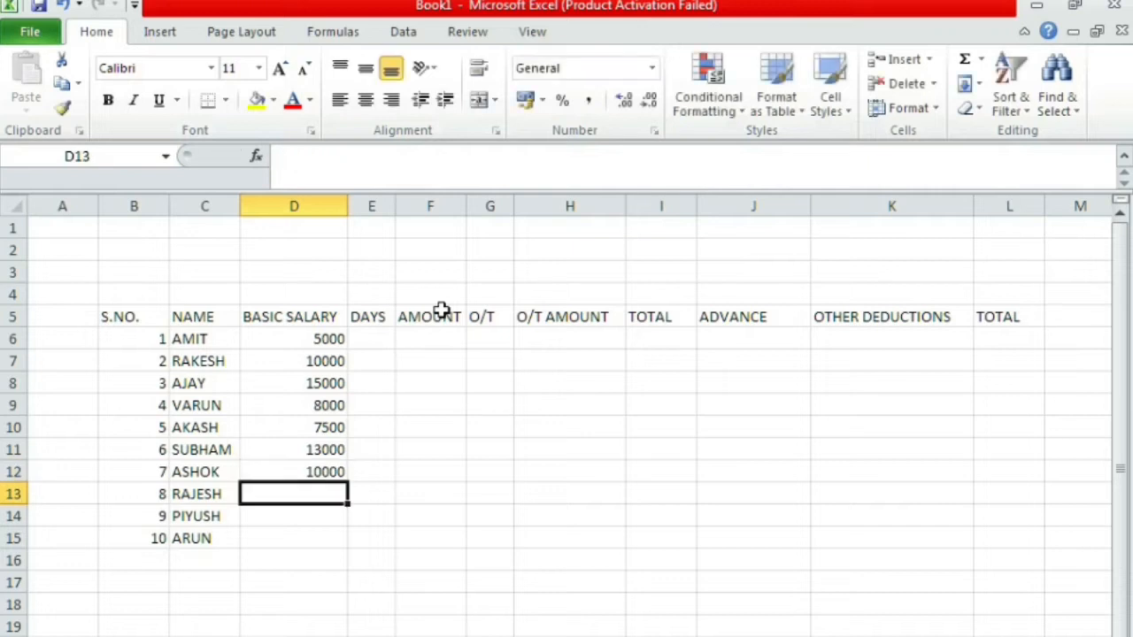
{"action": "type", "text": "7500"}
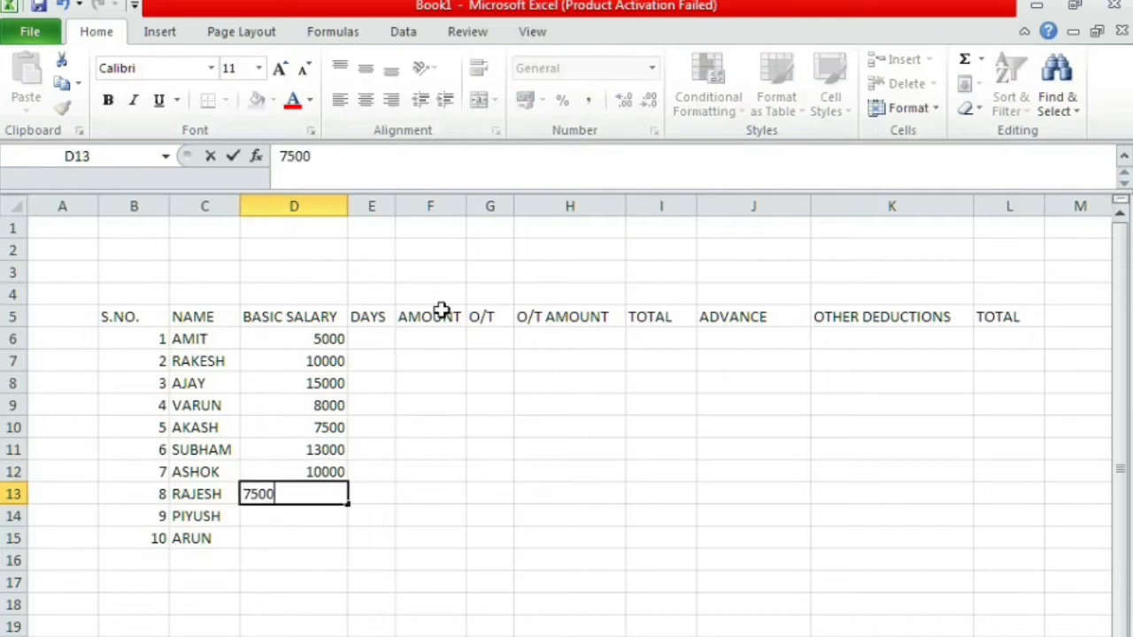
{"action": "key", "text": "Return"}
{"action": "type", "text": "8500"}
{"action": "key", "text": "Return"}
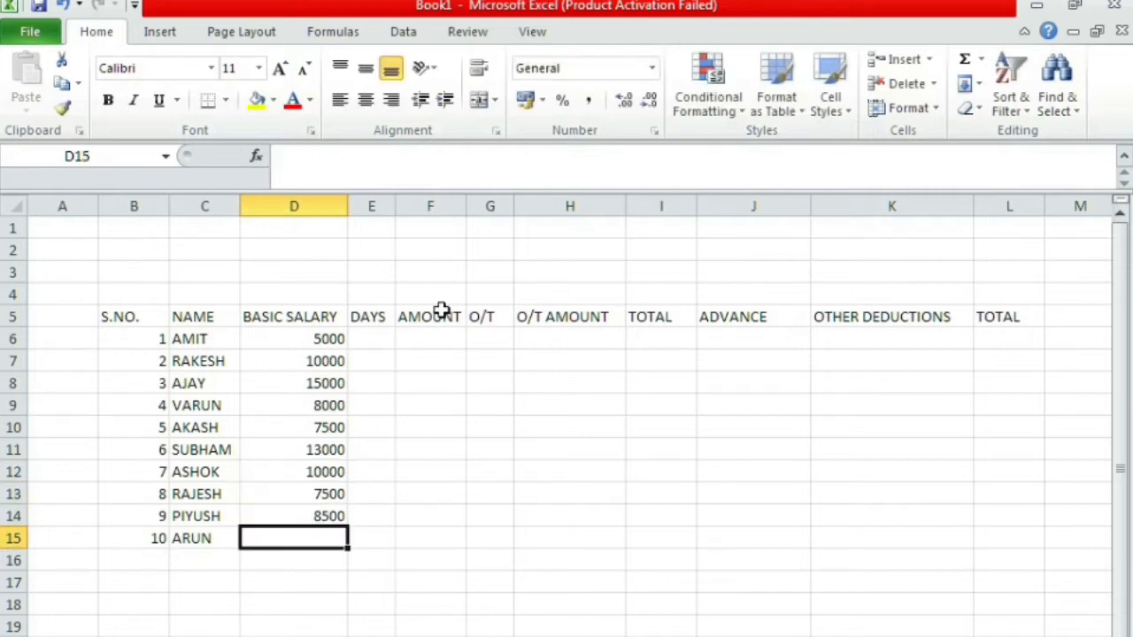
{"action": "type", "text": "10500"}
{"action": "key", "text": "Return"}
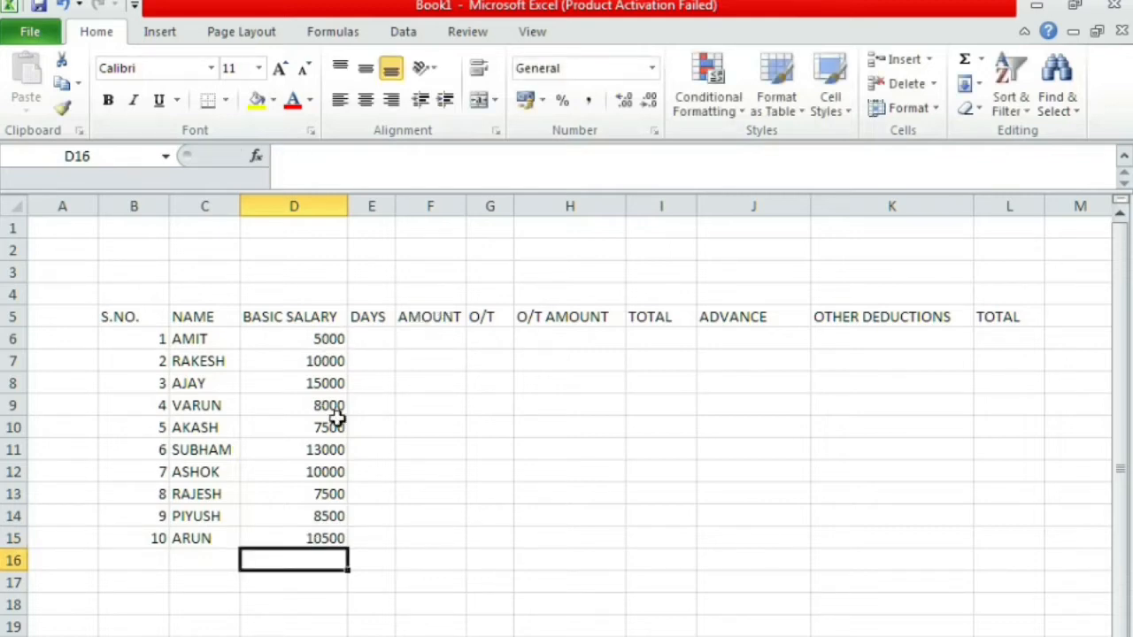
Try two decimal places on the basic salaries in D6:D15 and return them to whole numbers
{"action": "left_click_drag", "start_coordinate": [317, 340], "coordinate": [310, 538]}
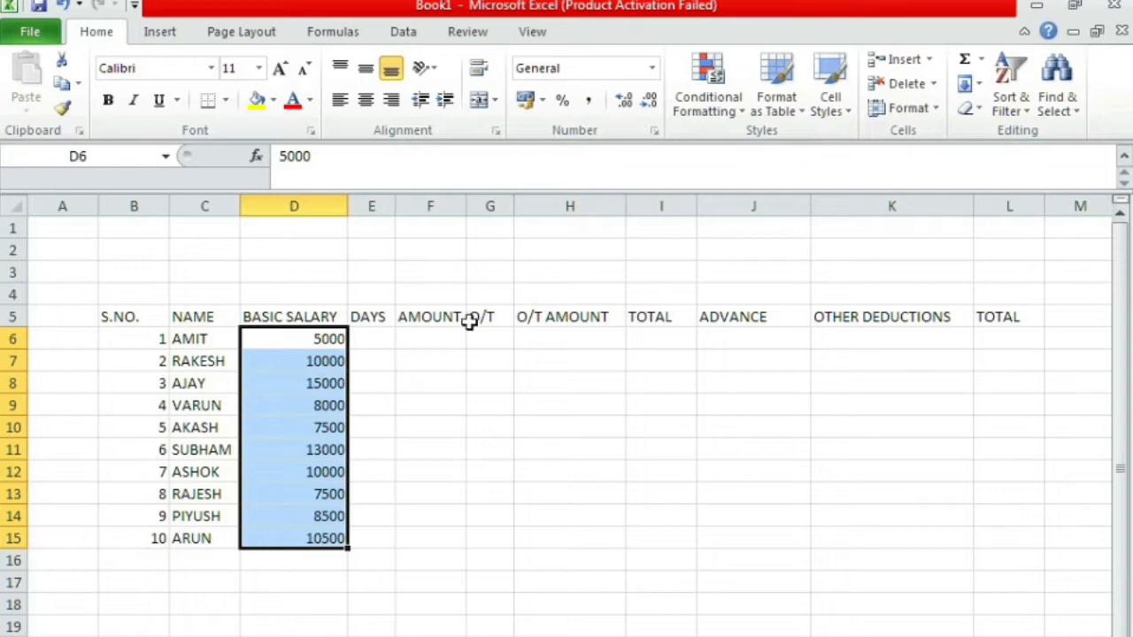
{"action": "left_click", "coordinate": [624, 101]}
{"action": "left_click", "coordinate": [625, 104]}
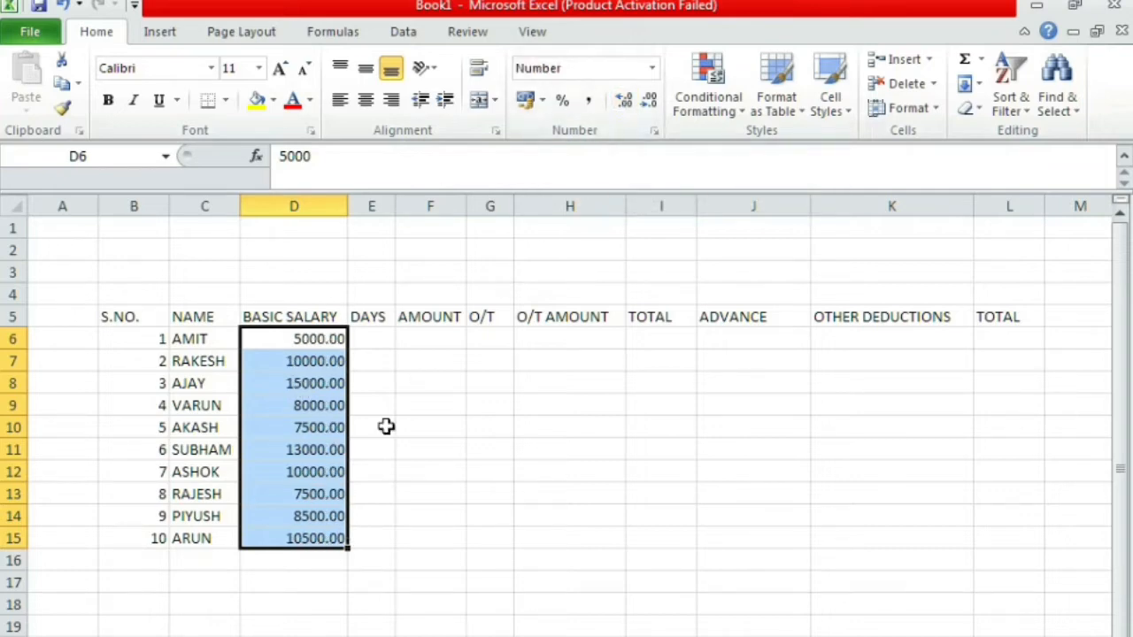
{"action": "left_click", "coordinate": [650, 99]}
{"action": "left_click", "coordinate": [650, 100]}
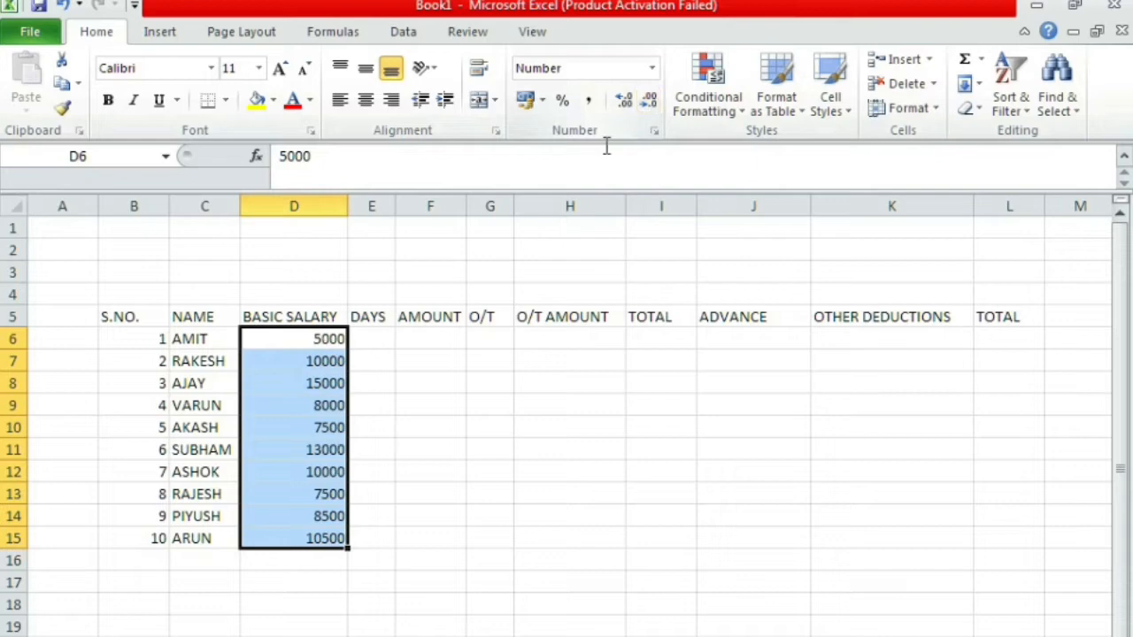
Widen column E, the DAYS column, slightly
{"action": "left_click", "coordinate": [371, 381]}
{"action": "left_click", "coordinate": [368, 338]}
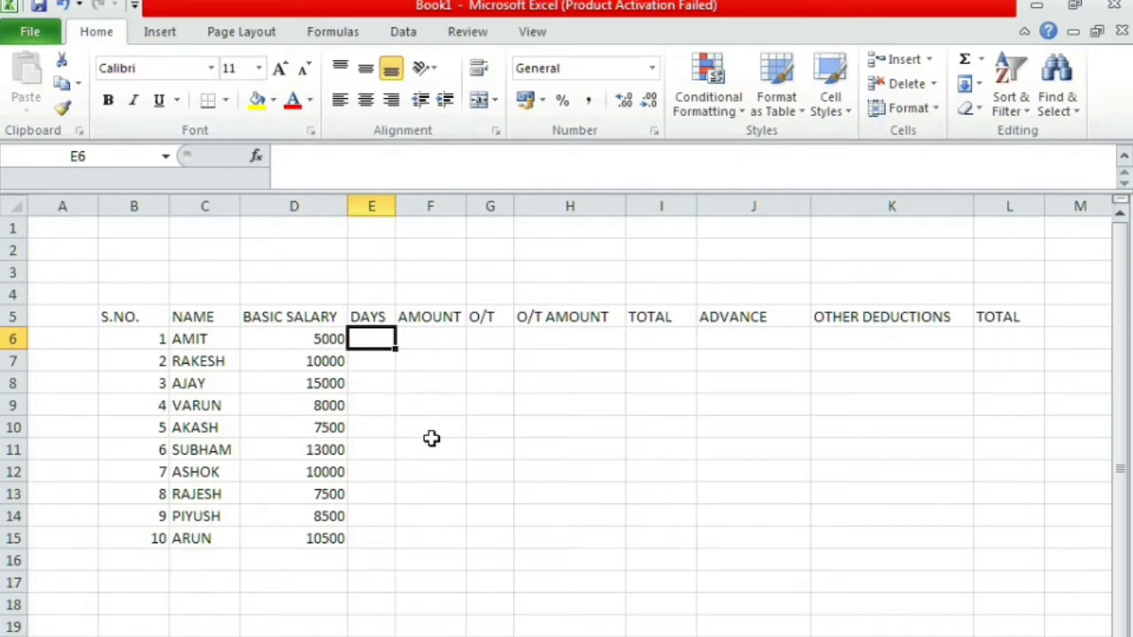
{"action": "left_click_drag", "start_coordinate": [396, 205], "coordinate": [402, 205]}
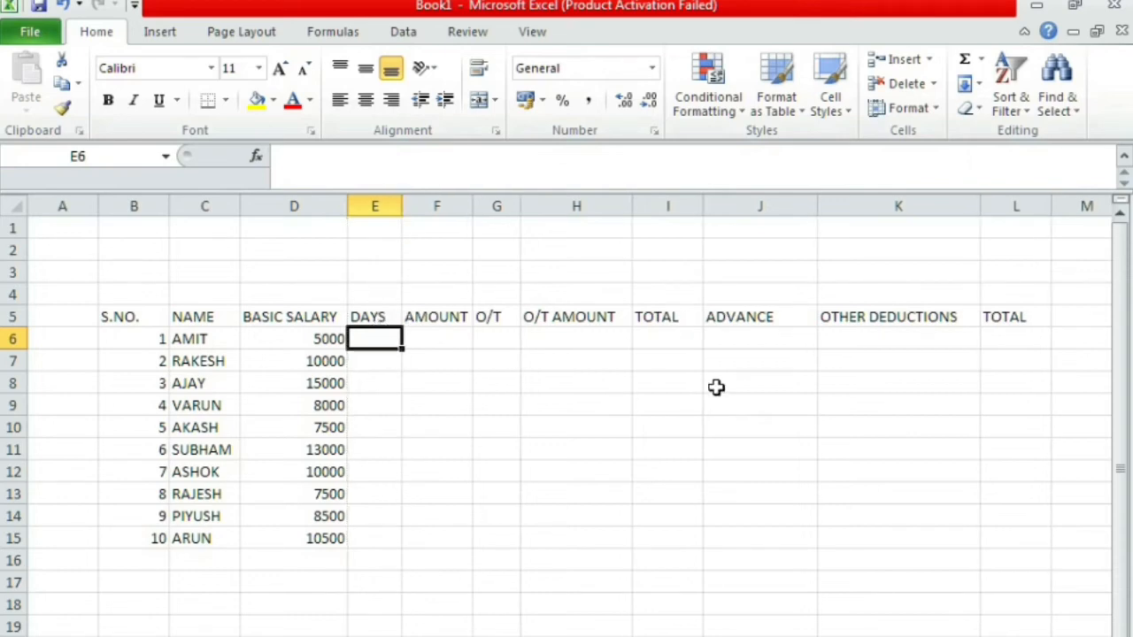
Enter the days 25, 28, 30, 15 and 10 in cells E6 to E10
{"action": "type", "text": "25"}
{"action": "key", "text": "Return"}
{"action": "type", "text": "28"}
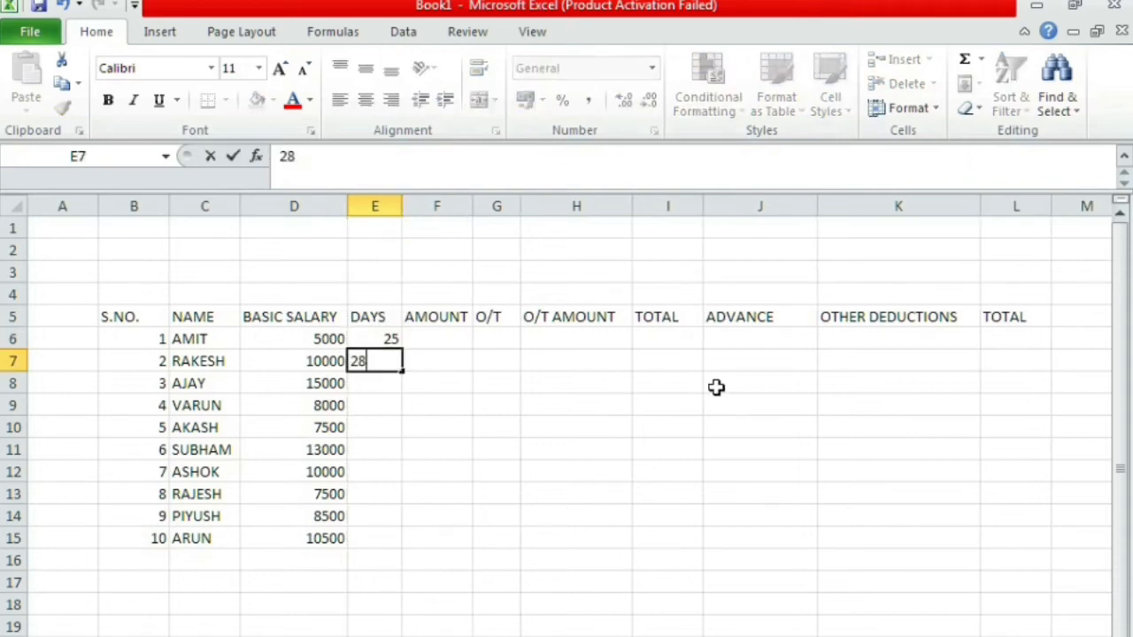
{"action": "key", "text": "Return"}
{"action": "type", "text": "30"}
{"action": "key", "text": "Return"}
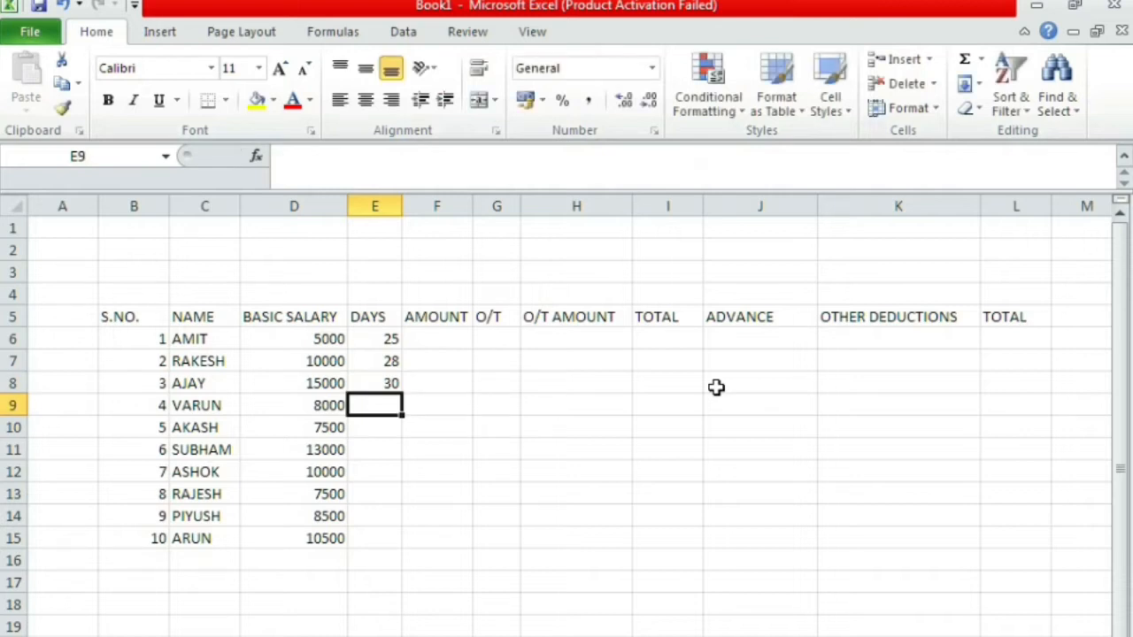
{"action": "type", "text": "15"}
{"action": "key", "text": "Return"}
{"action": "type", "text": "10"}
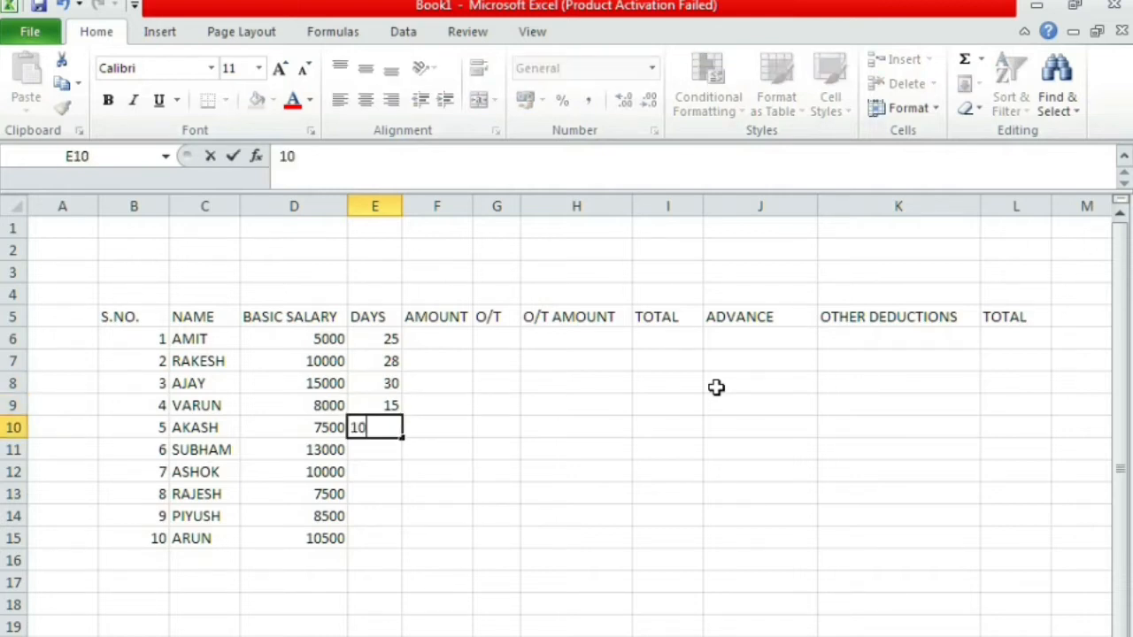
{"action": "key", "text": "Return"}
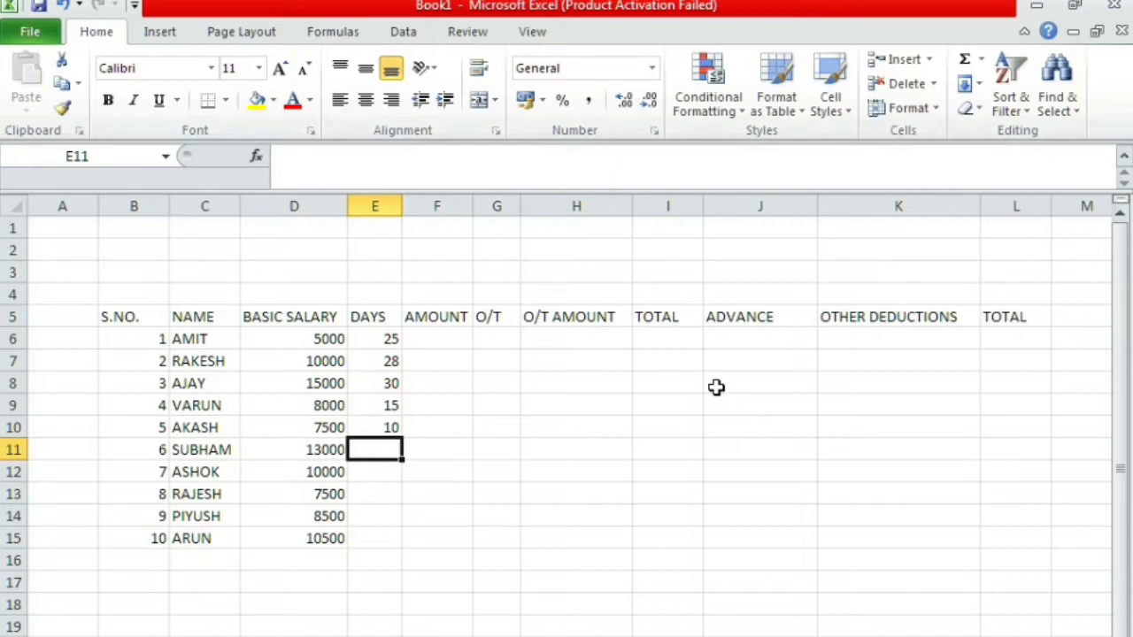
Enter the days 27, 28, 29, 30 and 31 in cells E11 to E15
{"action": "type", "text": "27"}
{"action": "key", "text": "Return"}
{"action": "type", "text": "28"}
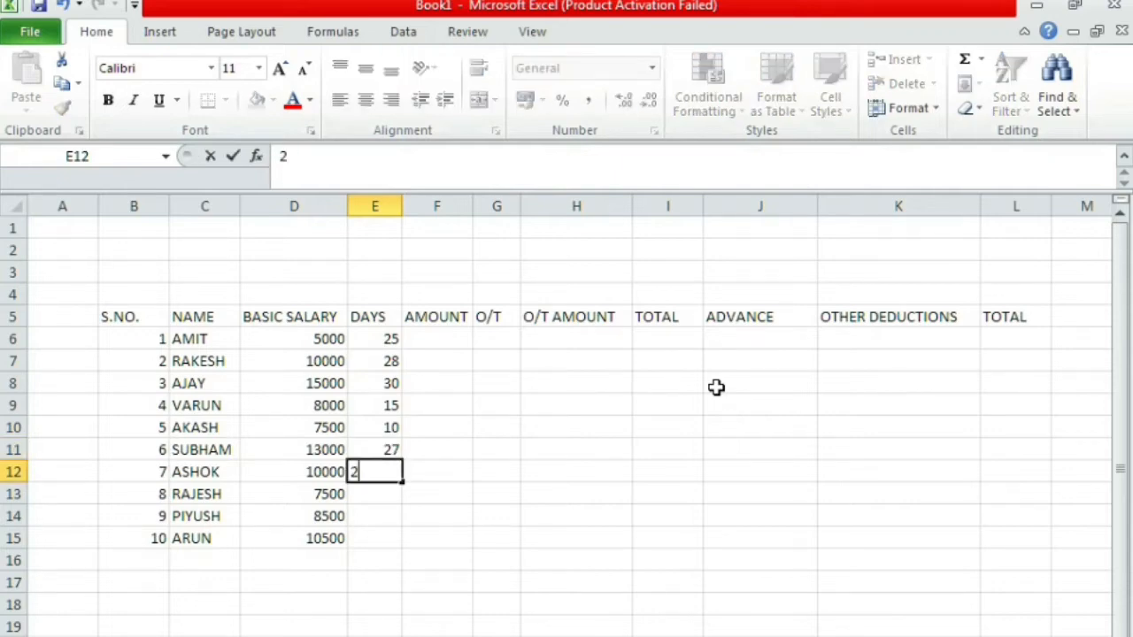
{"action": "key", "text": "Return"}
{"action": "type", "text": "29"}
{"action": "key", "text": "Return"}
{"action": "type", "text": "30"}
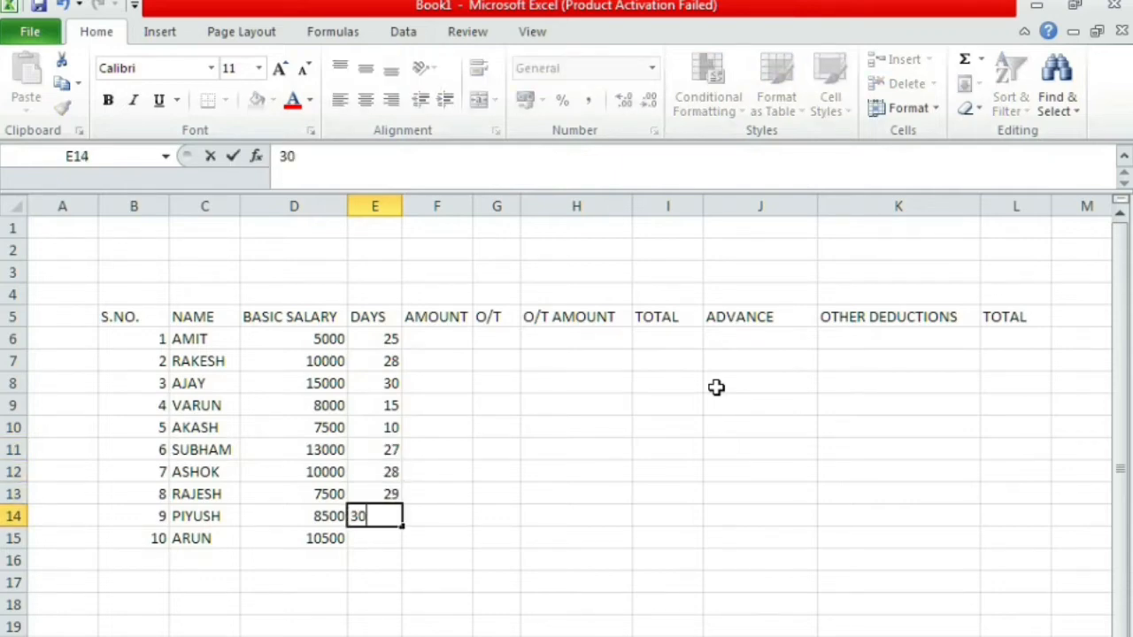
{"action": "key", "text": "Return"}
{"action": "type", "text": "31"}
{"action": "key", "text": "Return"}
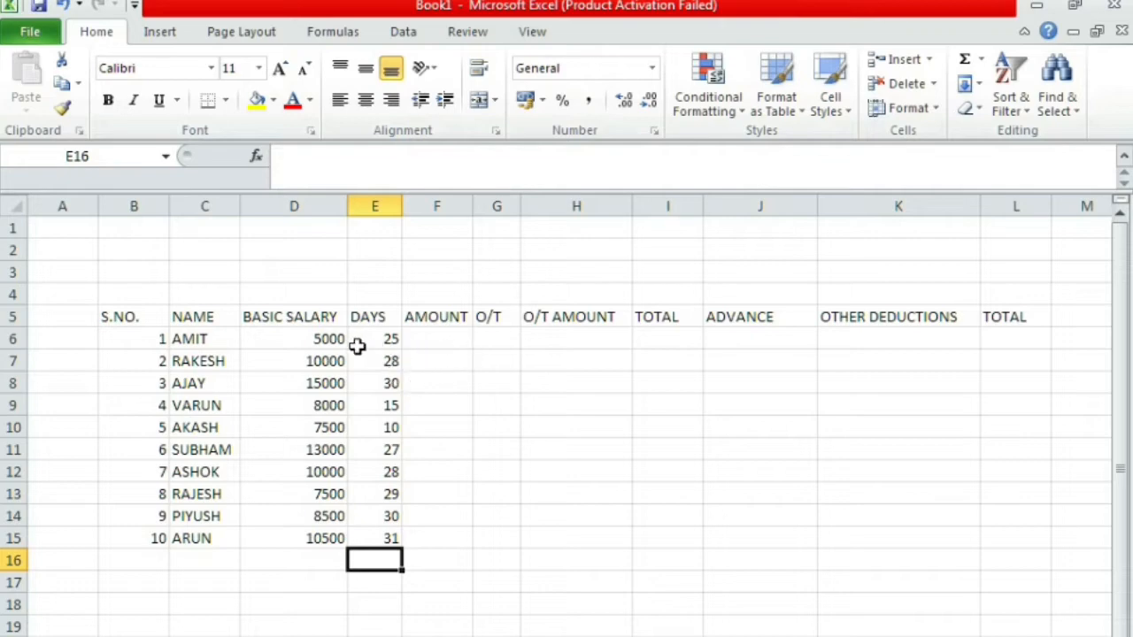
Calculate the first employee's amount in cell F6 with the formula =D6/31*E6
{"action": "left_click", "coordinate": [445, 341]}
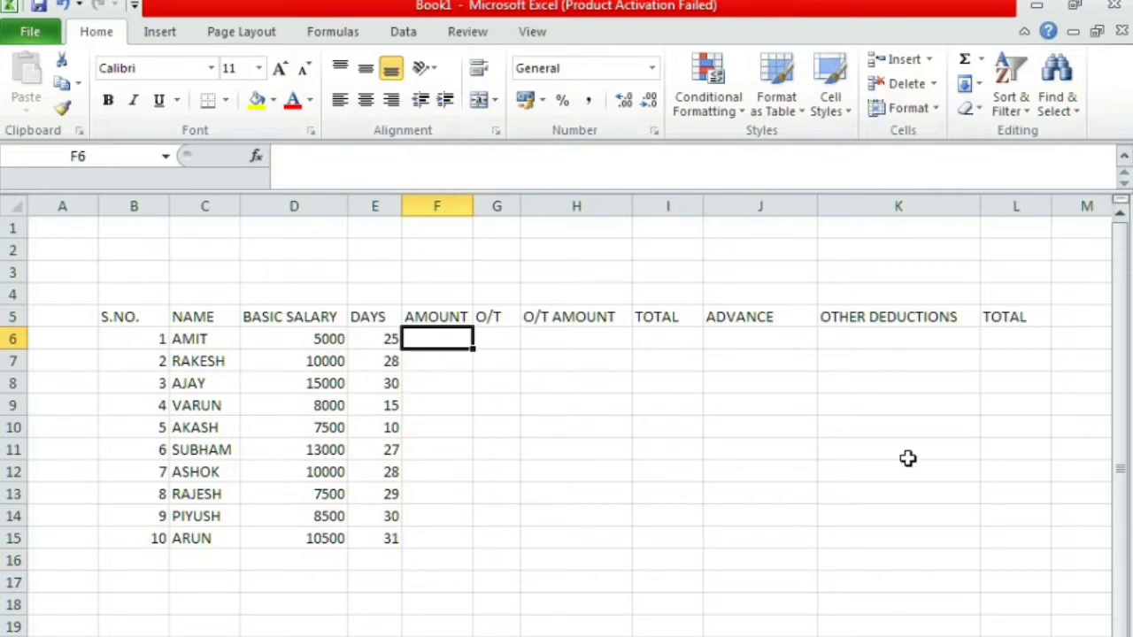
{"action": "type", "text": "="}
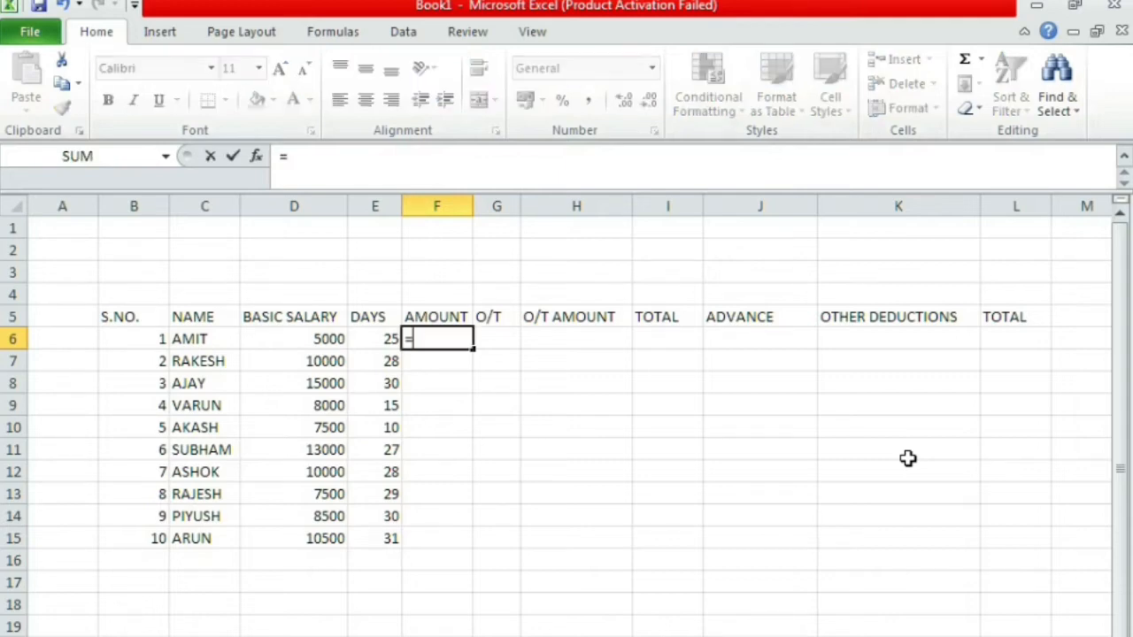
{"action": "left_click", "coordinate": [322, 347]}
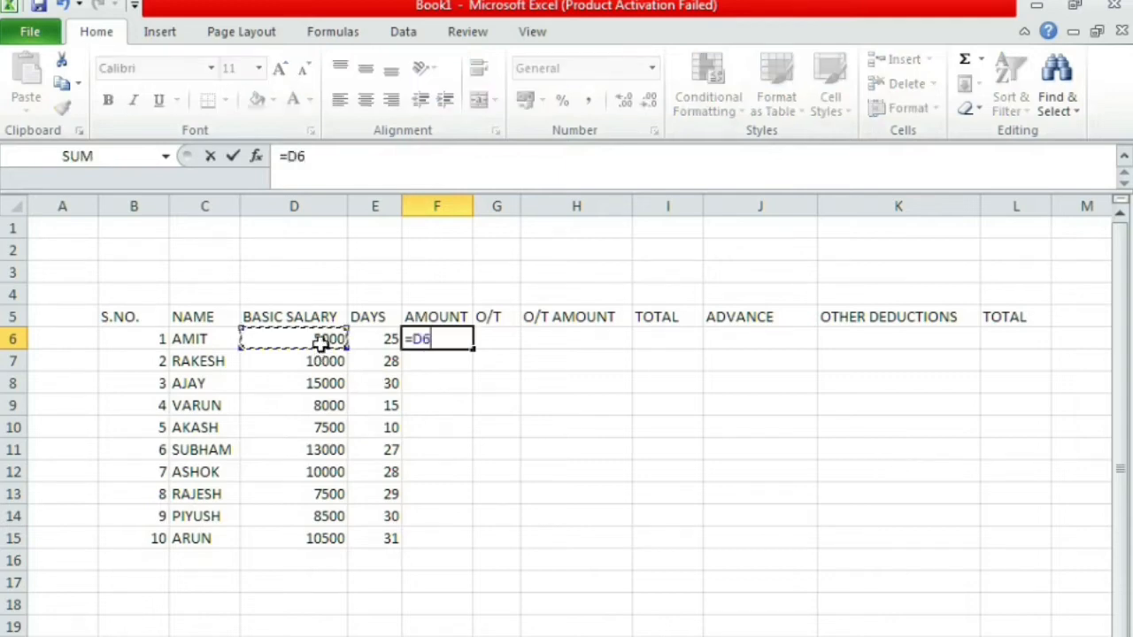
{"action": "type", "text": "*"}
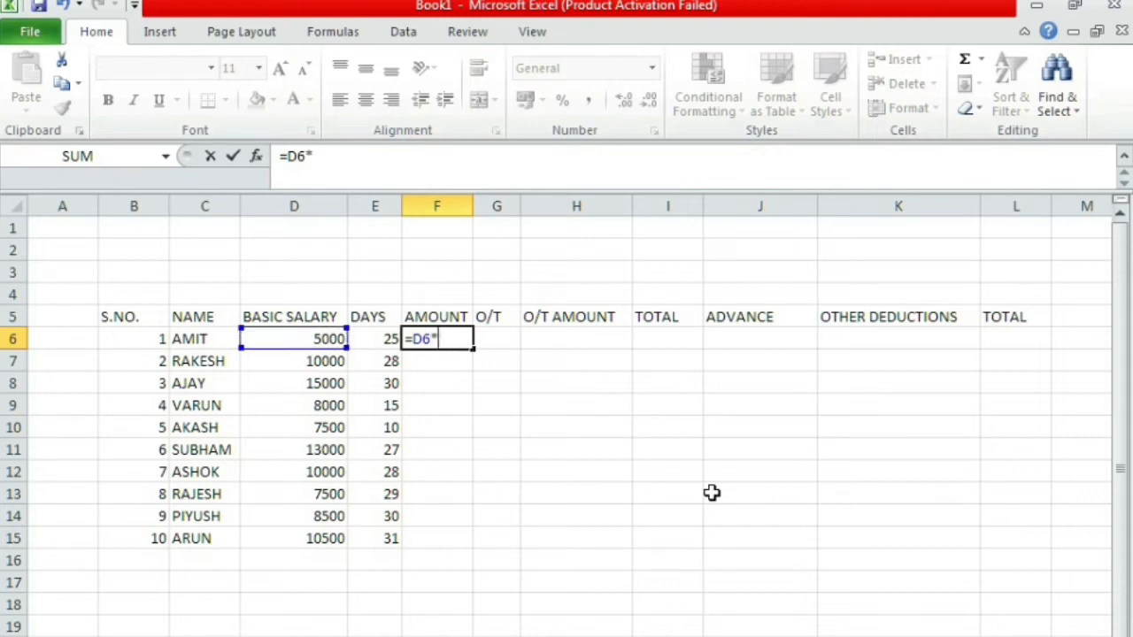
{"action": "type", "text": "31"}
{"action": "key", "text": "BackSpace"}
{"action": "key", "text": "BackSpace"}
{"action": "key", "text": "BackSpace"}
{"action": "type", "text": "/31*"}
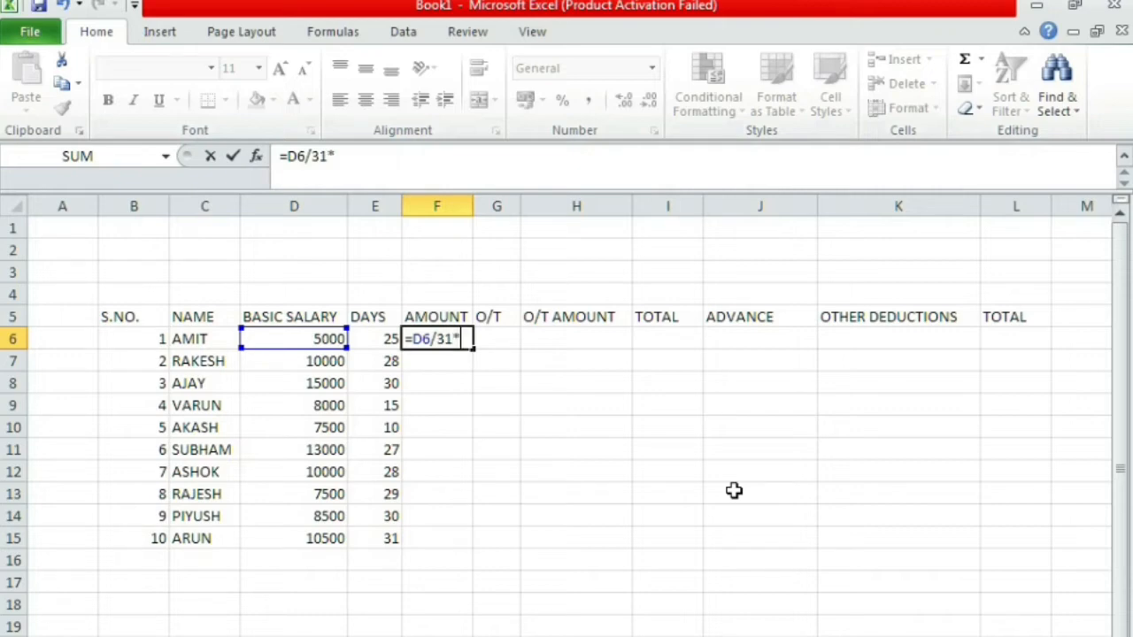
{"action": "left_click", "coordinate": [382, 341]}
{"action": "key", "text": "Return"}
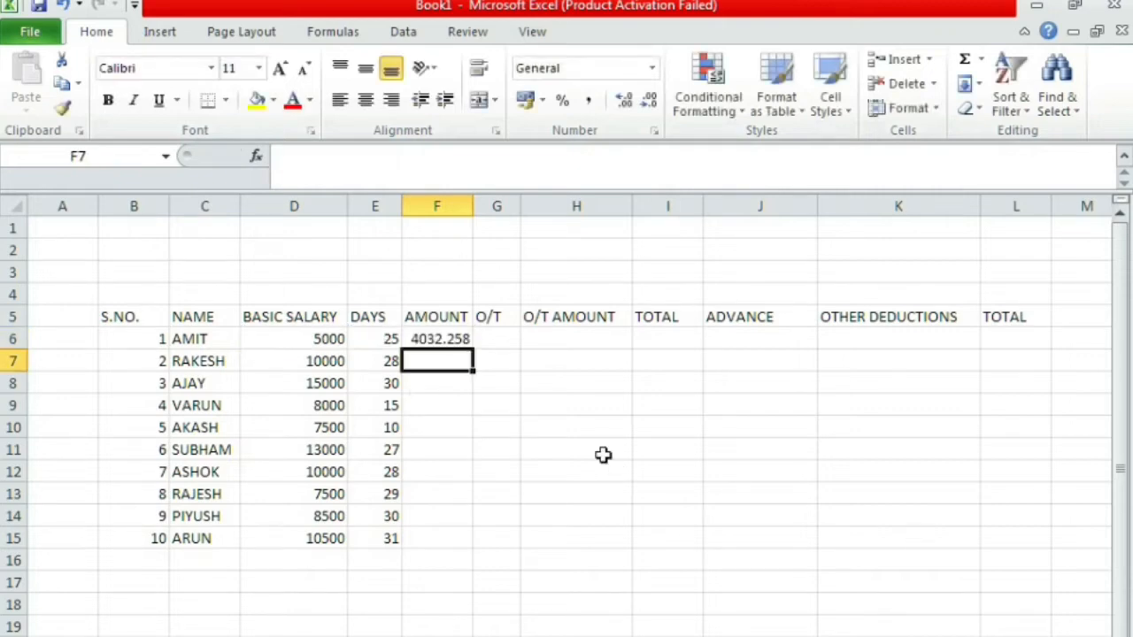
Reduce the decimals of the amount in F6 until it displays as a whole number
{"action": "left_click", "coordinate": [442, 343]}
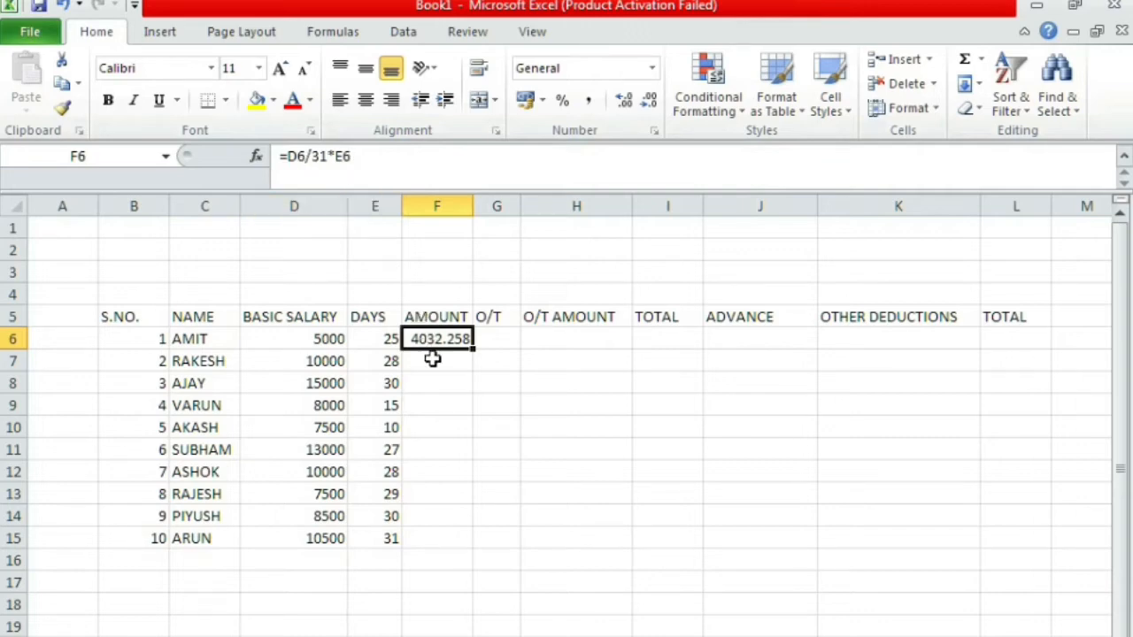
{"action": "left_click", "coordinate": [649, 100]}
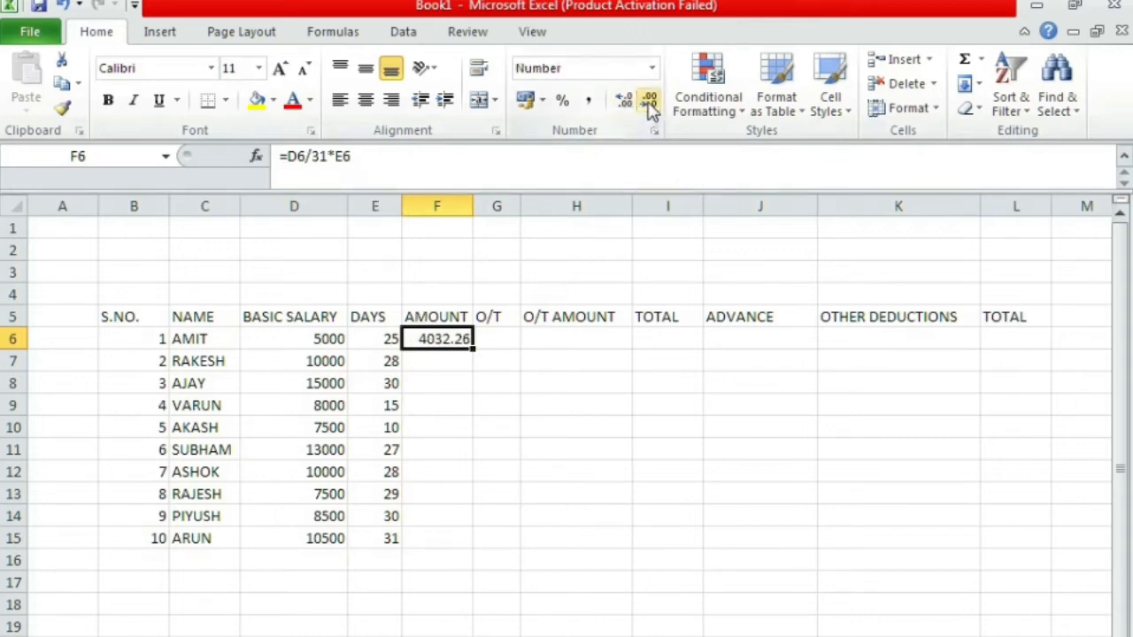
{"action": "left_click", "coordinate": [648, 100]}
{"action": "left_click", "coordinate": [649, 100]}
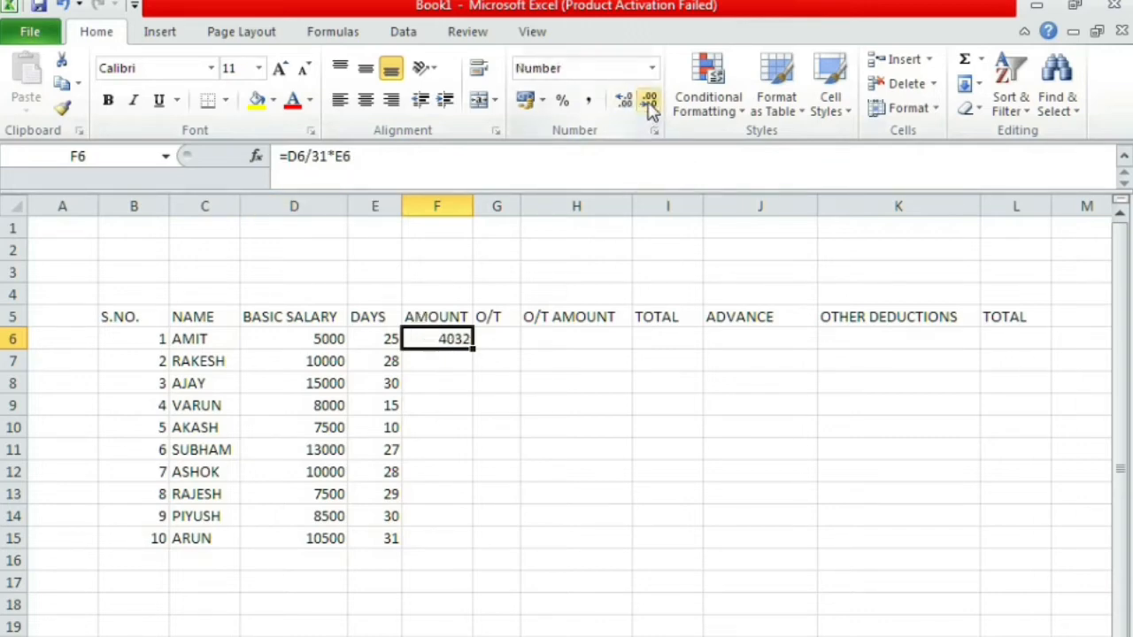
Fill the amount formula from F6 down to F15 for all ten employees
{"action": "left_click", "coordinate": [451, 365]}
{"action": "left_click", "coordinate": [448, 333]}
{"action": "mouse_move", "coordinate": [473, 348]}
{"action": "left_mouse_down"}
{"action": "mouse_move", "coordinate": [463, 498]}
{"action": "mouse_move", "coordinate": [472, 349]}
{"action": "left_mouse_up"}
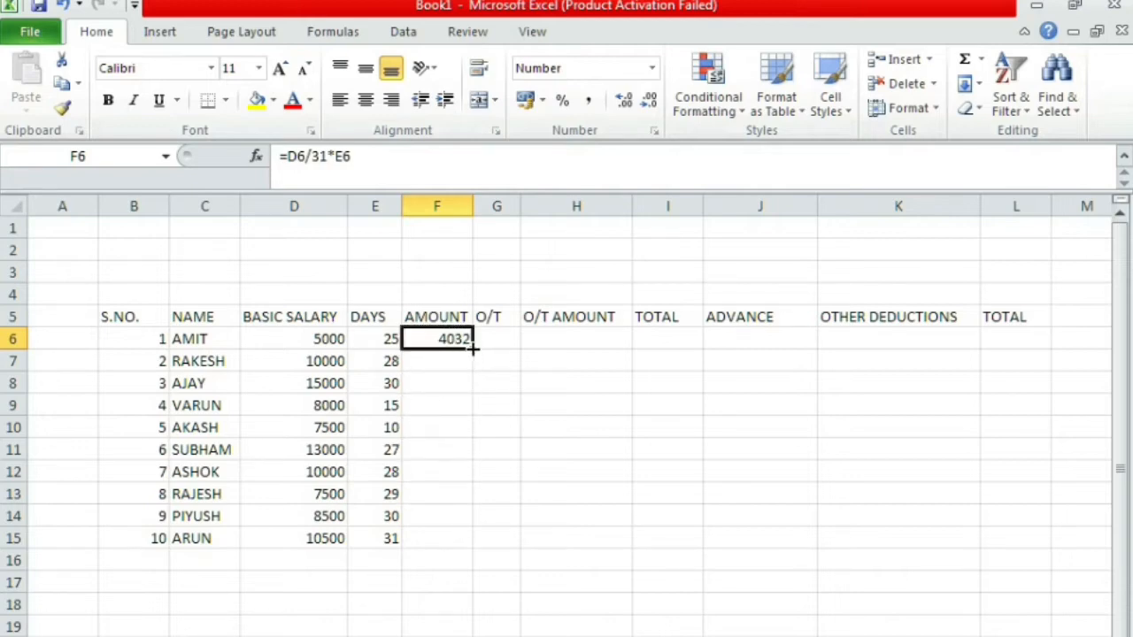
{"action": "double_click", "coordinate": [473, 348]}
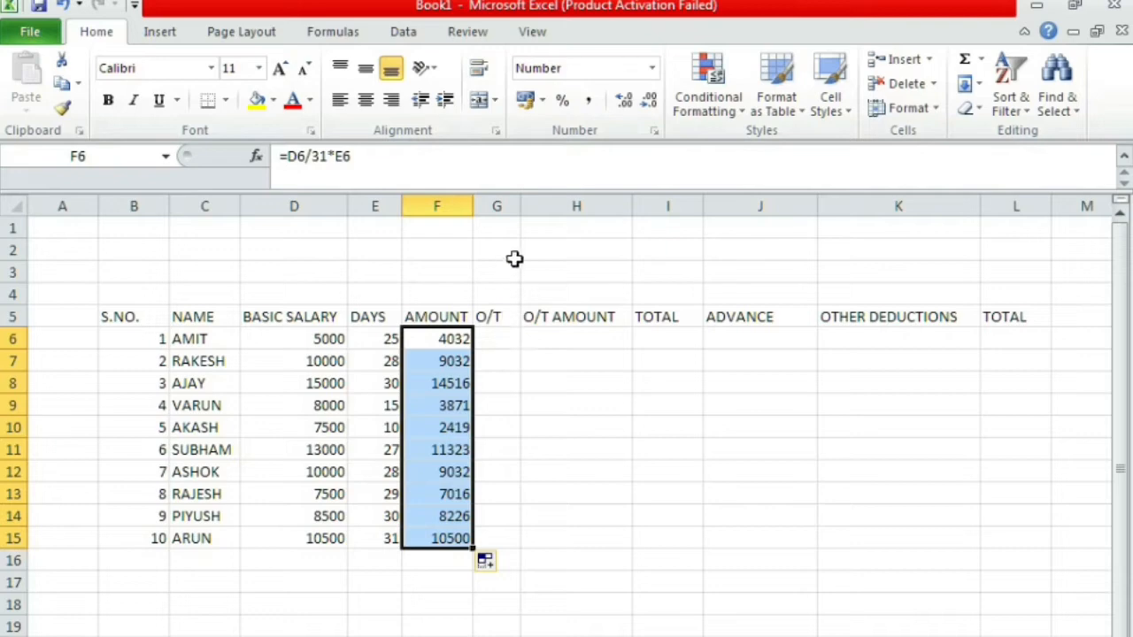
Make the whole header row 5 bold
{"action": "left_click", "coordinate": [503, 346]}
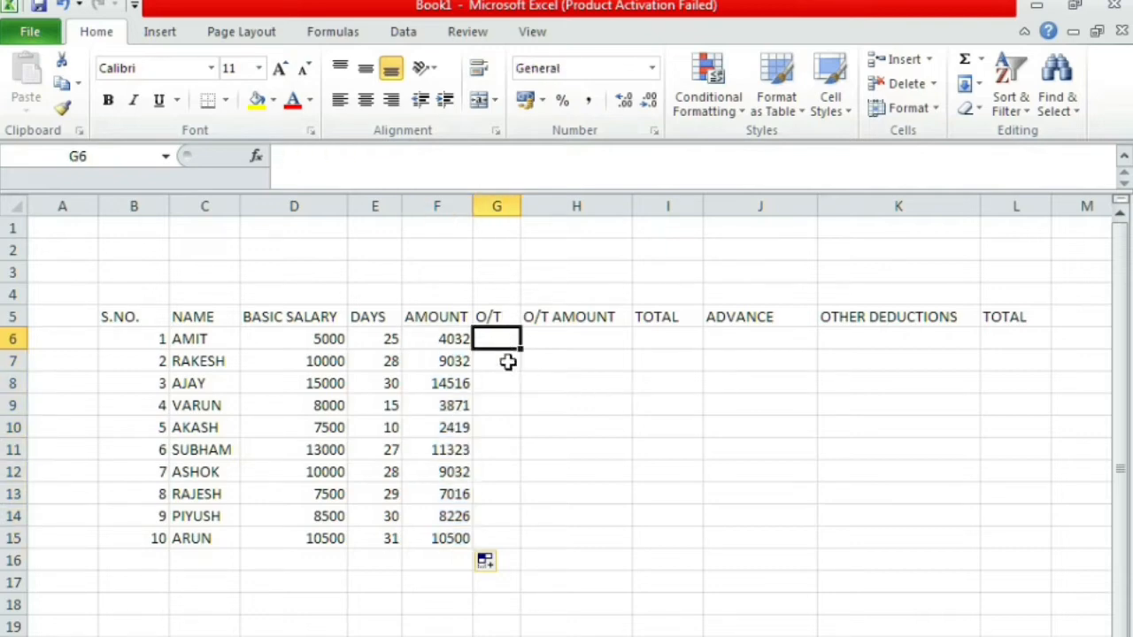
{"action": "left_click", "coordinate": [14, 316]}
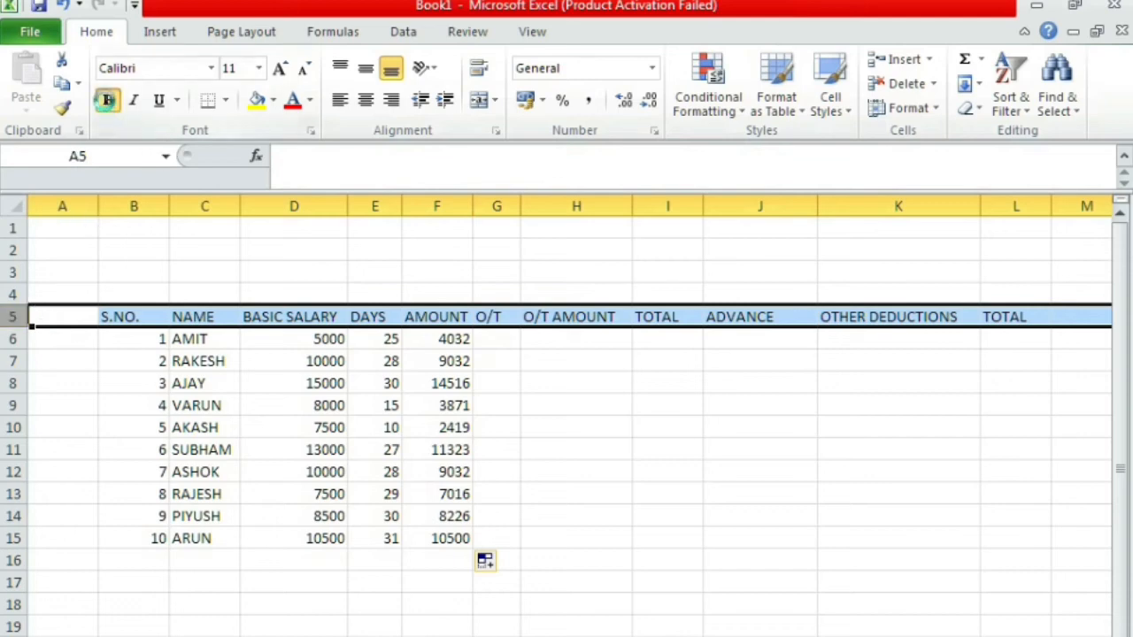
{"action": "left_click", "coordinate": [107, 99]}
Widen the O/T column slightly and enter the overtime values 25, 22, 26, 50 and 10 in cells G6 to G10
{"action": "left_click", "coordinate": [498, 341]}
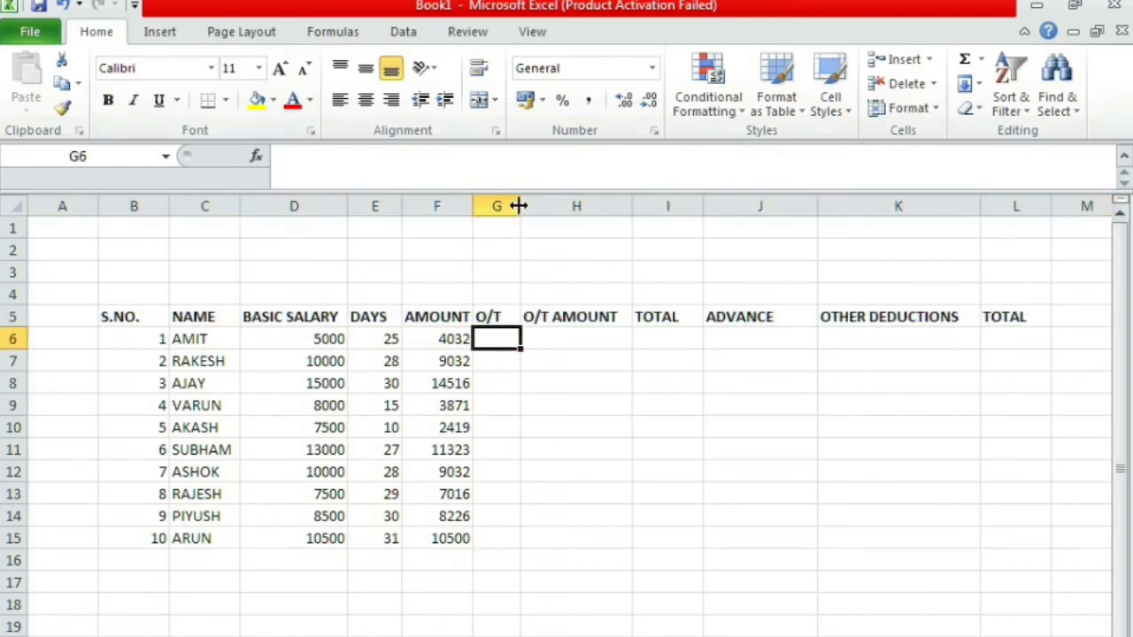
{"action": "left_click_drag", "start_coordinate": [519, 206], "coordinate": [532, 206]}
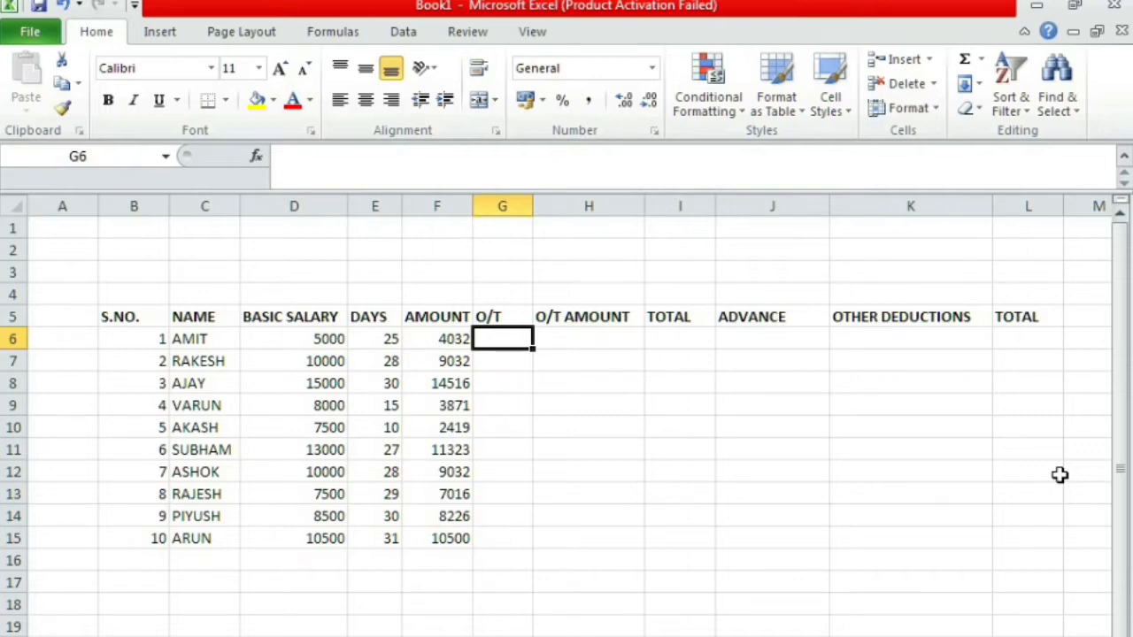
{"action": "type", "text": "25"}
{"action": "key", "text": "Return"}
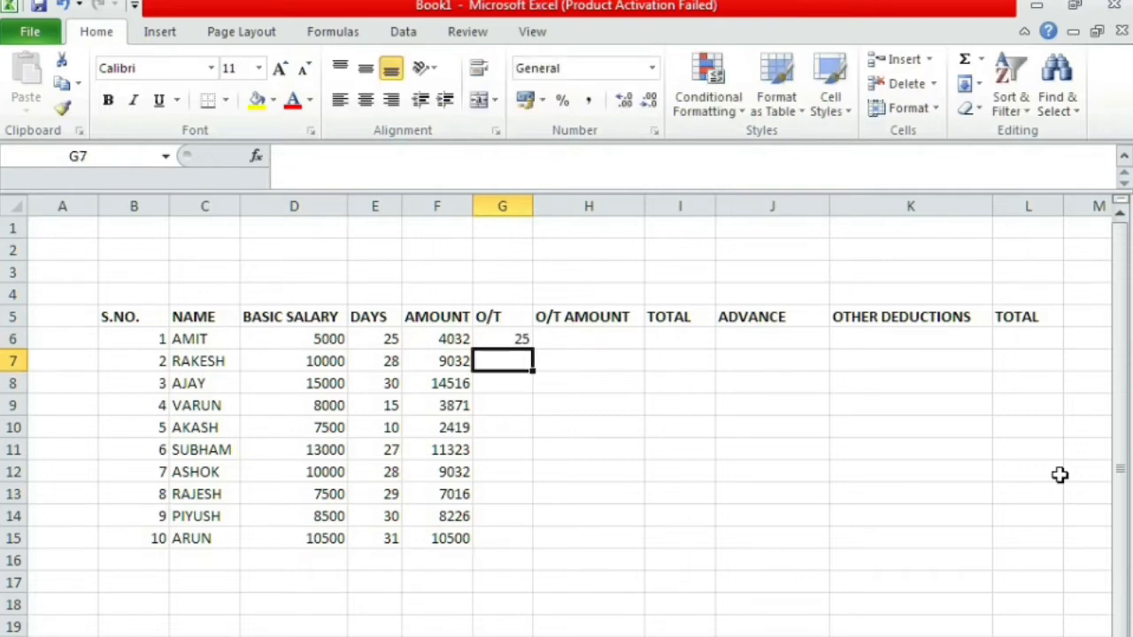
{"action": "type", "text": "22"}
{"action": "key", "text": "Return"}
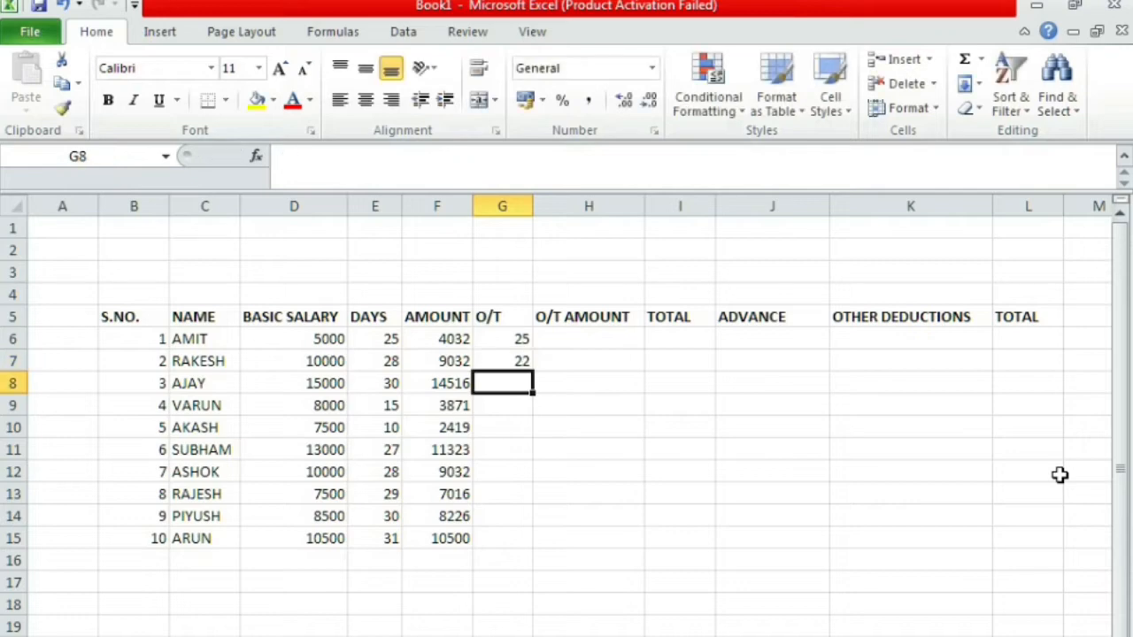
{"action": "type", "text": "26"}
{"action": "key", "text": "Return"}
{"action": "type", "text": "50"}
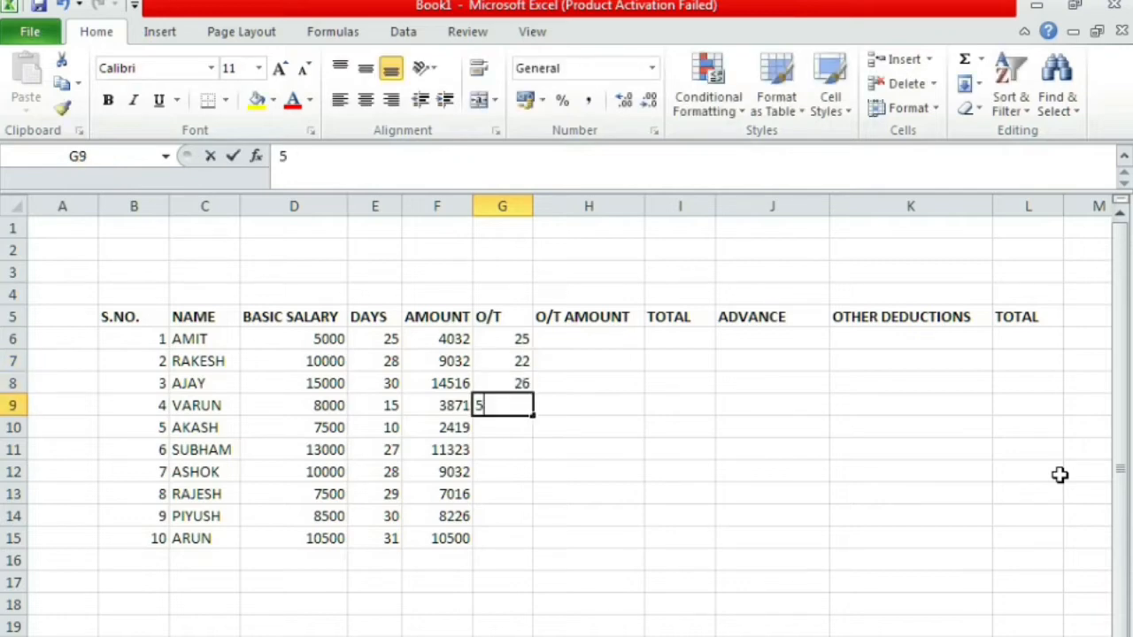
{"action": "key", "text": "Return"}
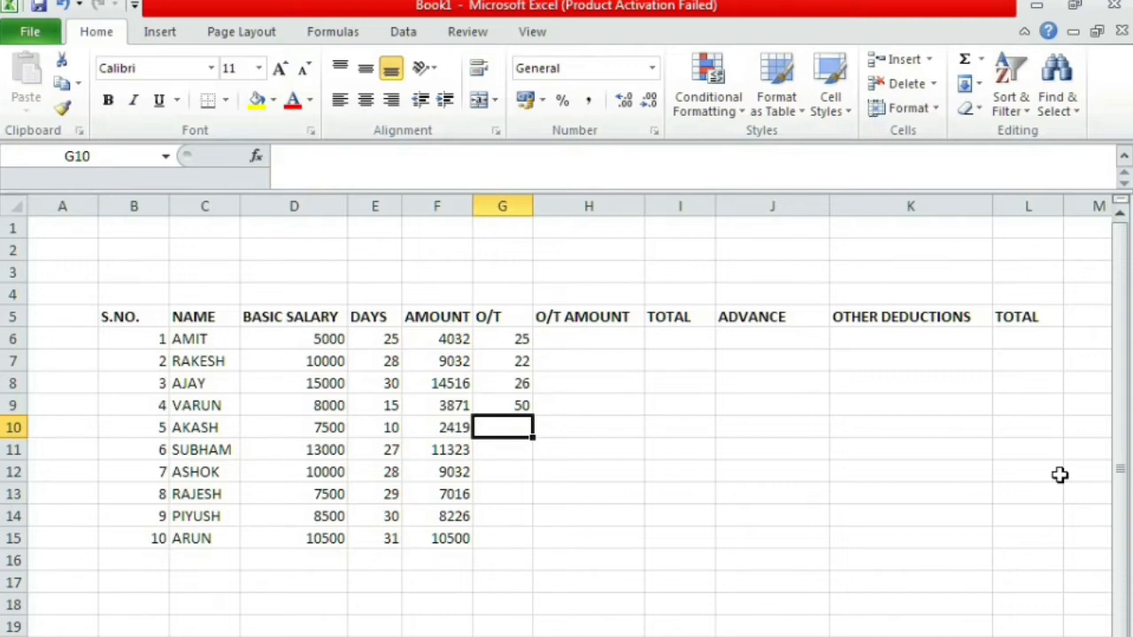
{"action": "type", "text": "10"}
{"action": "key", "text": "Return"}
Enter the overtime values 36, 25, 24, 61 and 22 in cells G11 to G15
{"action": "type", "text": "36"}
{"action": "key", "text": "Return"}
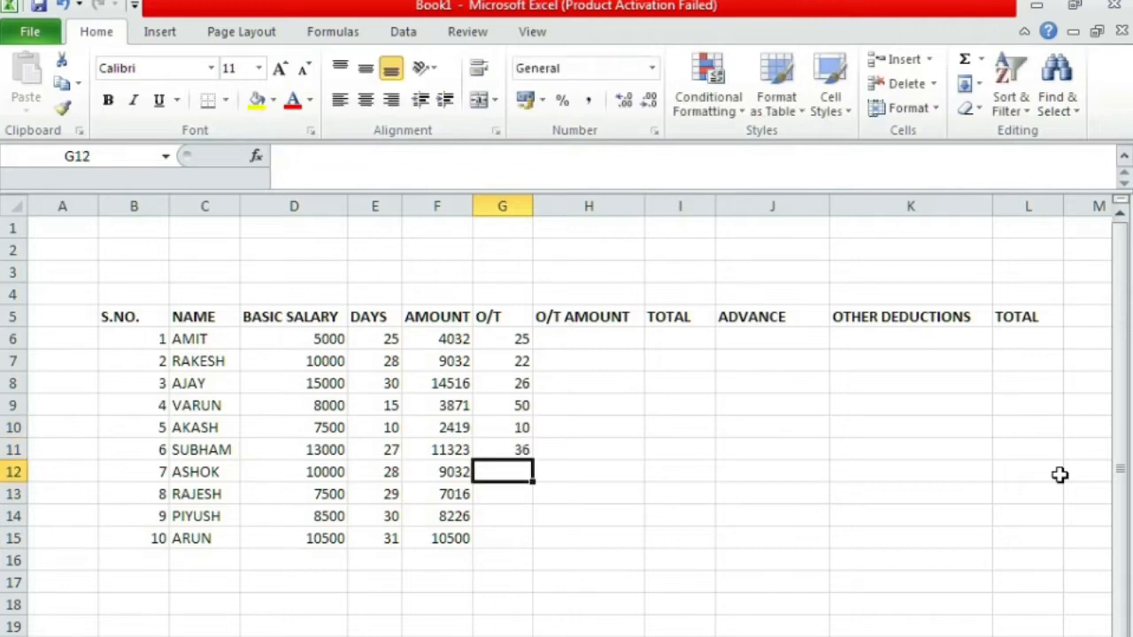
{"action": "type", "text": "25"}
{"action": "key", "text": "Return"}
{"action": "type", "text": "24"}
{"action": "key", "text": "Return"}
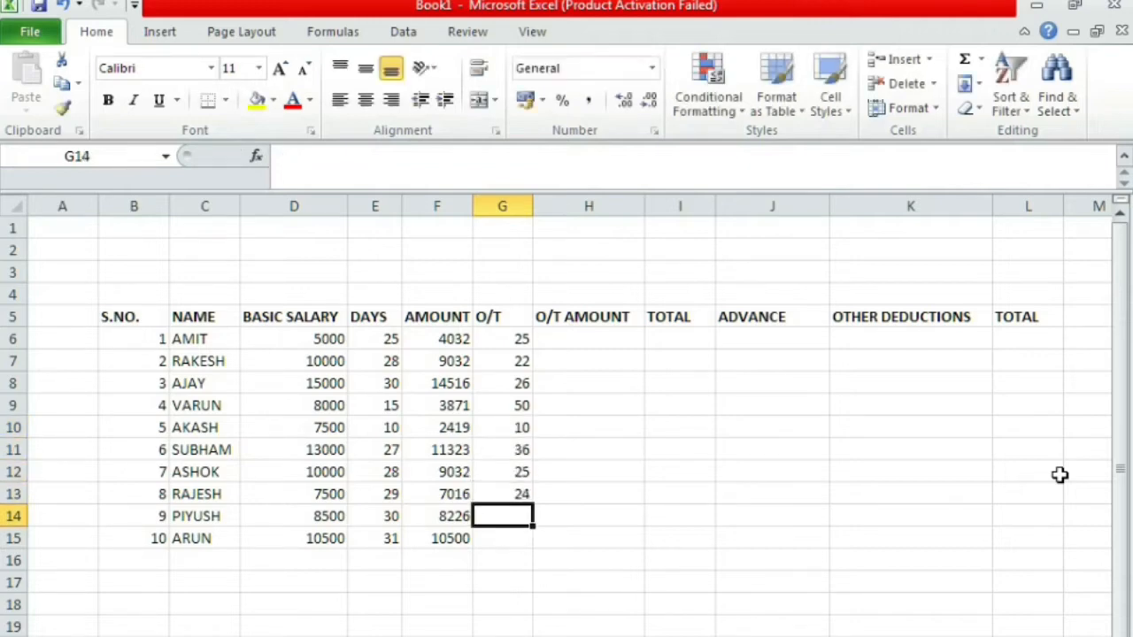
{"action": "type", "text": "61"}
{"action": "key", "text": "Return"}
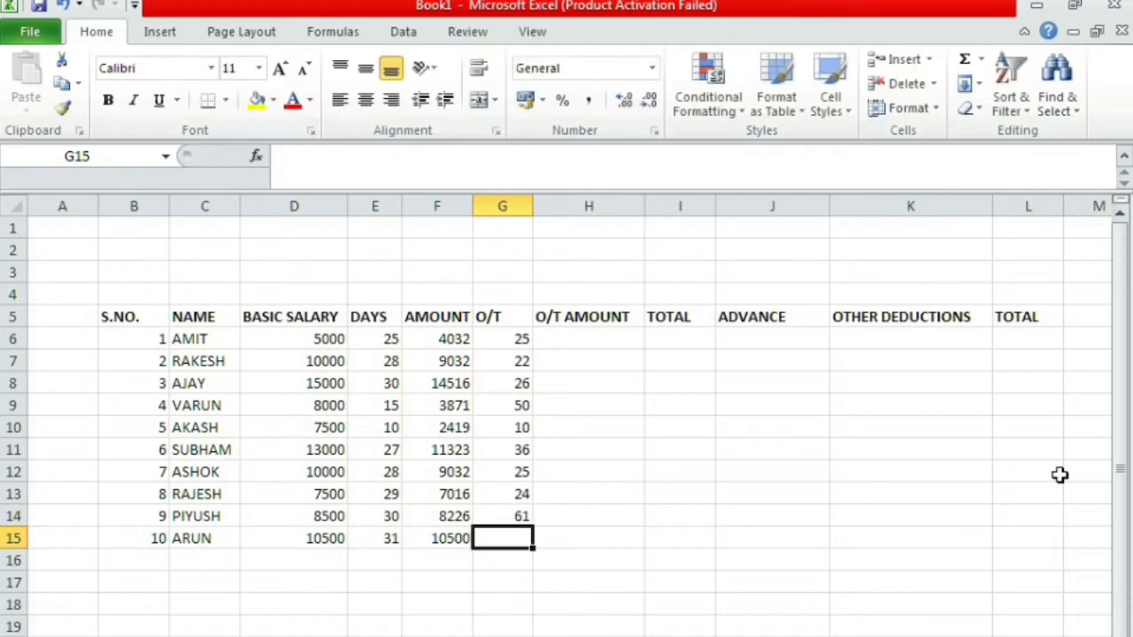
{"action": "type", "text": "22"}
{"action": "key", "text": "Return"}
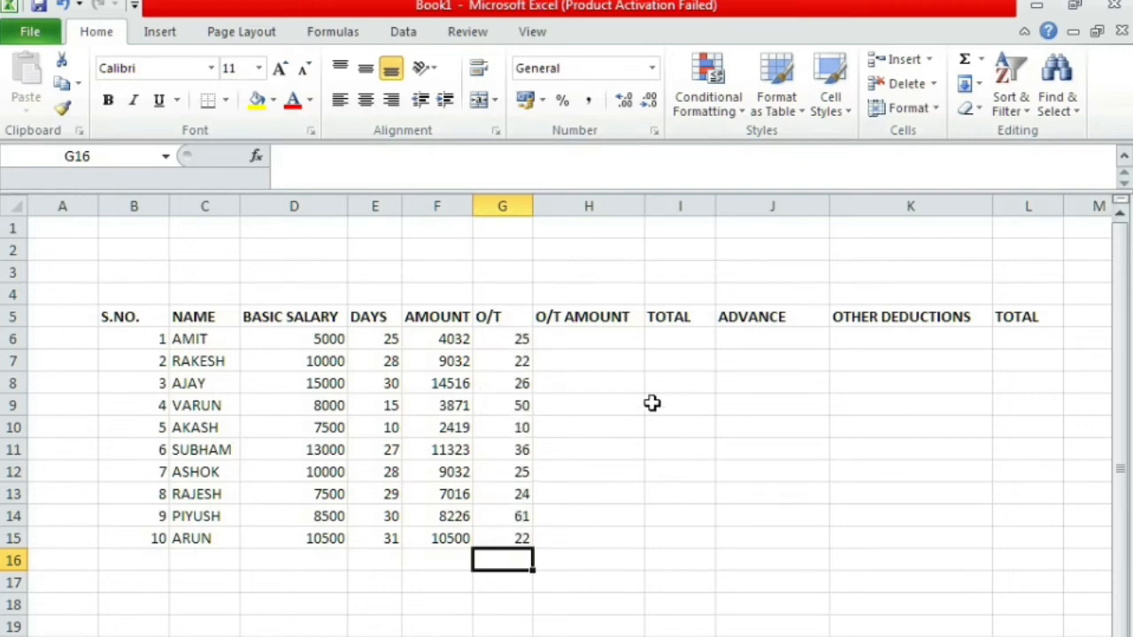
Calculate the first employee's overtime amount in H6 with the formula =D6/31/8*G6
{"action": "left_click", "coordinate": [602, 343]}
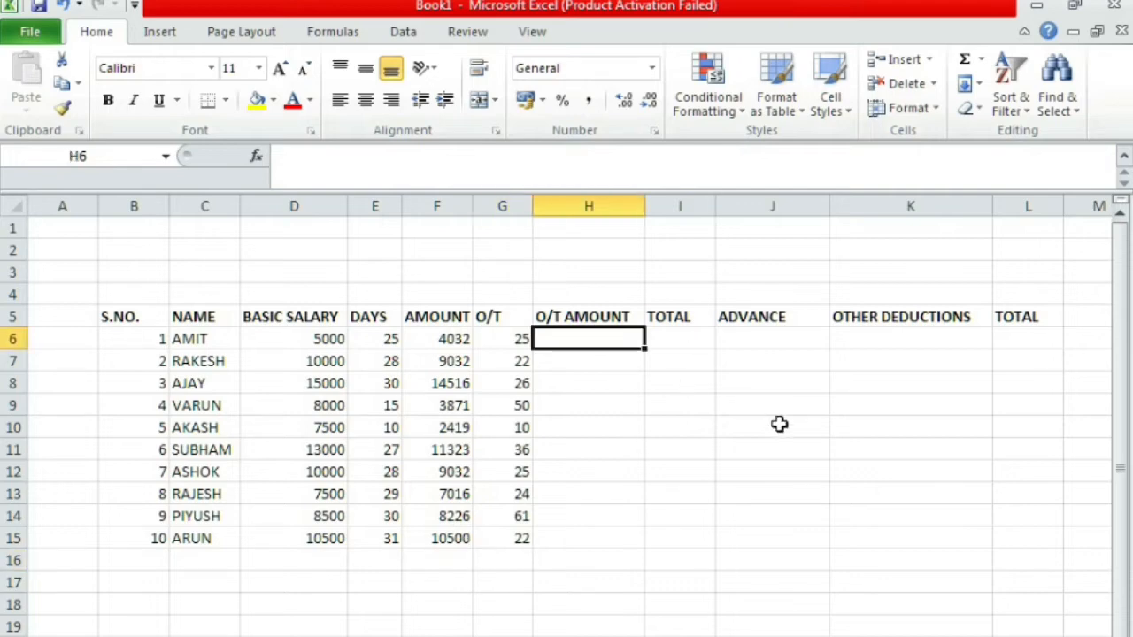
{"action": "type", "text": "="}
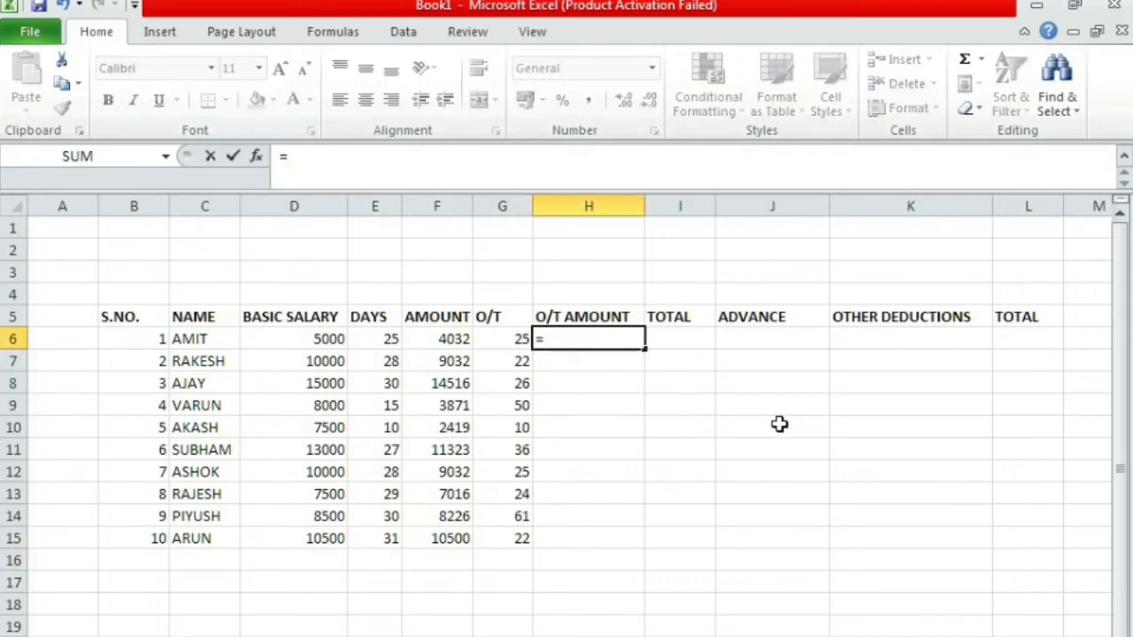
{"action": "left_click", "coordinate": [326, 338]}
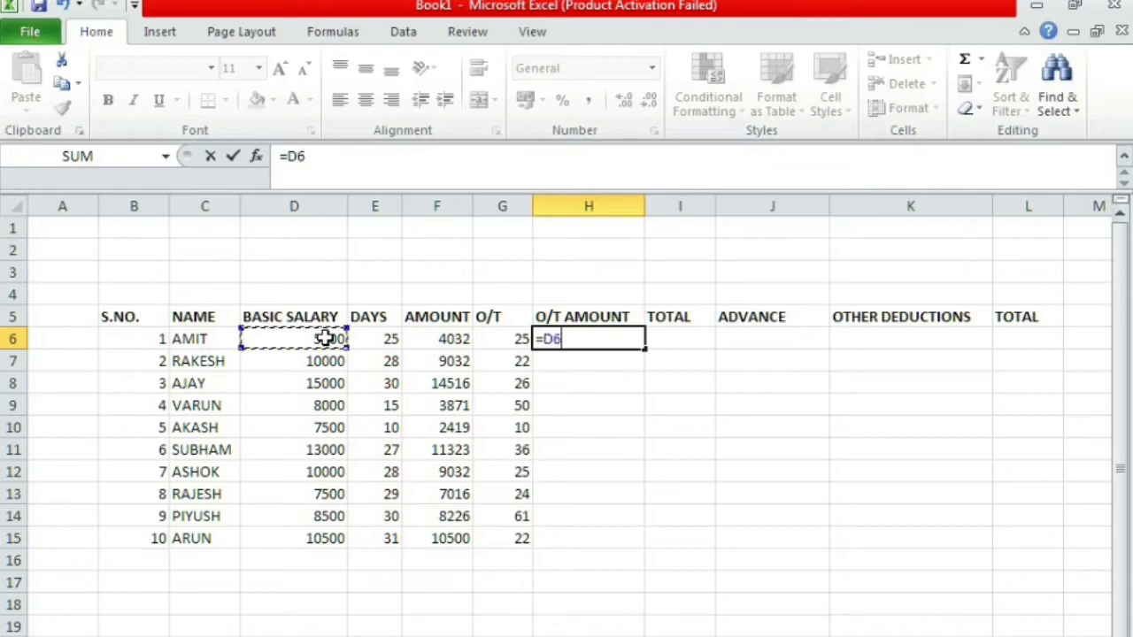
{"action": "type", "text": "/31/8*"}
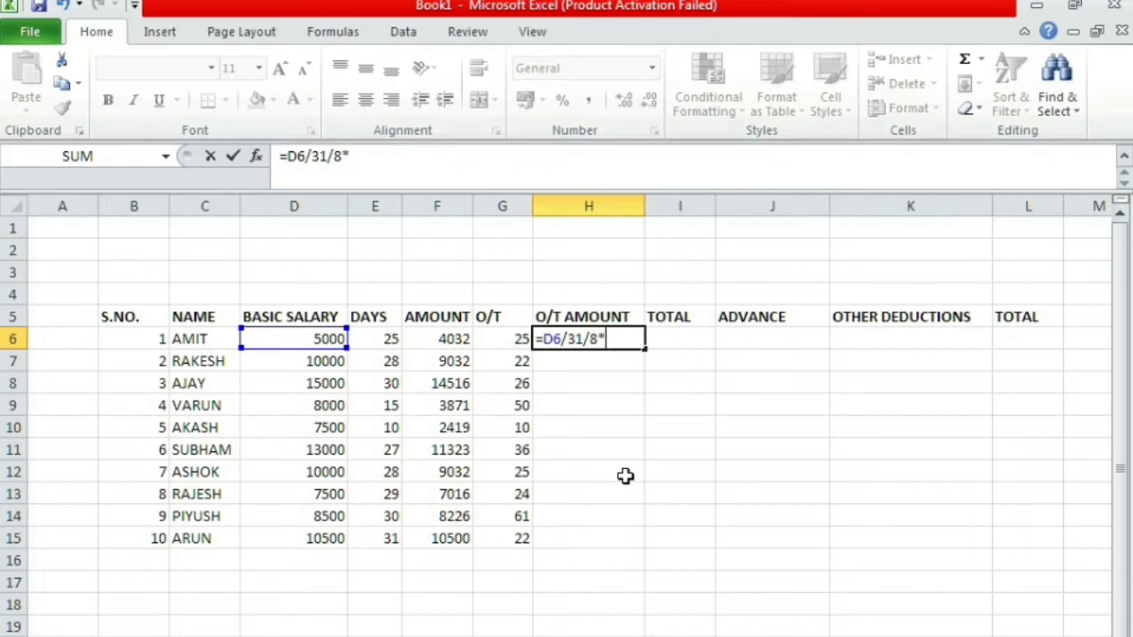
{"action": "left_click", "coordinate": [516, 342]}
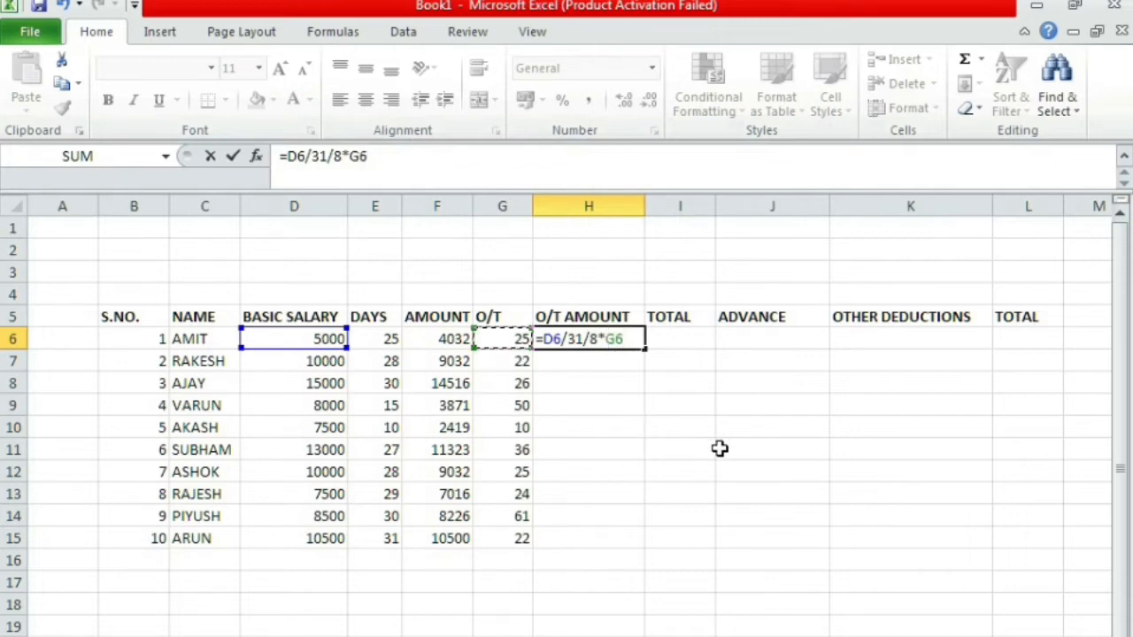
{"action": "key", "text": "Return"}
Reduce the overtime amount in H6 to zero decimal places
{"action": "left_click", "coordinate": [602, 338]}
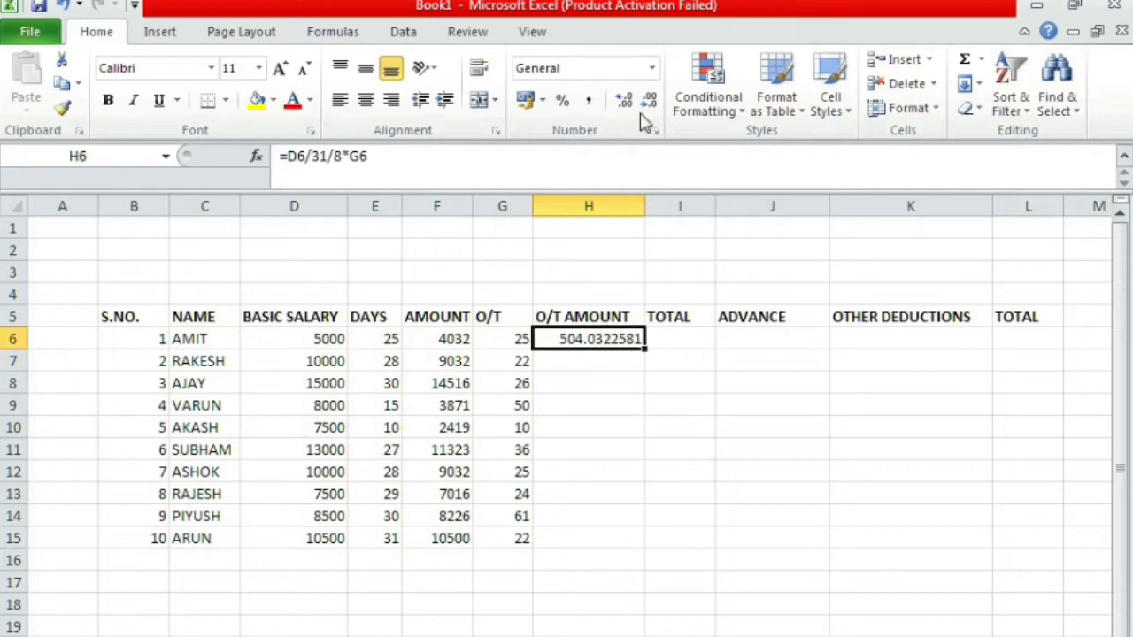
{"action": "left_click", "coordinate": [650, 100]}
{"action": "left_click", "coordinate": [650, 100]}
{"action": "left_click", "coordinate": [651, 100]}
{"action": "left_click", "coordinate": [651, 100]}
{"action": "left_click", "coordinate": [651, 100]}
{"action": "left_click", "coordinate": [651, 100]}
{"action": "left_click", "coordinate": [651, 100]}
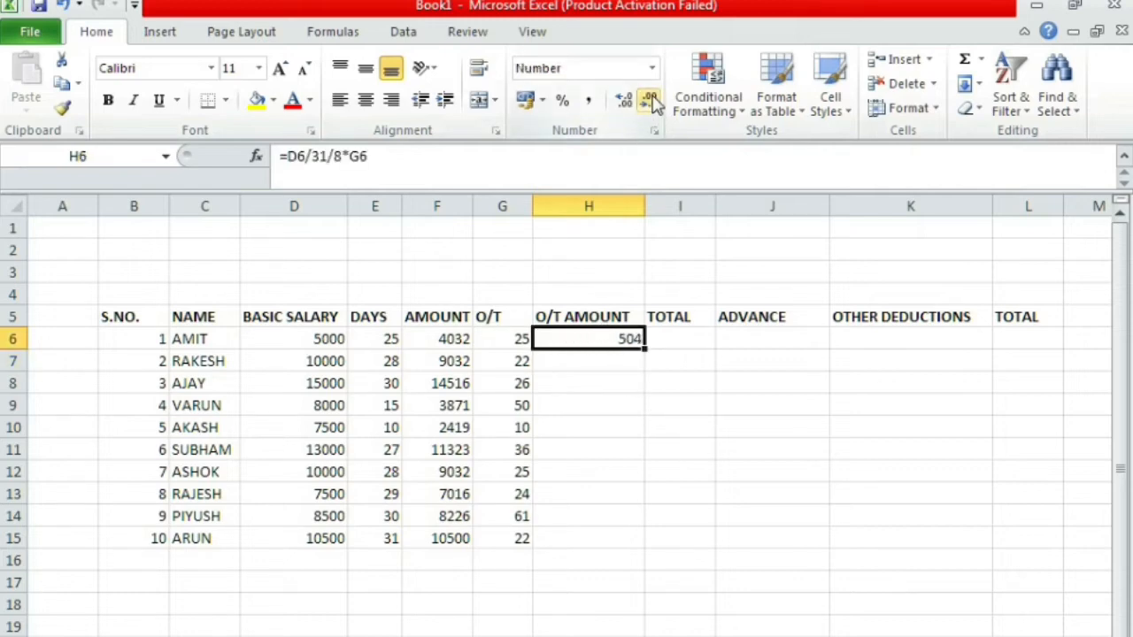
{"action": "left_click", "coordinate": [620, 364]}
{"action": "left_click", "coordinate": [604, 341]}
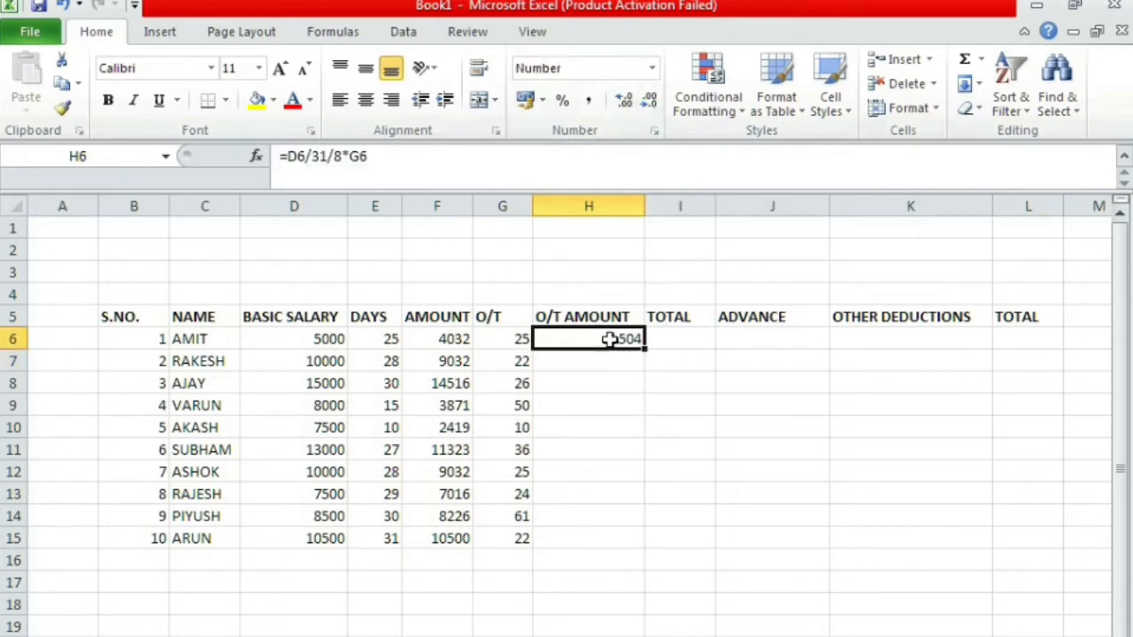
{"action": "left_click", "coordinate": [359, 157]}
{"action": "left_click_drag", "start_coordinate": [363, 157], "coordinate": [285, 158]}
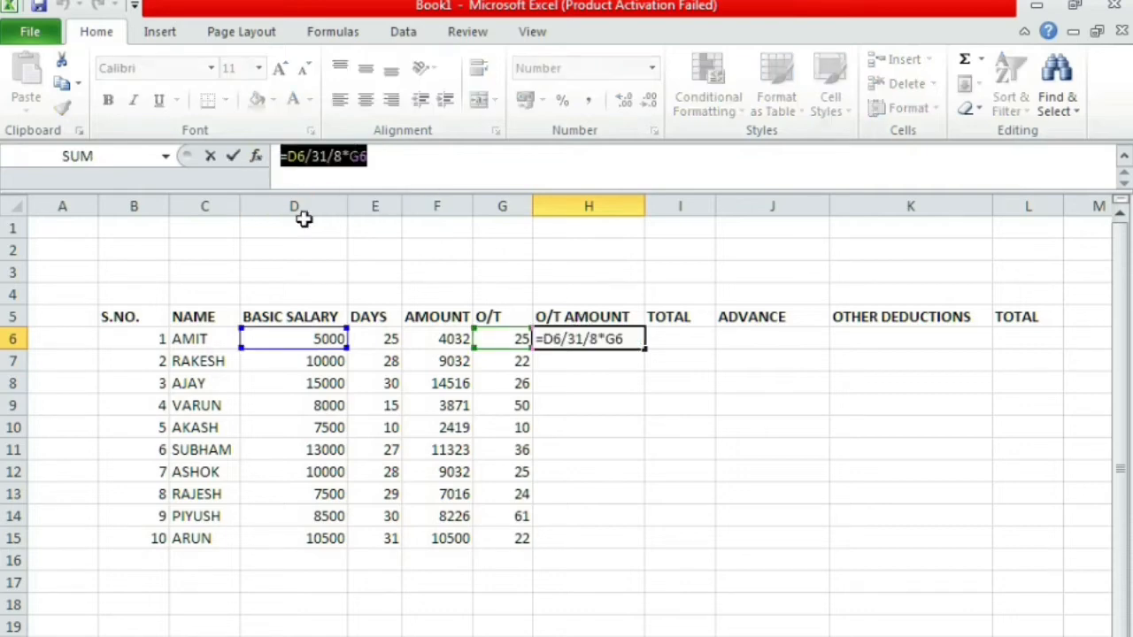
{"action": "left_click", "coordinate": [363, 252]}
{"action": "left_click", "coordinate": [603, 361]}
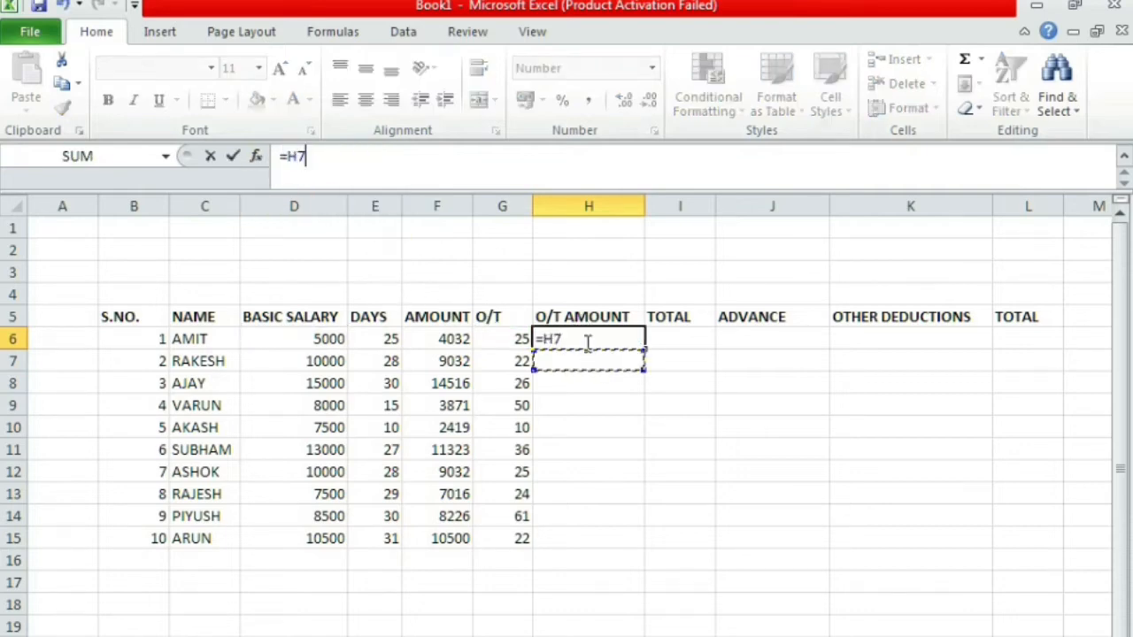
{"action": "key", "text": "Escape"}
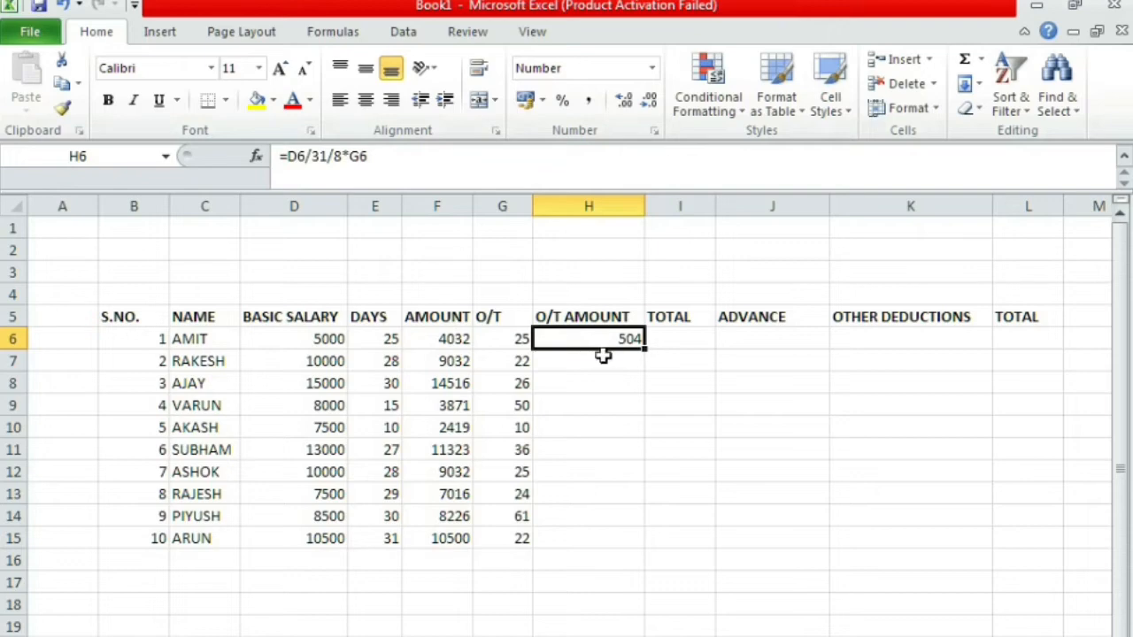
Calculate the second employee's overtime amount in H7 with the formula =D7/31/8*G7
{"action": "left_click", "coordinate": [602, 358]}
{"action": "left_click", "coordinate": [591, 339]}
{"action": "left_click", "coordinate": [593, 364]}
{"action": "type", "text": "="}
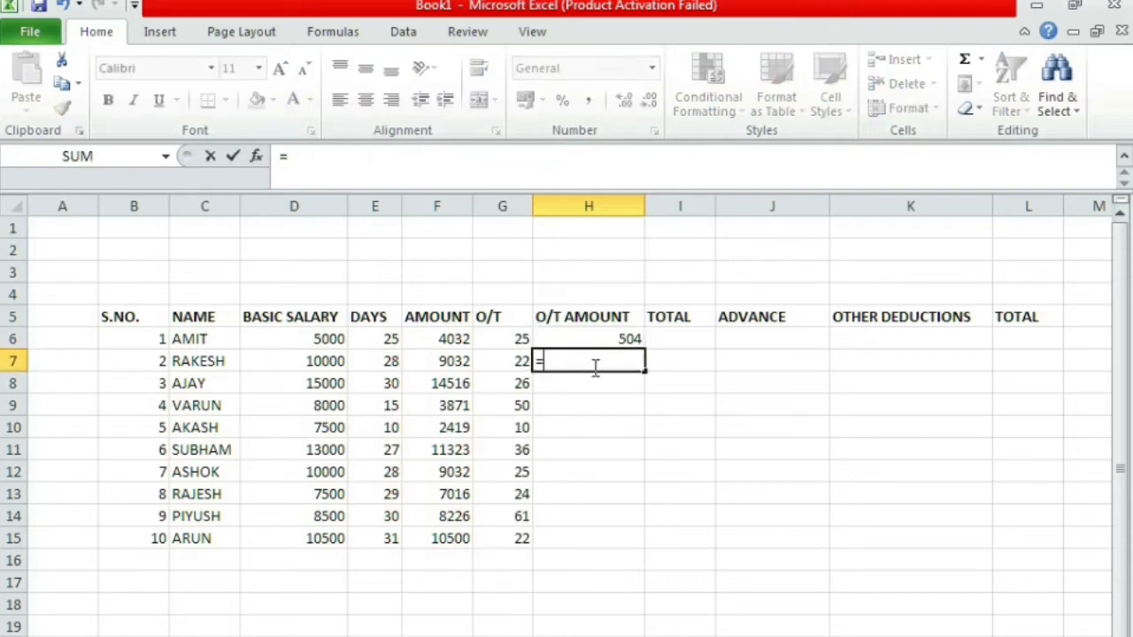
{"action": "left_click", "coordinate": [304, 363]}
{"action": "type", "text": "/"}
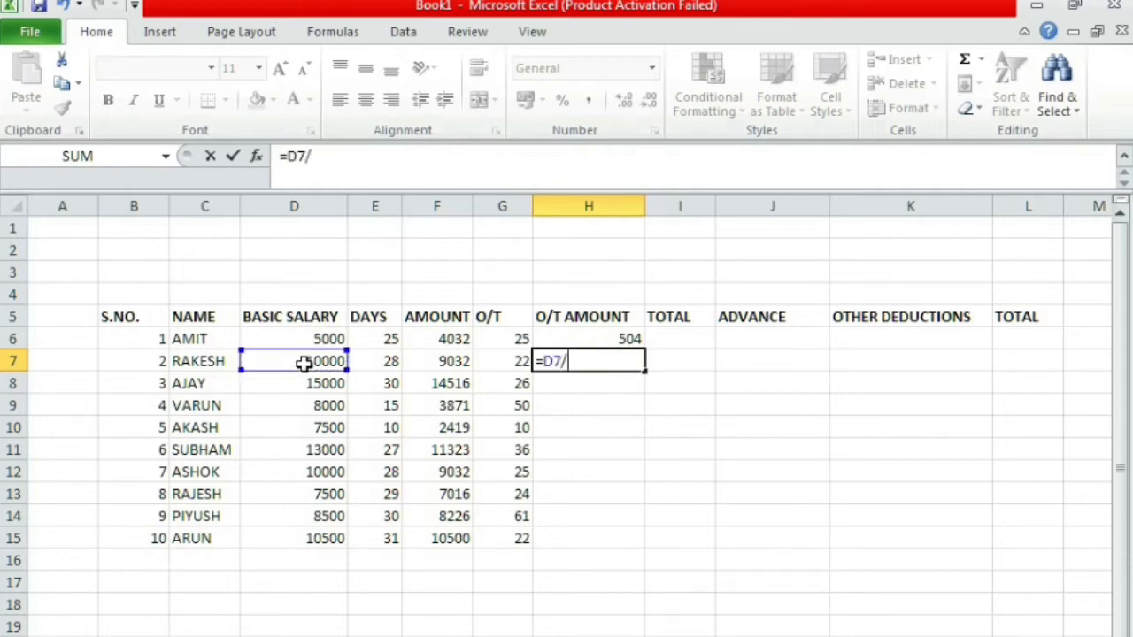
{"action": "type", "text": "31/8"}
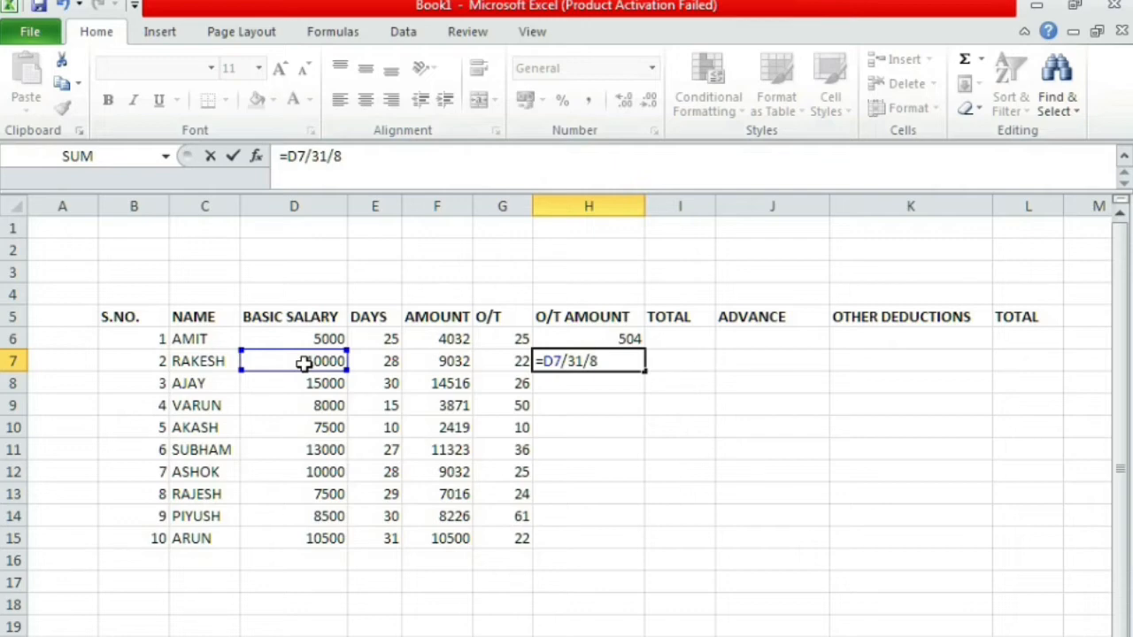
{"action": "type", "text": "*"}
{"action": "left_click", "coordinate": [513, 361]}
{"action": "key", "text": "Return"}
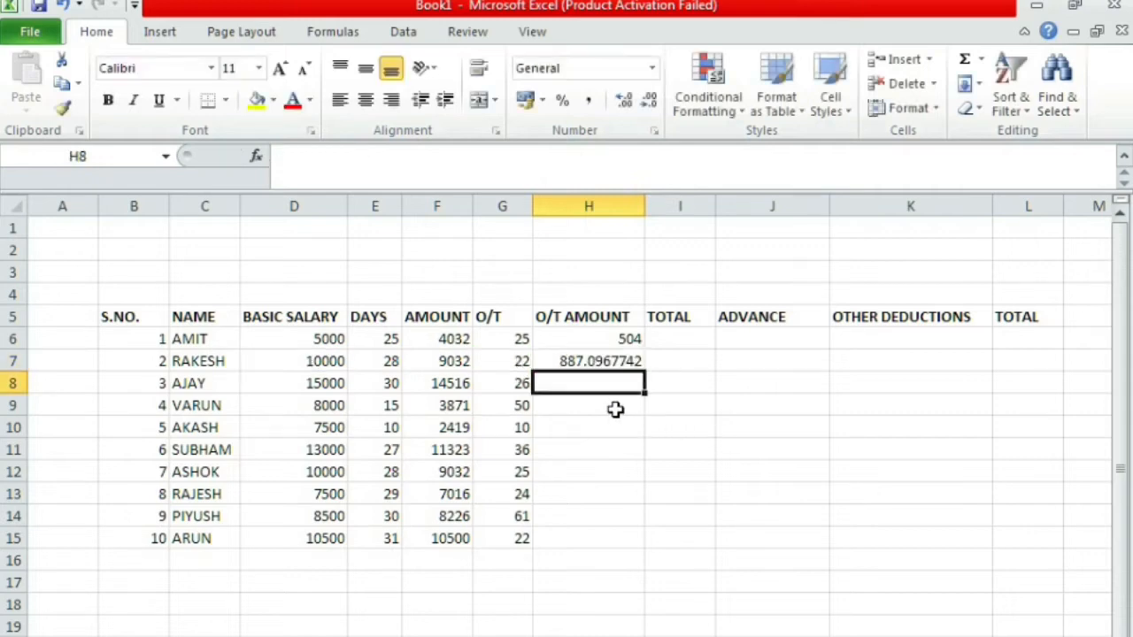
Reduce the overtime amount in H7 to zero decimal places
{"action": "left_click", "coordinate": [614, 359]}
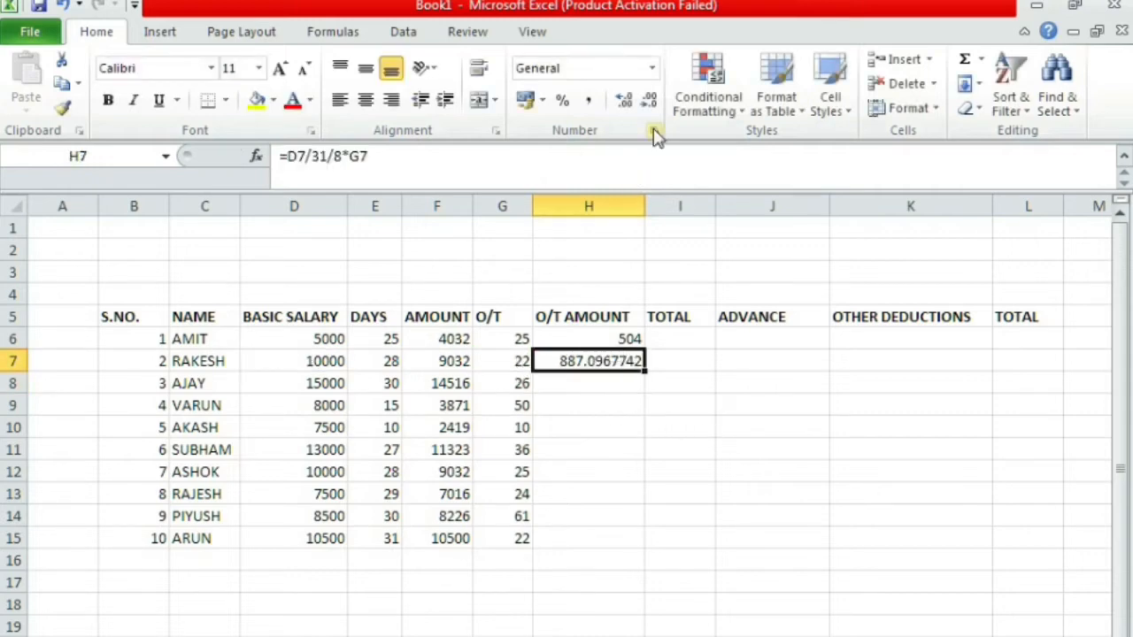
{"action": "left_click", "coordinate": [651, 100]}
{"action": "left_click", "coordinate": [650, 100]}
{"action": "left_click", "coordinate": [650, 100]}
{"action": "left_click", "coordinate": [650, 100]}
{"action": "left_click", "coordinate": [650, 100]}
{"action": "left_click", "coordinate": [651, 100]}
{"action": "left_click", "coordinate": [650, 100]}
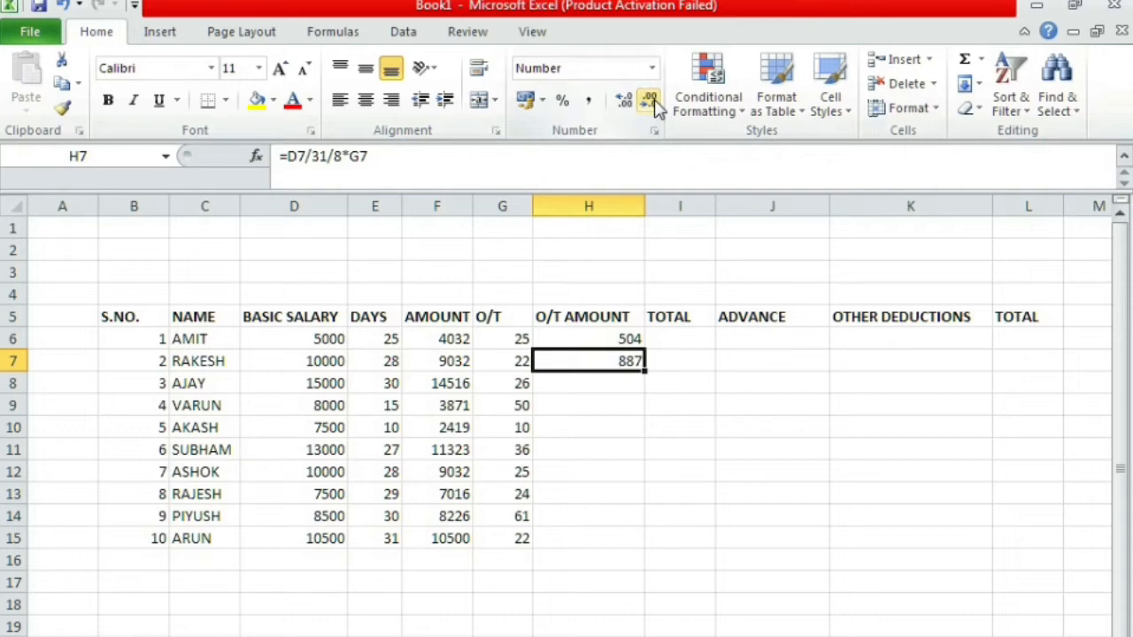
Fill the overtime amount formula from H7 down to H15 for the remaining employees
{"action": "left_click", "coordinate": [619, 380]}
{"action": "left_click", "coordinate": [624, 363]}
{"action": "left_click_drag", "start_coordinate": [645, 371], "coordinate": [645, 550]}
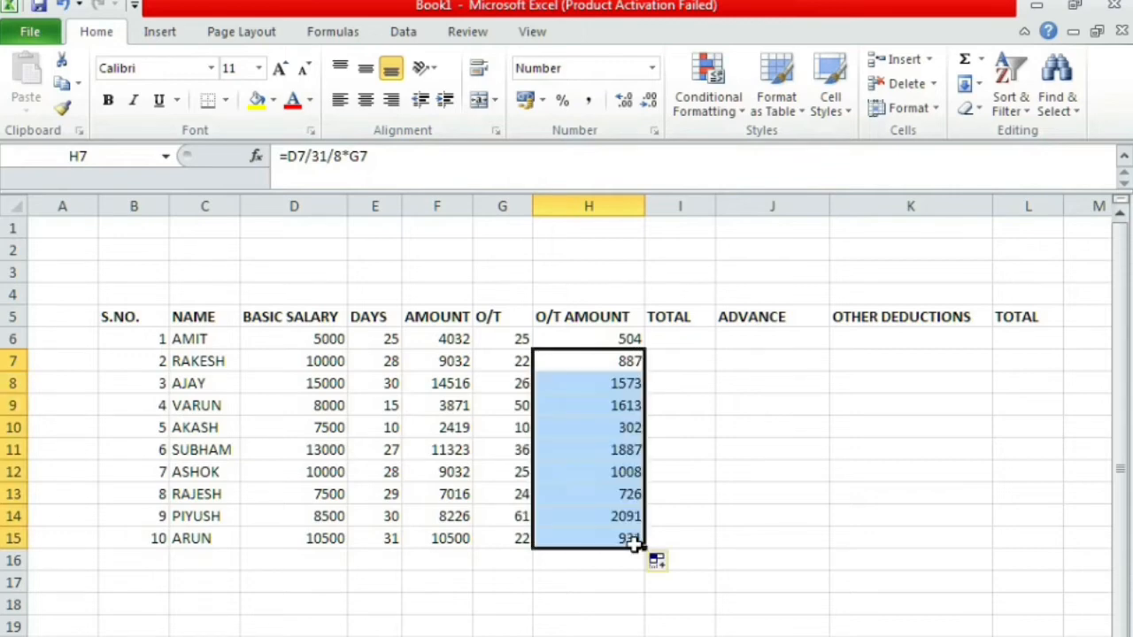
{"action": "left_click", "coordinate": [599, 569]}
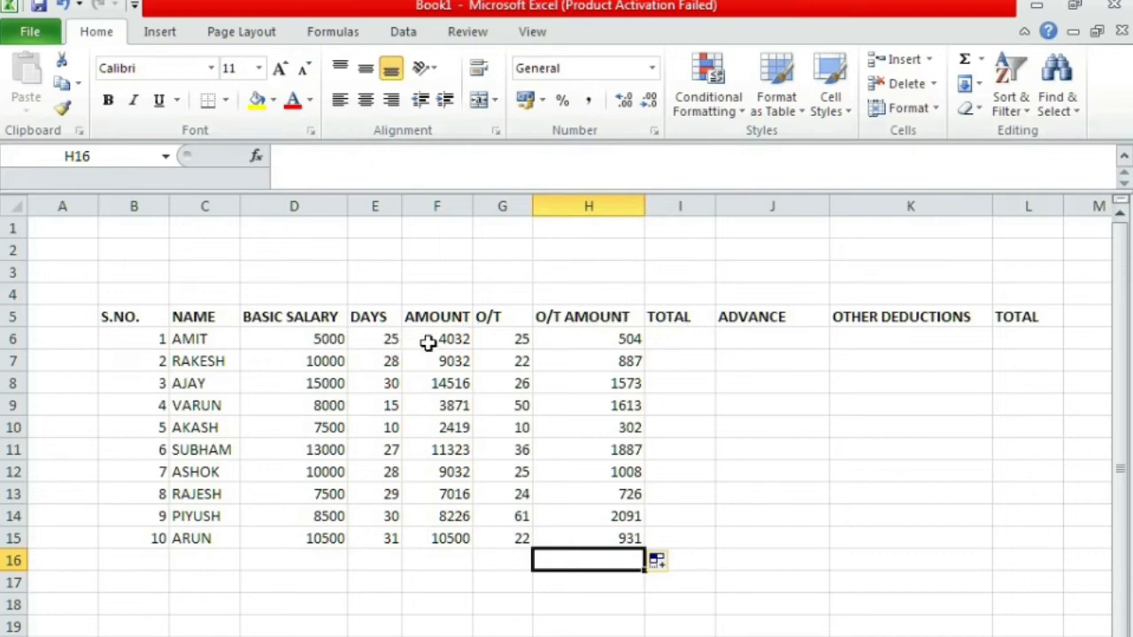
Add amount and overtime amount in I6 with the formula =F6+H6 and fill it down to I15
{"action": "left_click", "coordinate": [672, 339]}
{"action": "type", "text": "="}
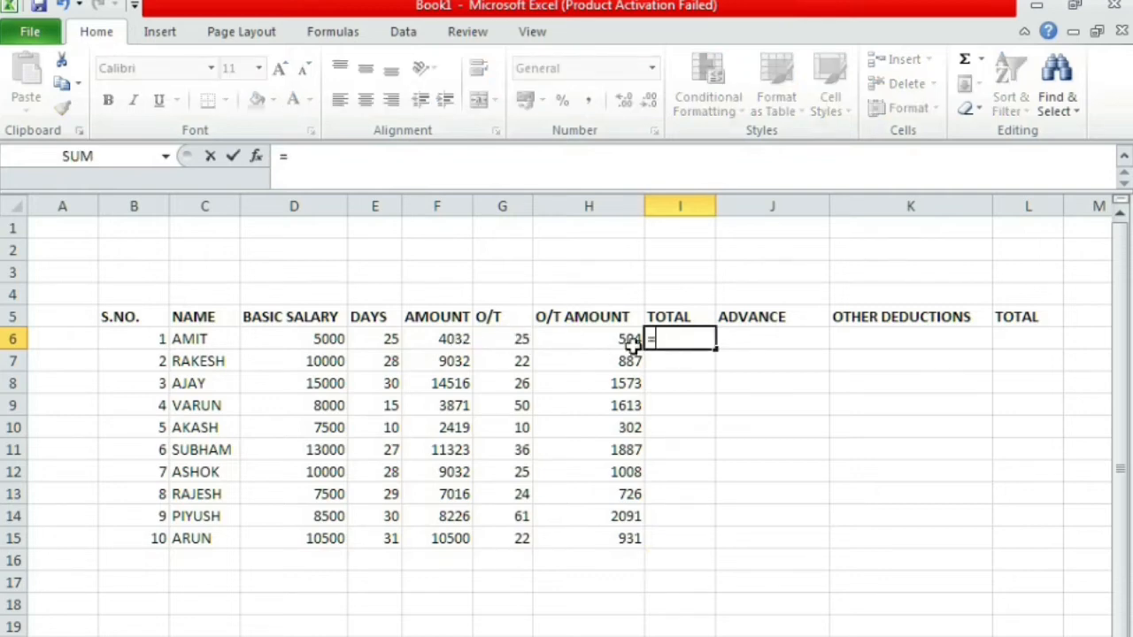
{"action": "left_click", "coordinate": [445, 339]}
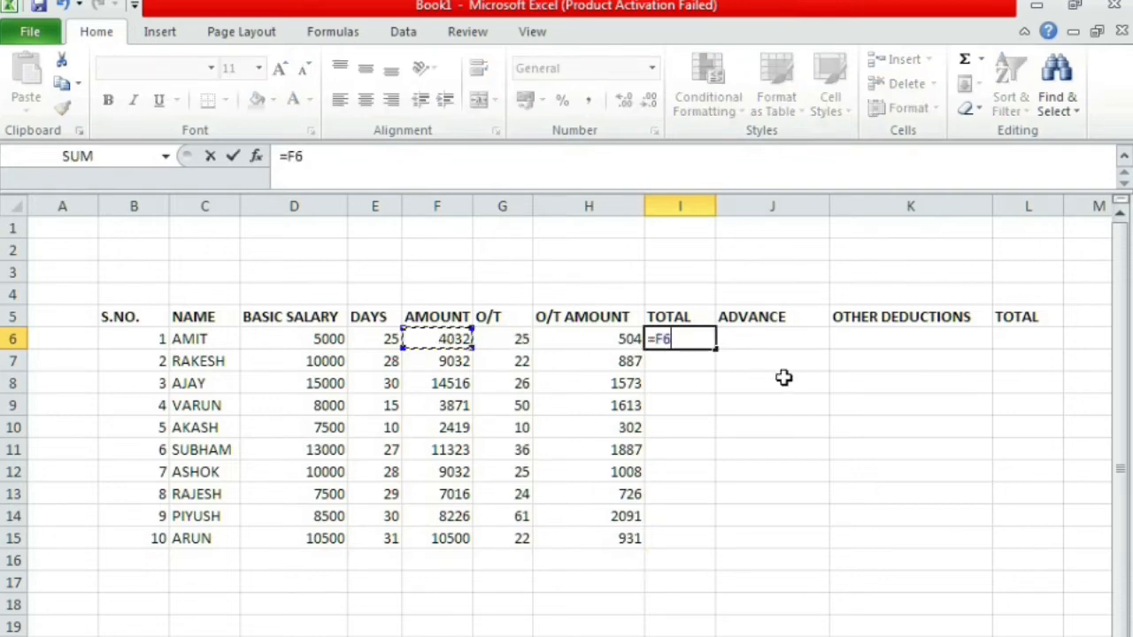
{"action": "type", "text": "+"}
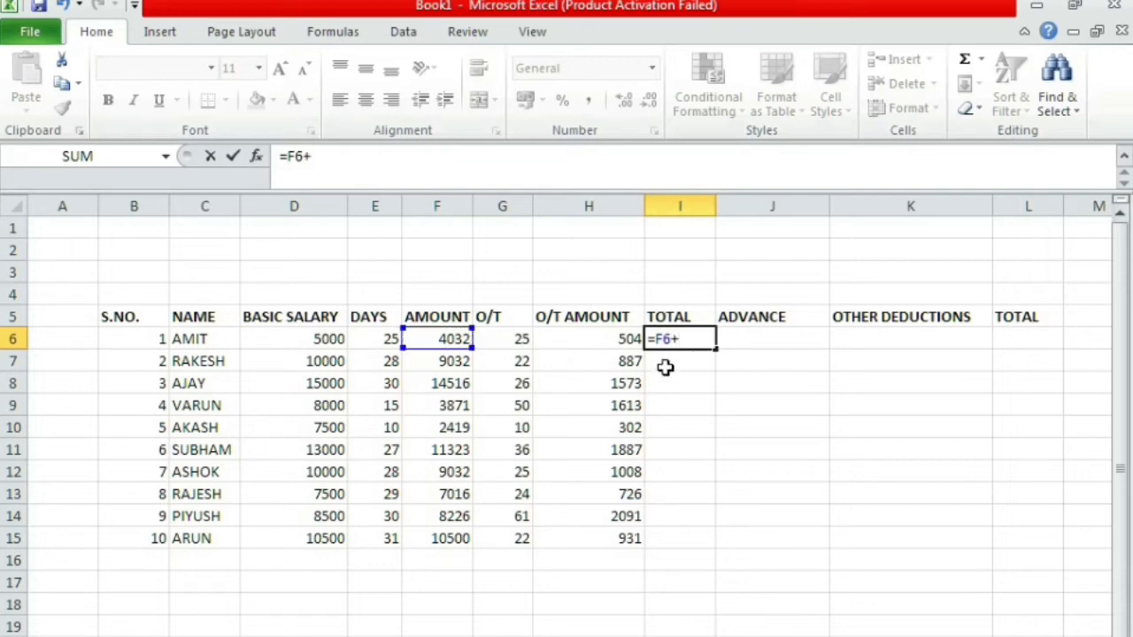
{"action": "left_click", "coordinate": [631, 345]}
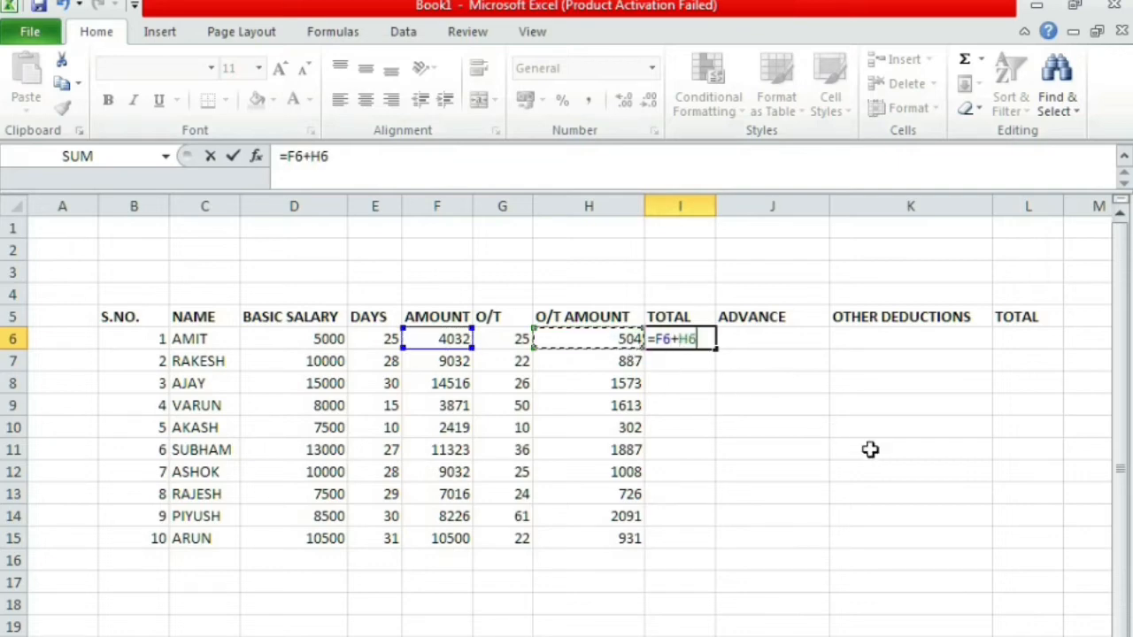
{"action": "key", "text": "Return"}
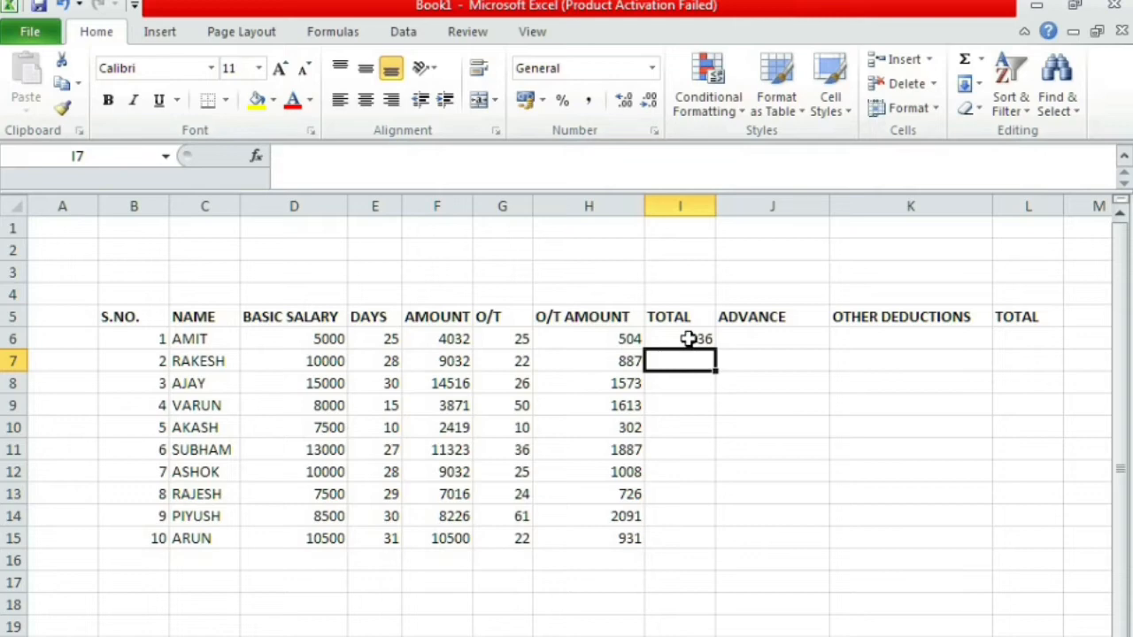
{"action": "left_click", "coordinate": [687, 339]}
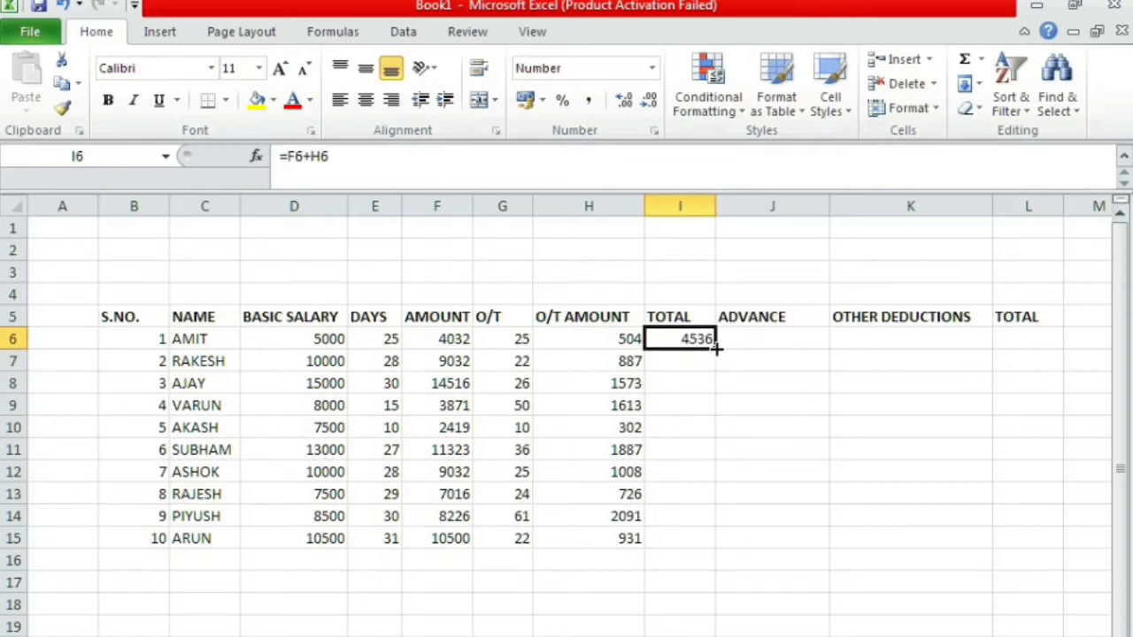
{"action": "double_click", "coordinate": [715, 348]}
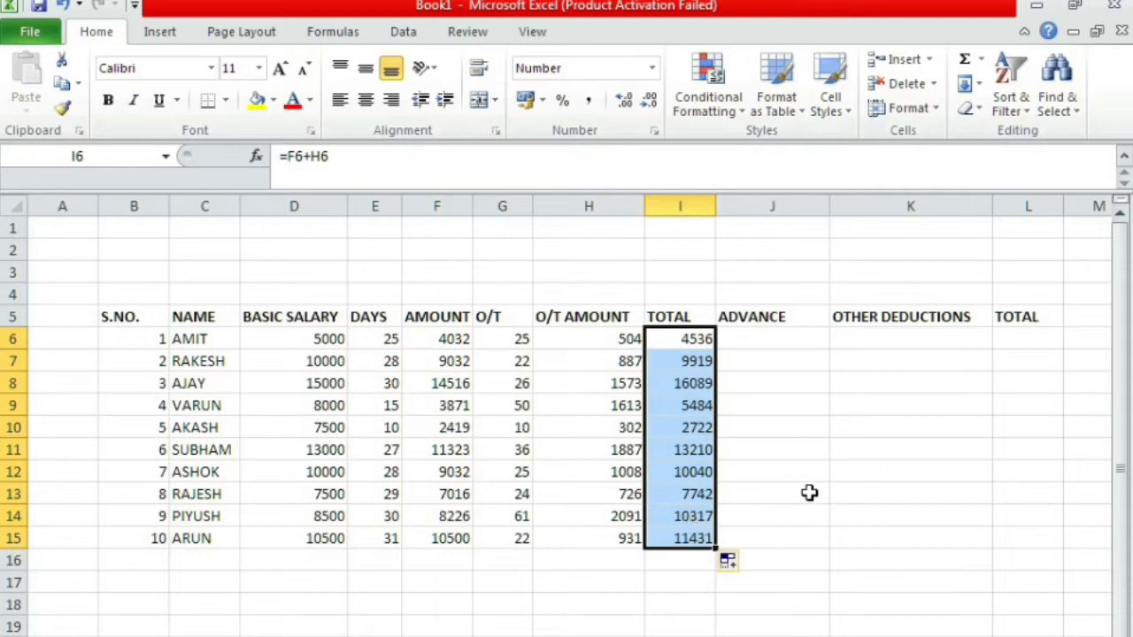
Enter the advance values 2500, 5000, 10000, 3000, 1500 and 8500 in cells J6 to J11
{"action": "left_click", "coordinate": [752, 342]}
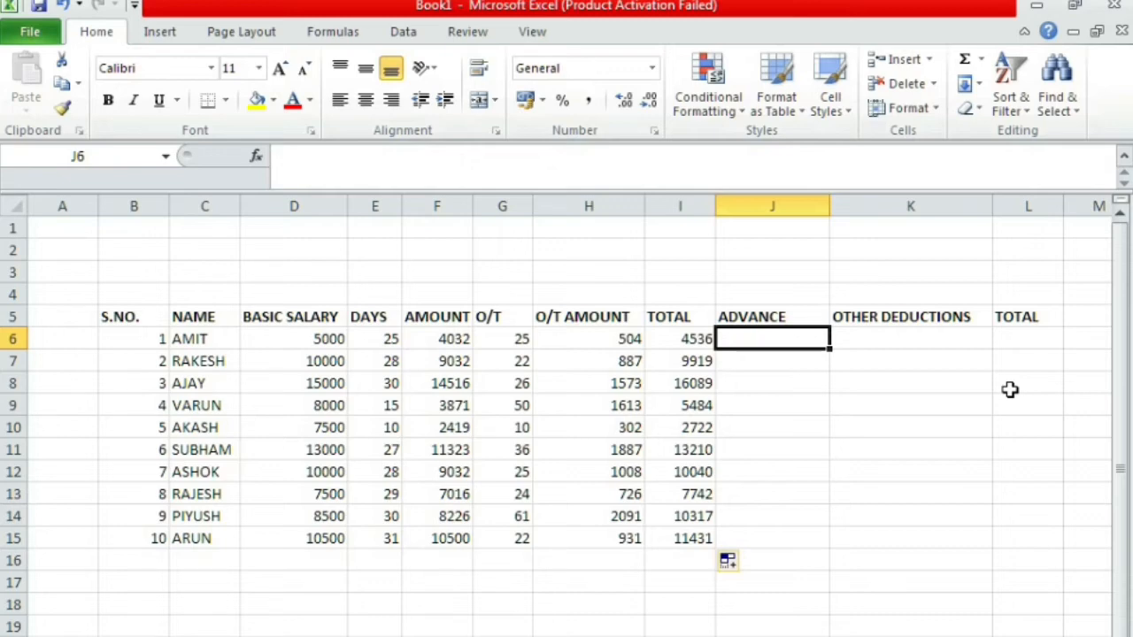
{"action": "type", "text": "2500"}
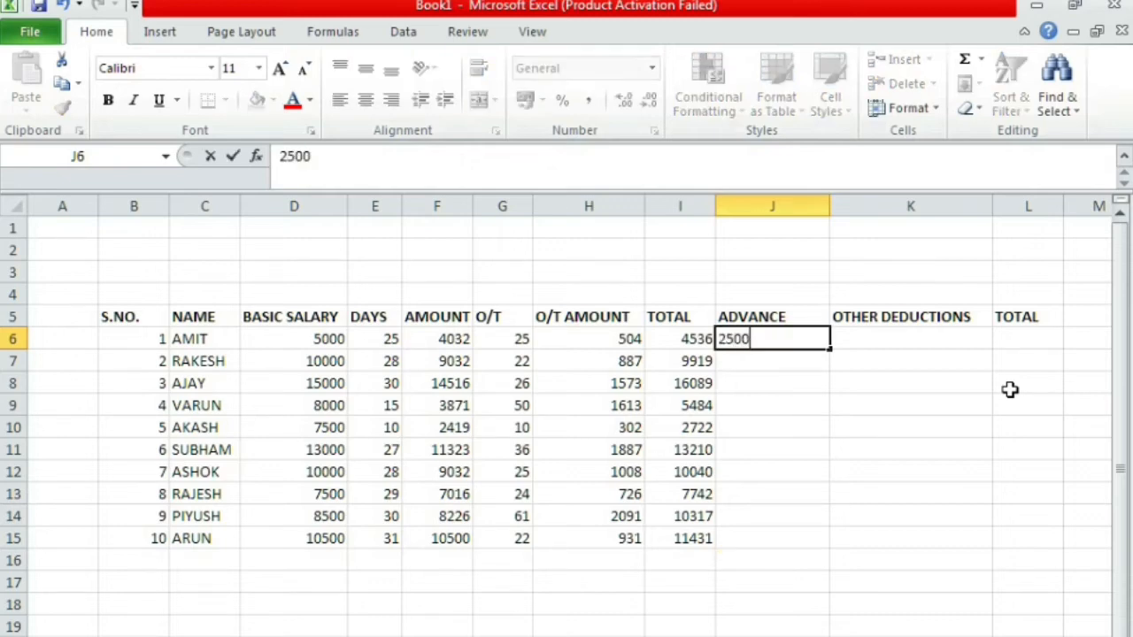
{"action": "key", "text": "Return"}
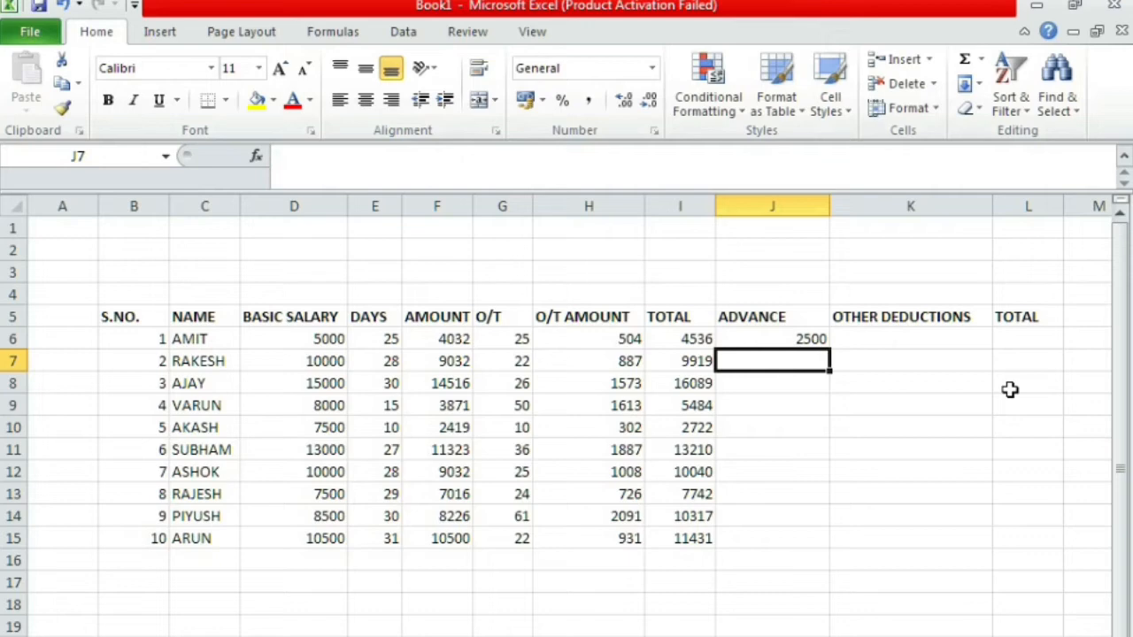
{"action": "type", "text": "5000"}
{"action": "key", "text": "Return"}
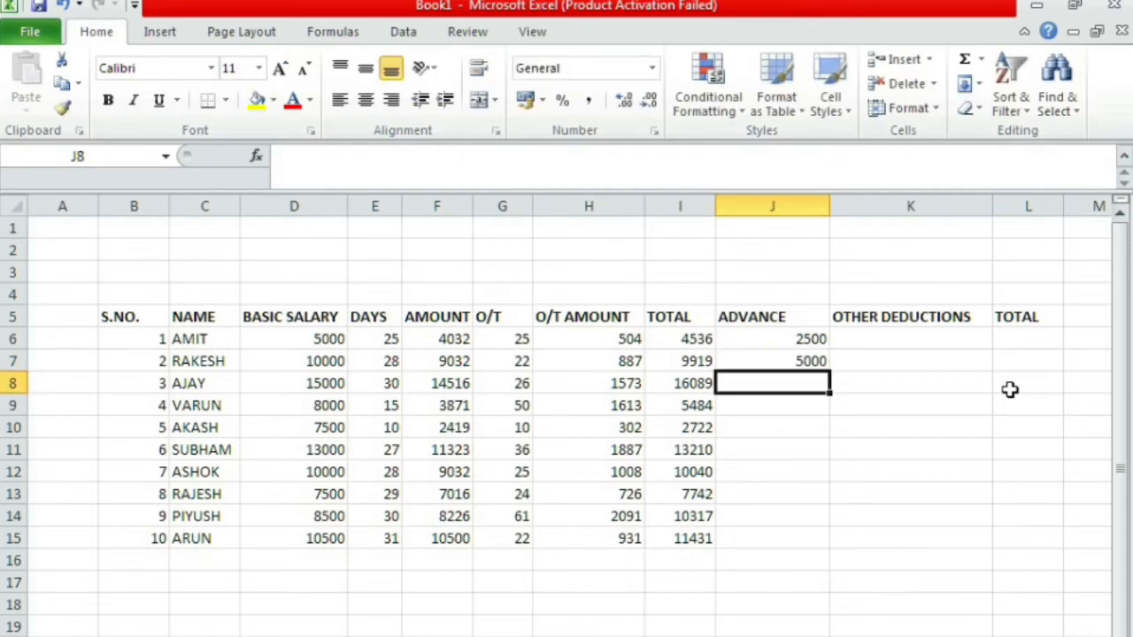
{"action": "type", "text": "10000"}
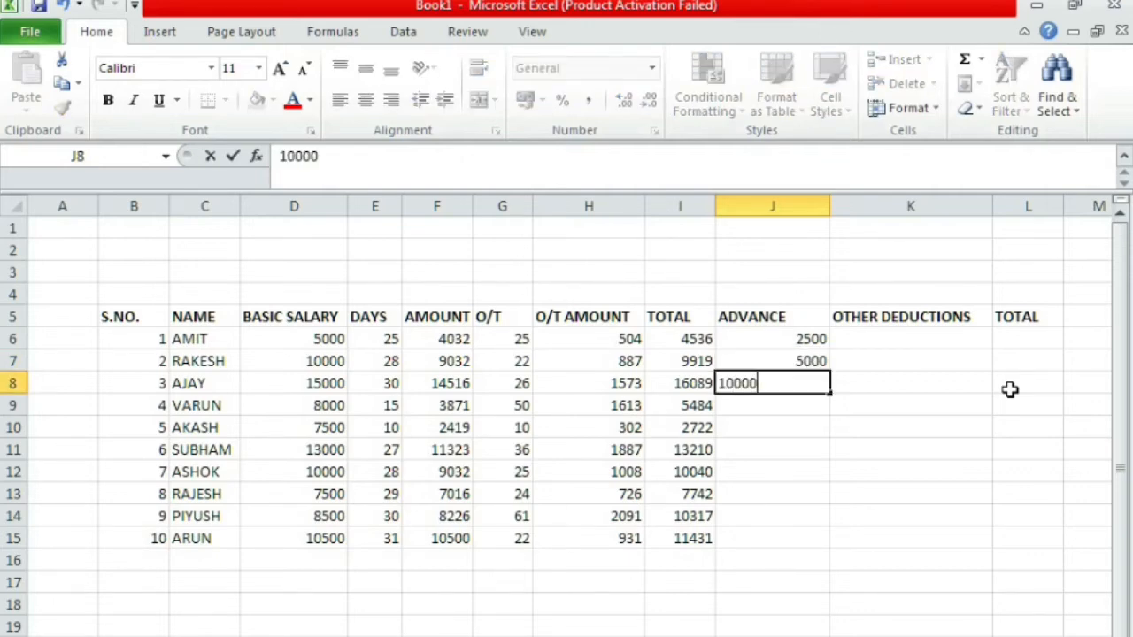
{"action": "key", "text": "Return"}
{"action": "type", "text": "3000"}
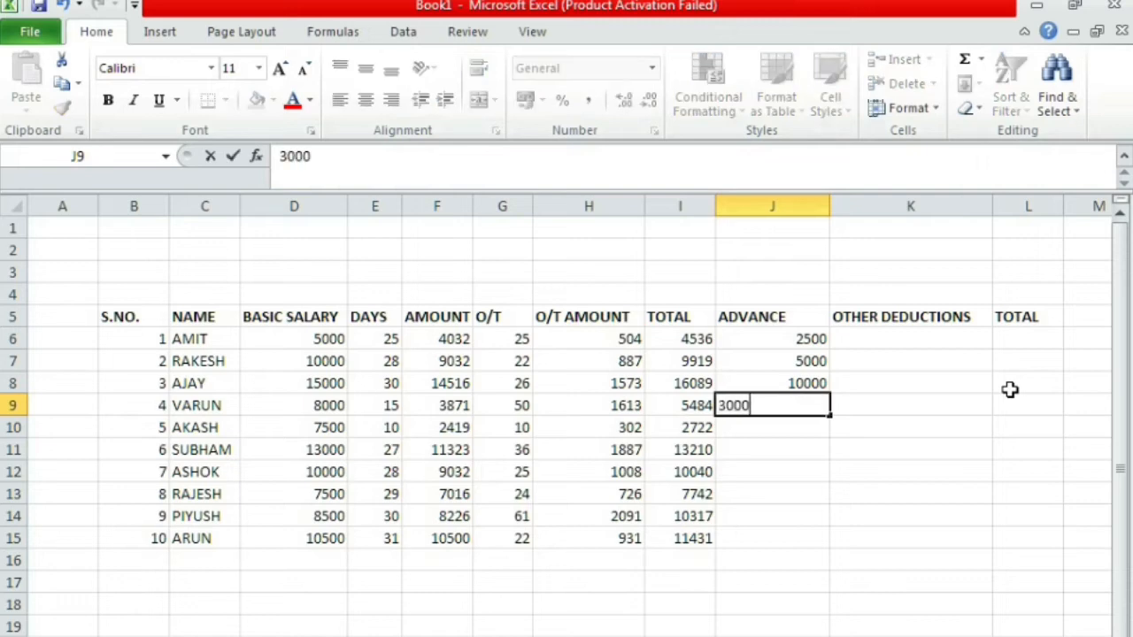
{"action": "key", "text": "Return"}
{"action": "type", "text": "1500"}
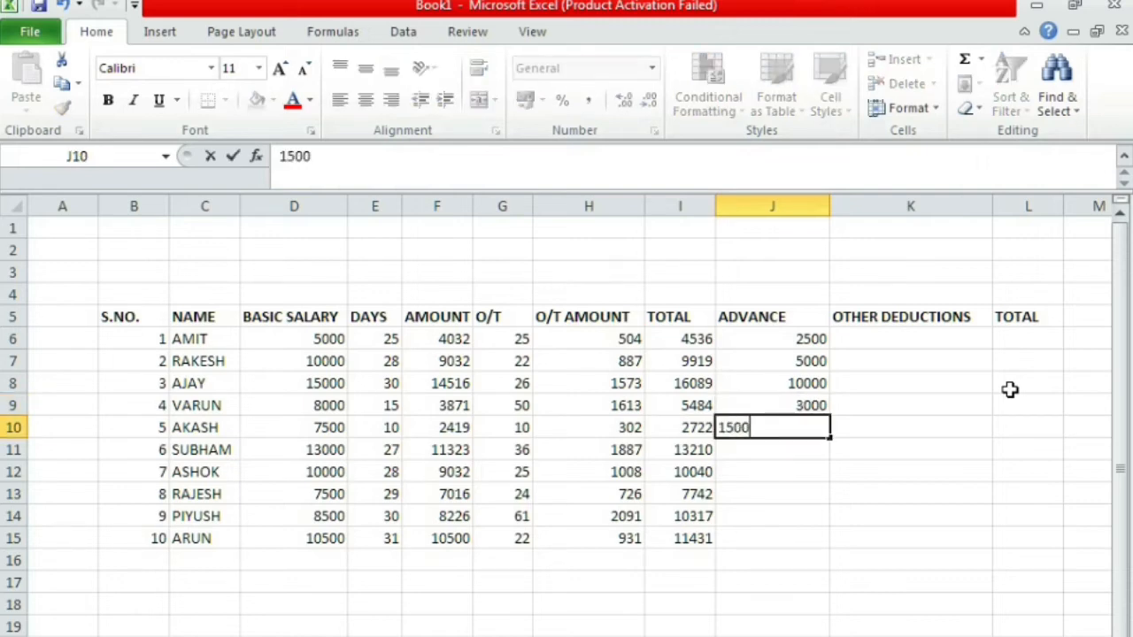
{"action": "key", "text": "Return"}
{"action": "type", "text": "8500"}
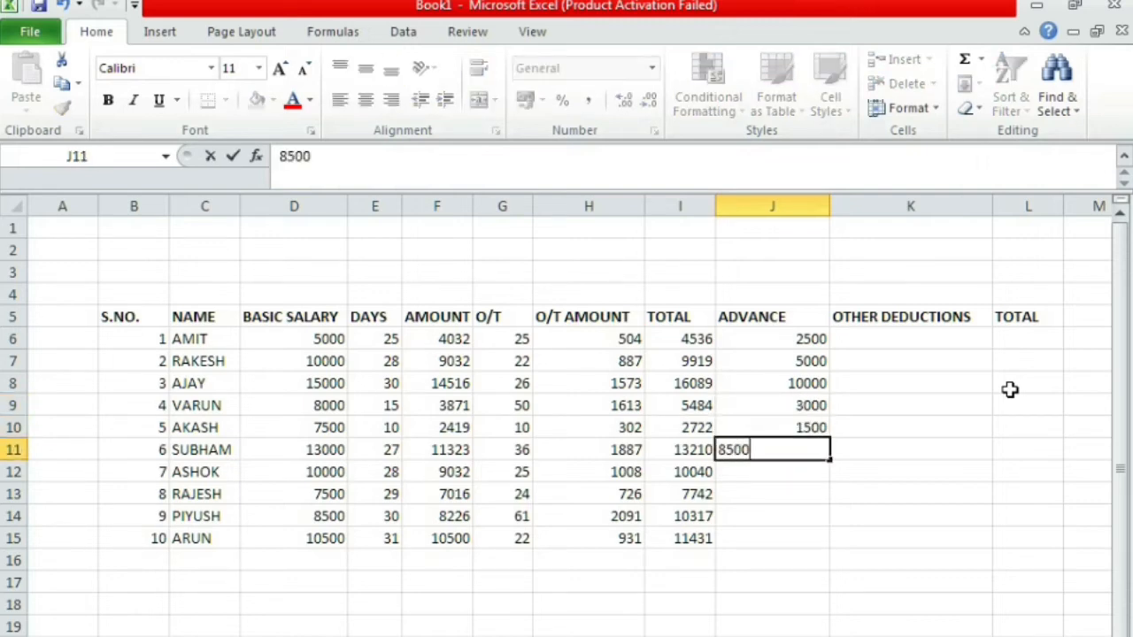
{"action": "key", "text": "Return"}
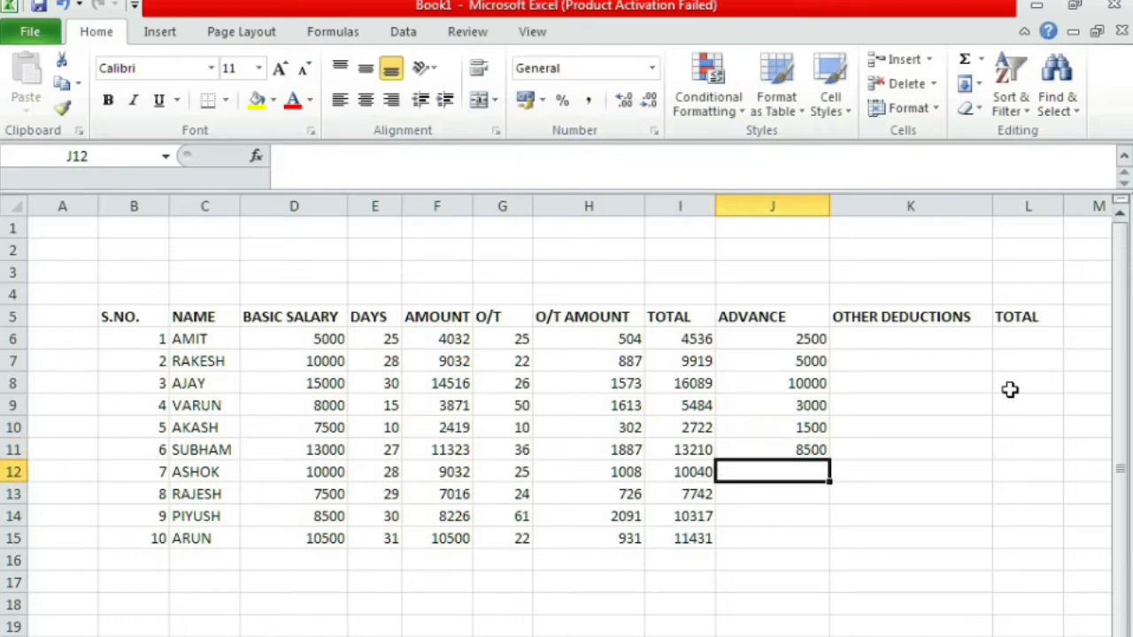
Enter the advance values 6500, 5000, 4500 and 4000 in cells J12 to J15 and slightly narrow column J
{"action": "type", "text": "6500"}
{"action": "key", "text": "Return"}
{"action": "type", "text": "500"}
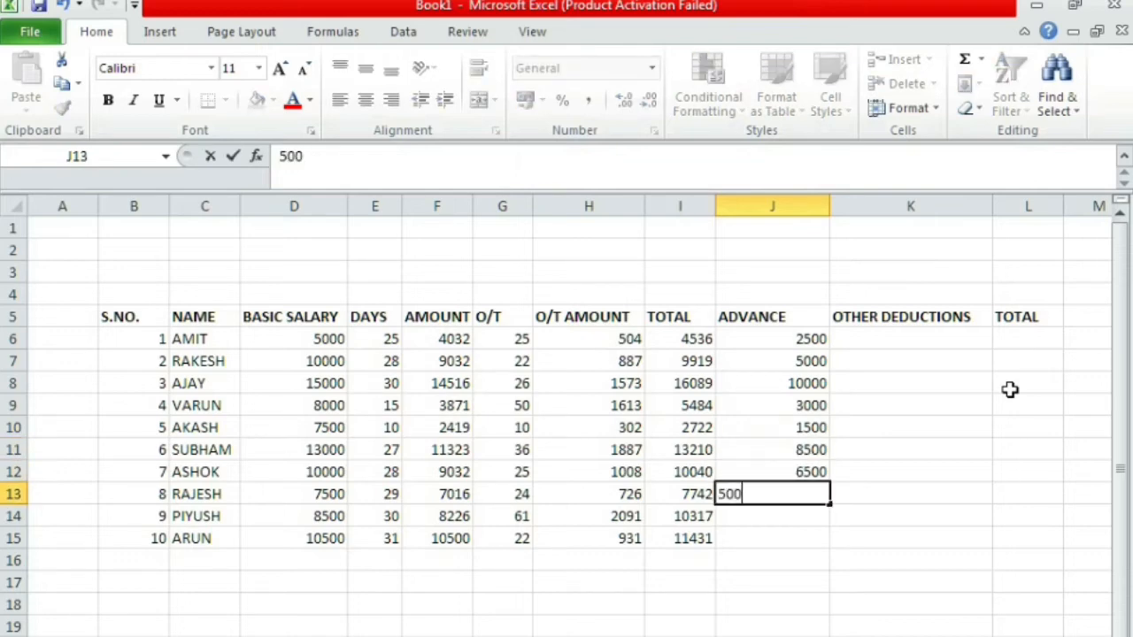
{"action": "type", "text": "0"}
{"action": "key", "text": "Return"}
{"action": "type", "text": "4500"}
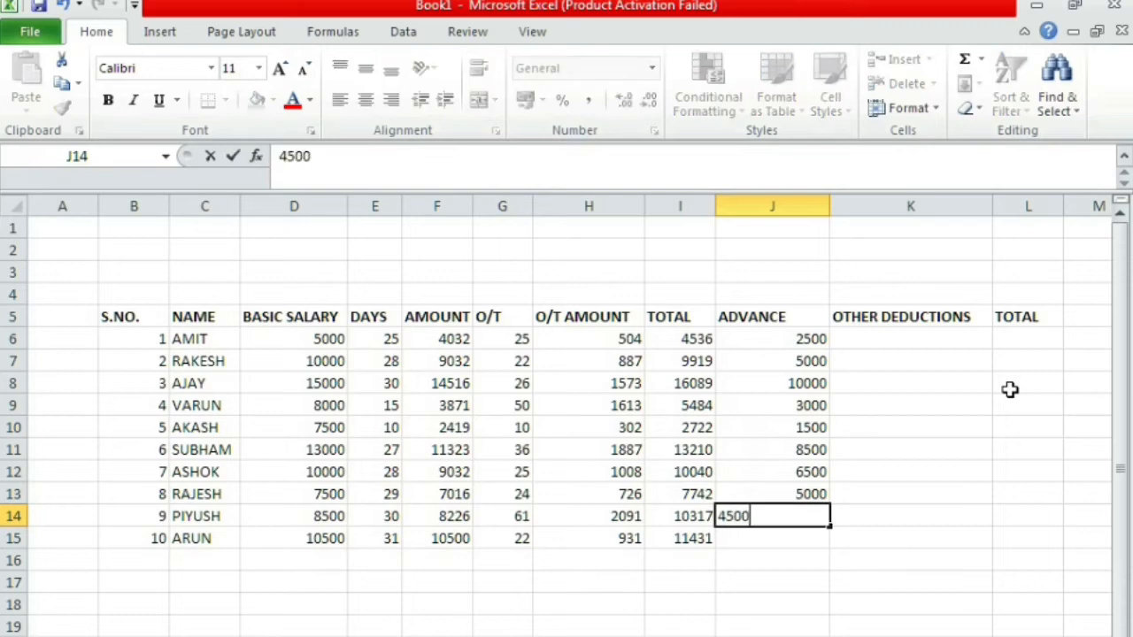
{"action": "key", "text": "Return"}
{"action": "type", "text": "4000"}
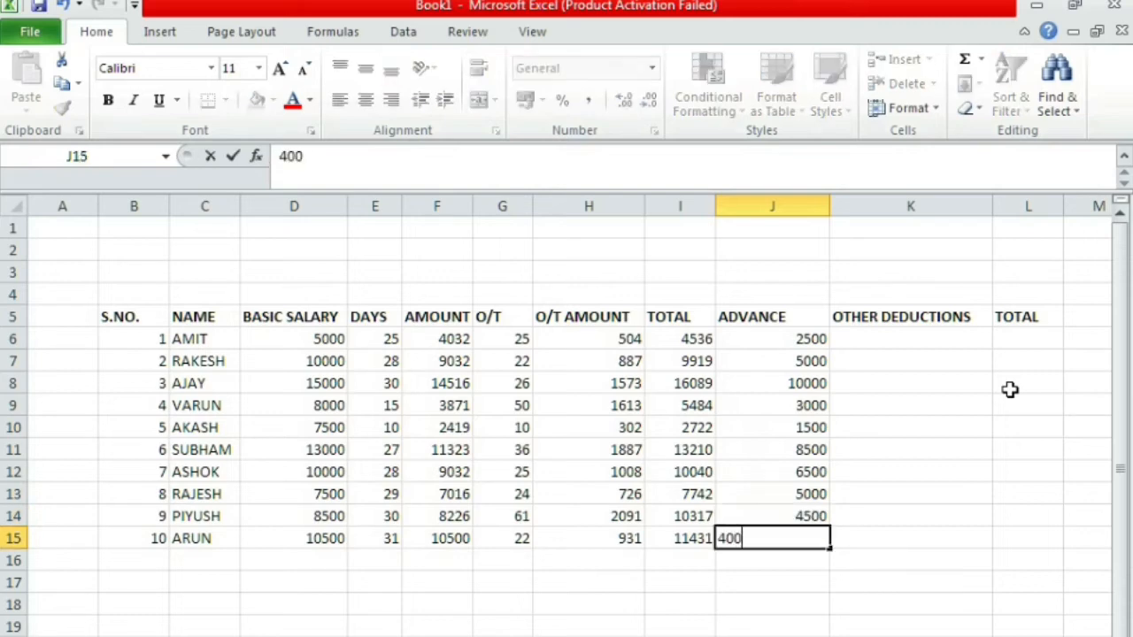
{"action": "key", "text": "Return"}
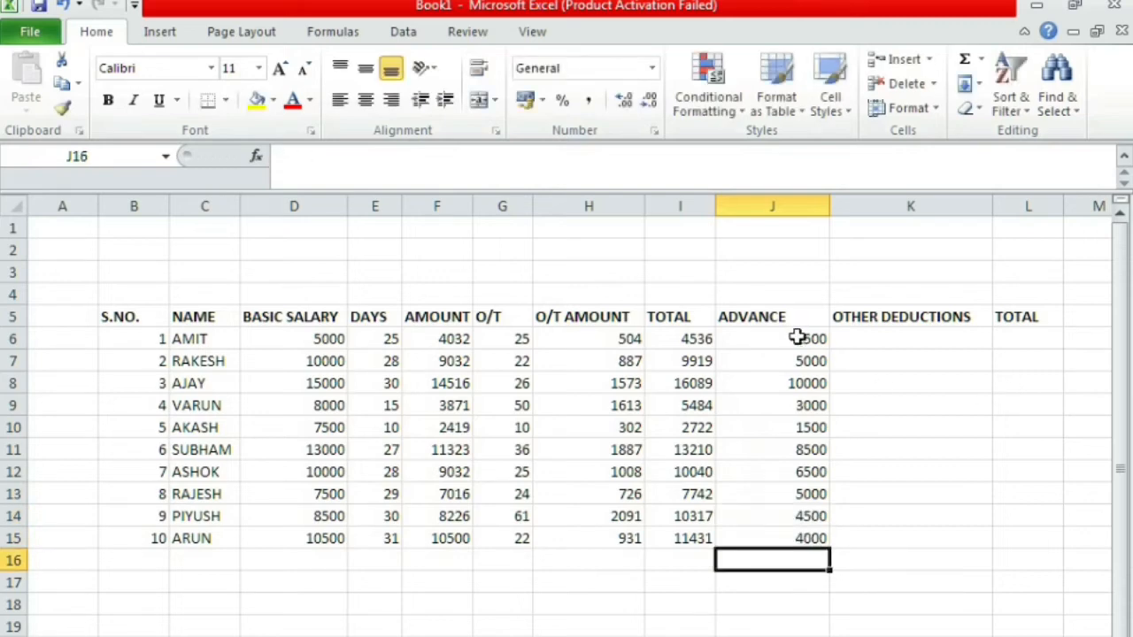
{"action": "left_click_drag", "start_coordinate": [825, 213], "coordinate": [811, 226]}
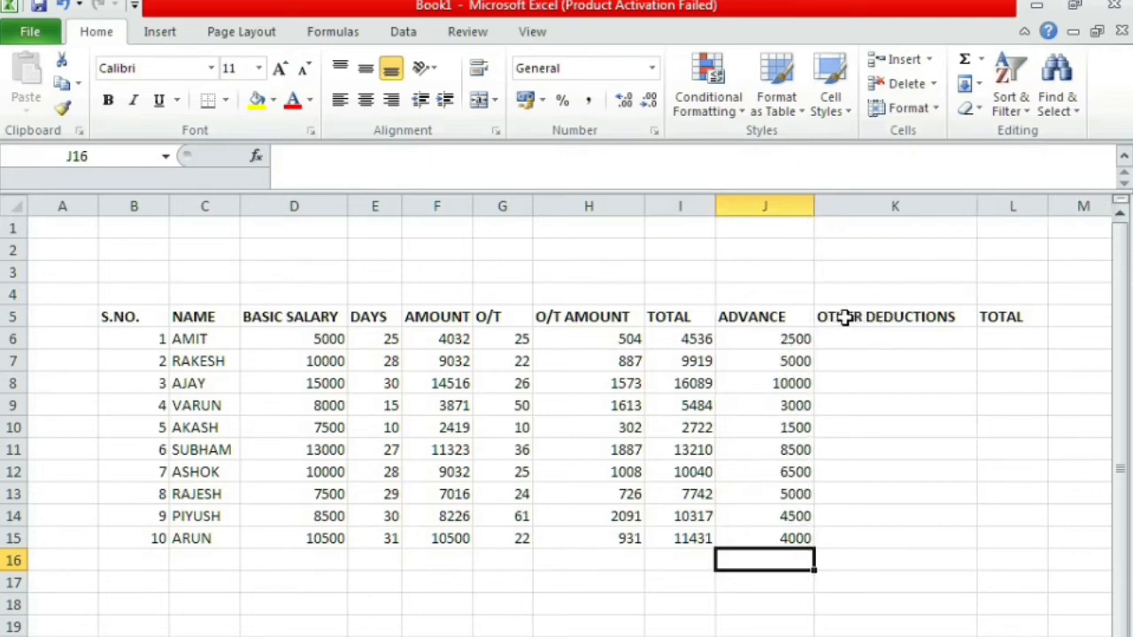
Enter 500 as the other deduction in K6 and slightly narrow column K
{"action": "left_click", "coordinate": [863, 341]}
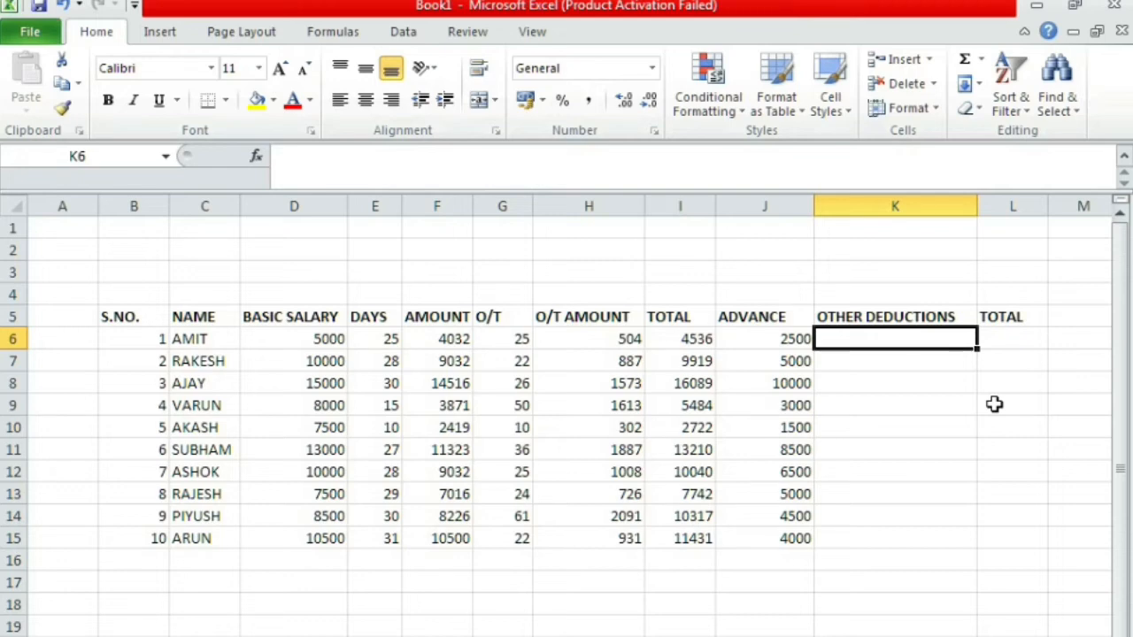
{"action": "type", "text": "500"}
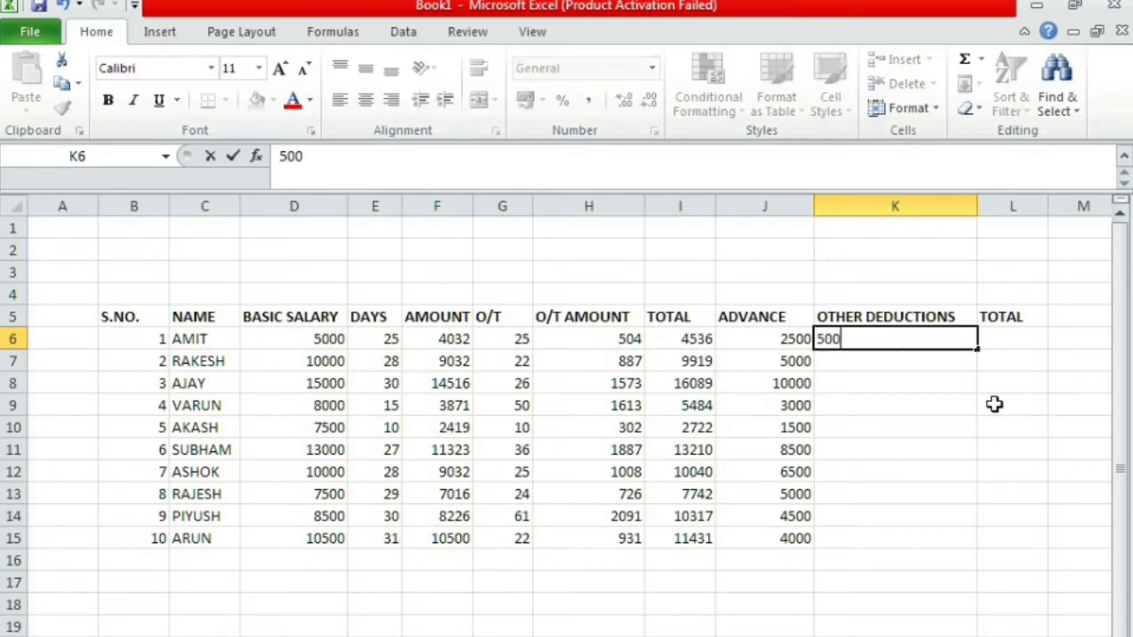
{"action": "key", "text": "Return"}
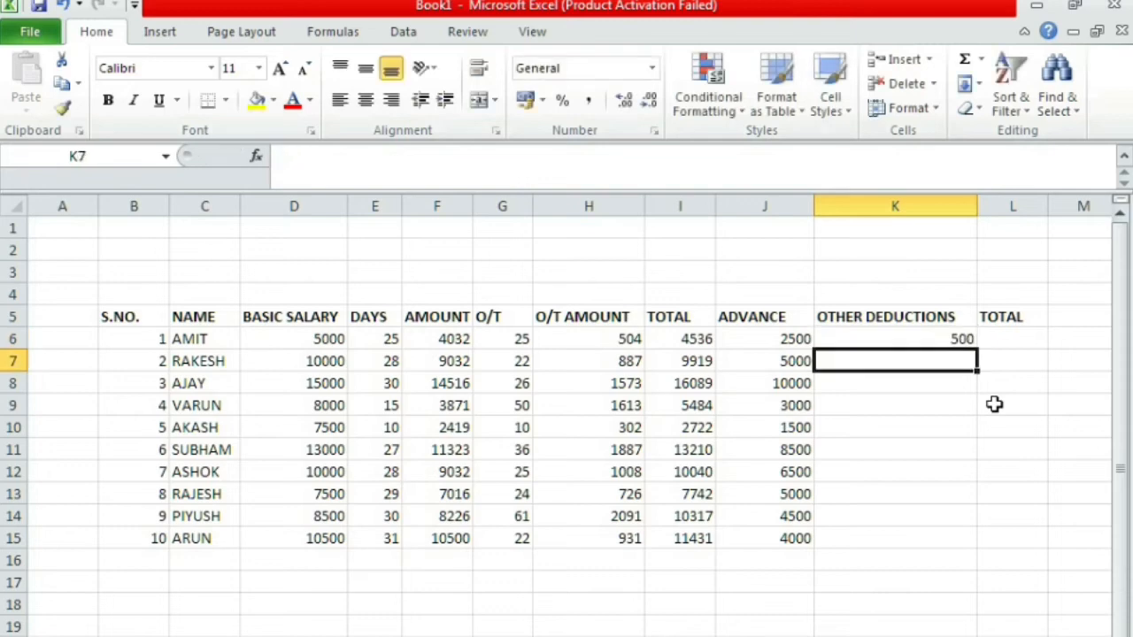
{"action": "left_click", "coordinate": [922, 335]}
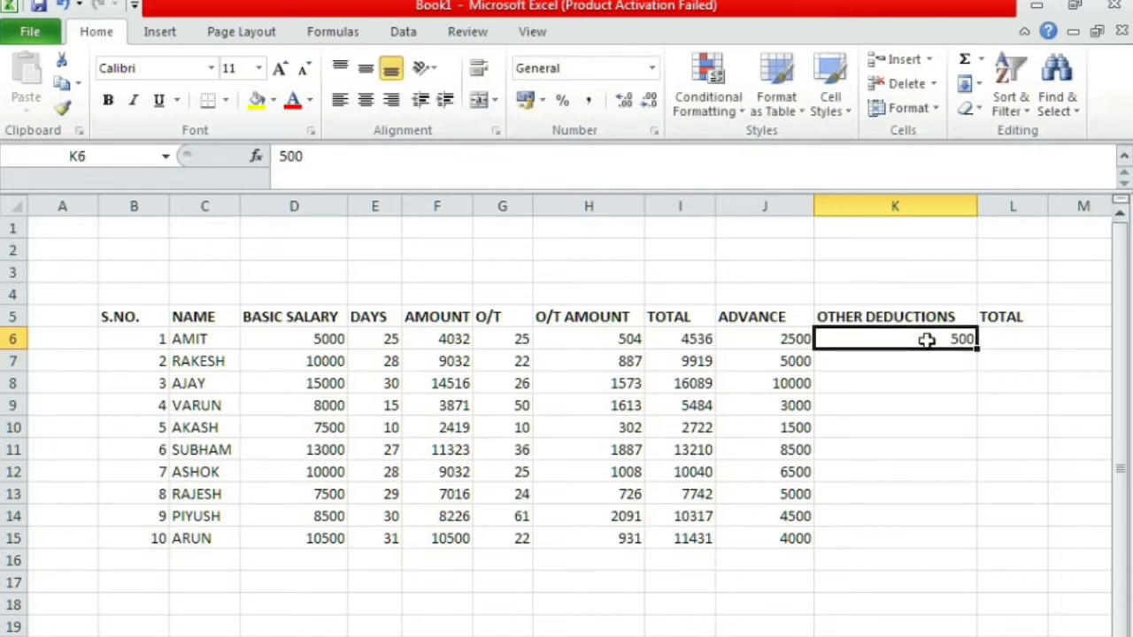
{"action": "left_click_drag", "start_coordinate": [978, 211], "coordinate": [967, 221]}
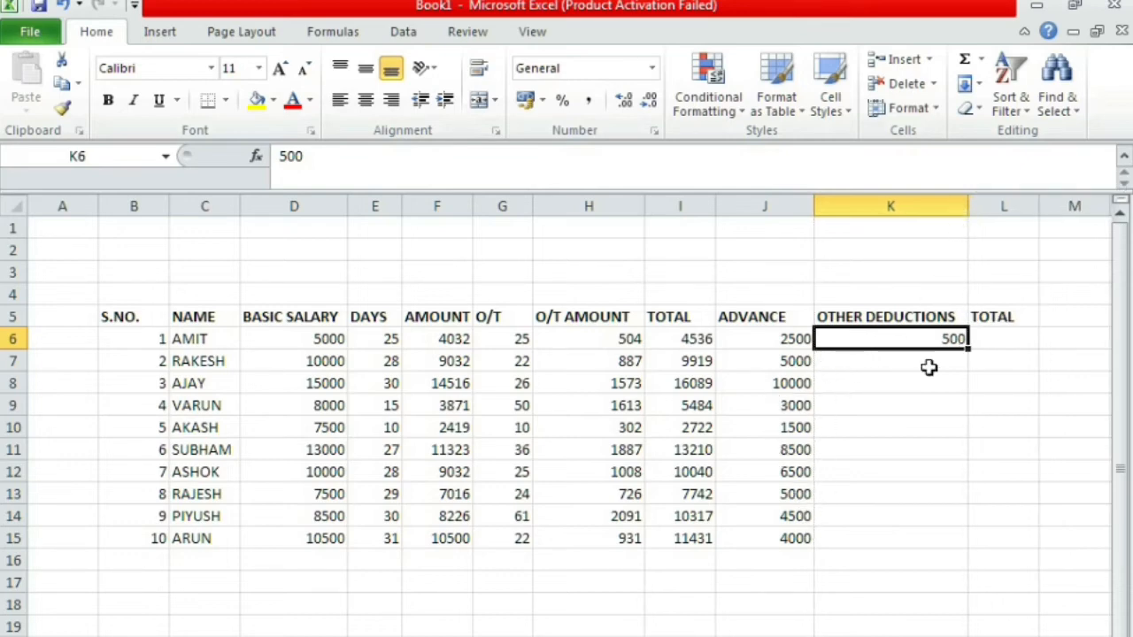
Fill the 500 deduction from K6 down to K15 for the remaining employees
{"action": "left_click", "coordinate": [973, 360]}
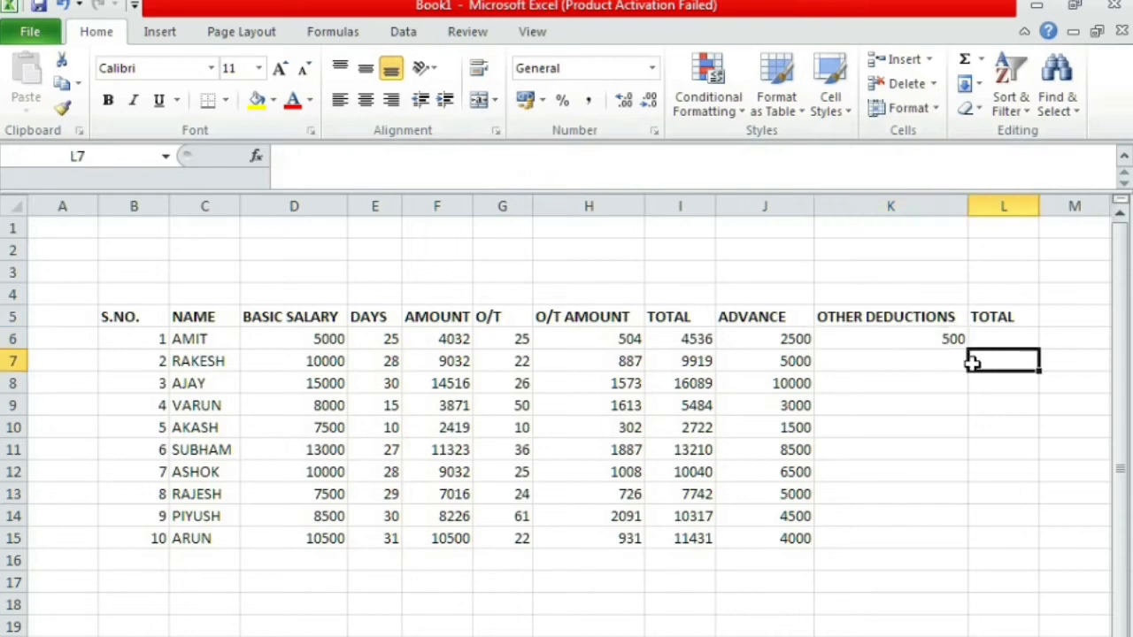
{"action": "left_click", "coordinate": [930, 338]}
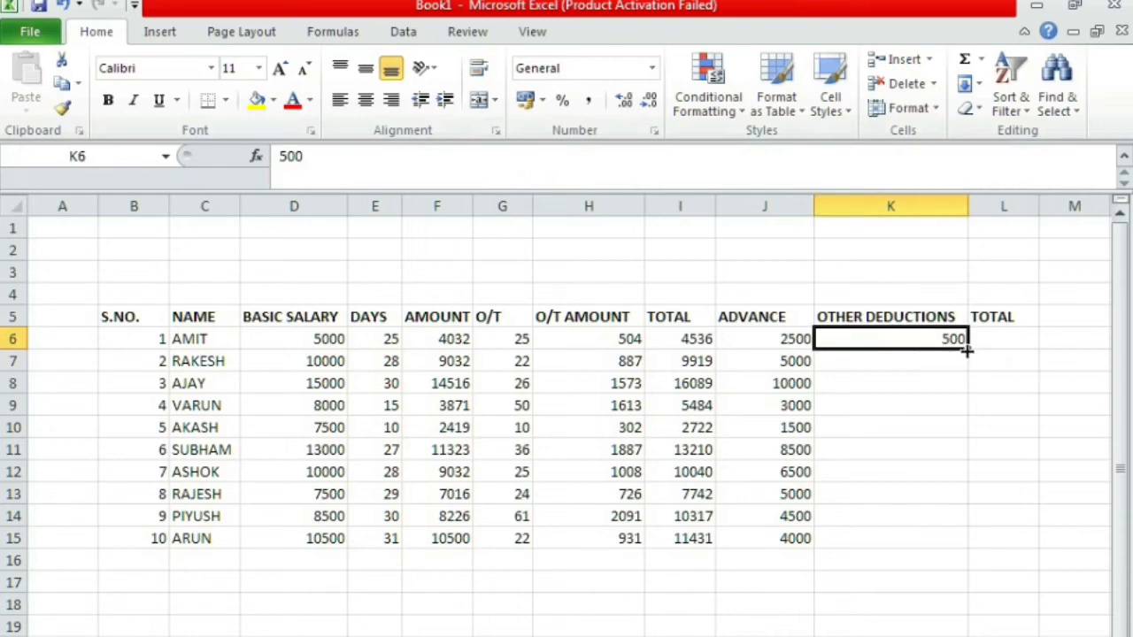
{"action": "left_click_drag", "start_coordinate": [967, 349], "coordinate": [931, 545]}
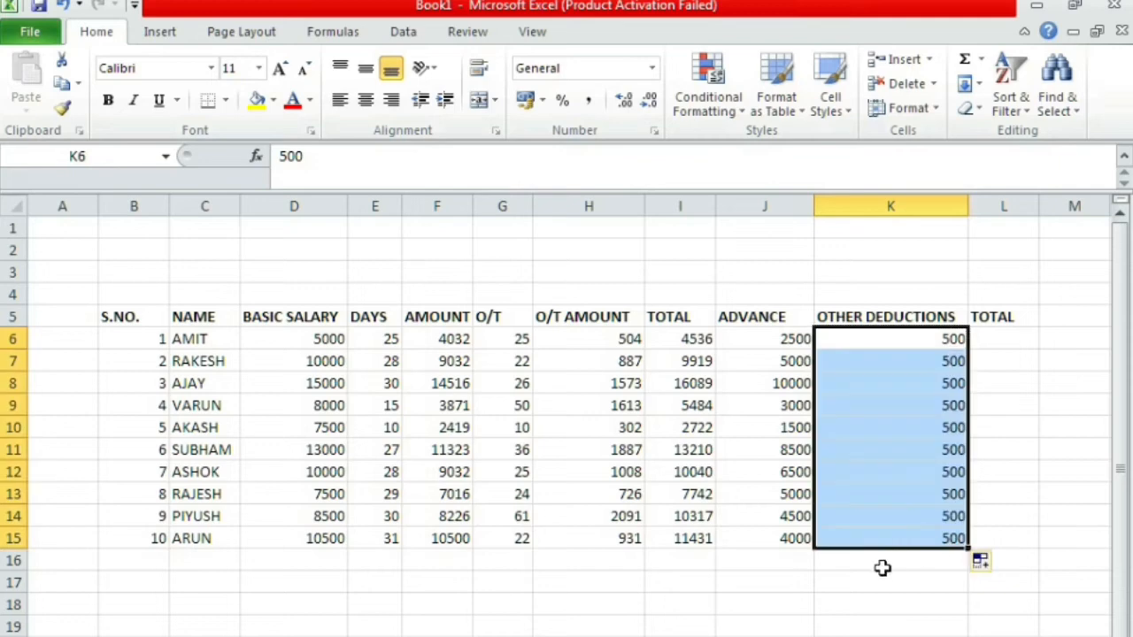
{"action": "left_click", "coordinate": [883, 567]}
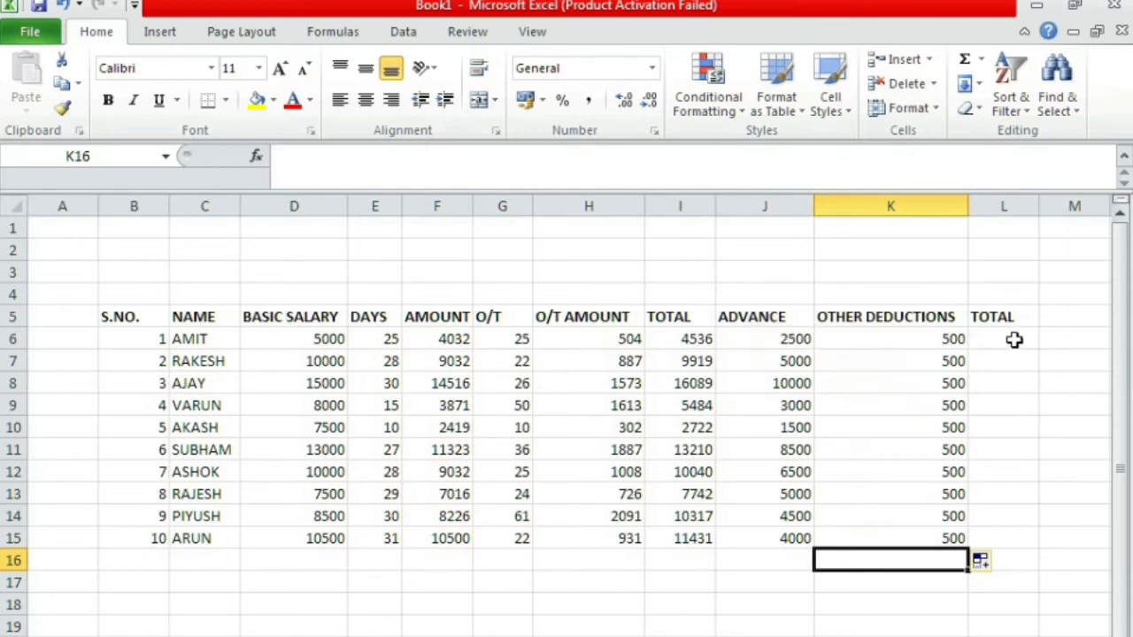
Calculate the final total in L6 by subtracting advance and other deductions with the formula =I6-J6-K6
{"action": "left_click", "coordinate": [1015, 339]}
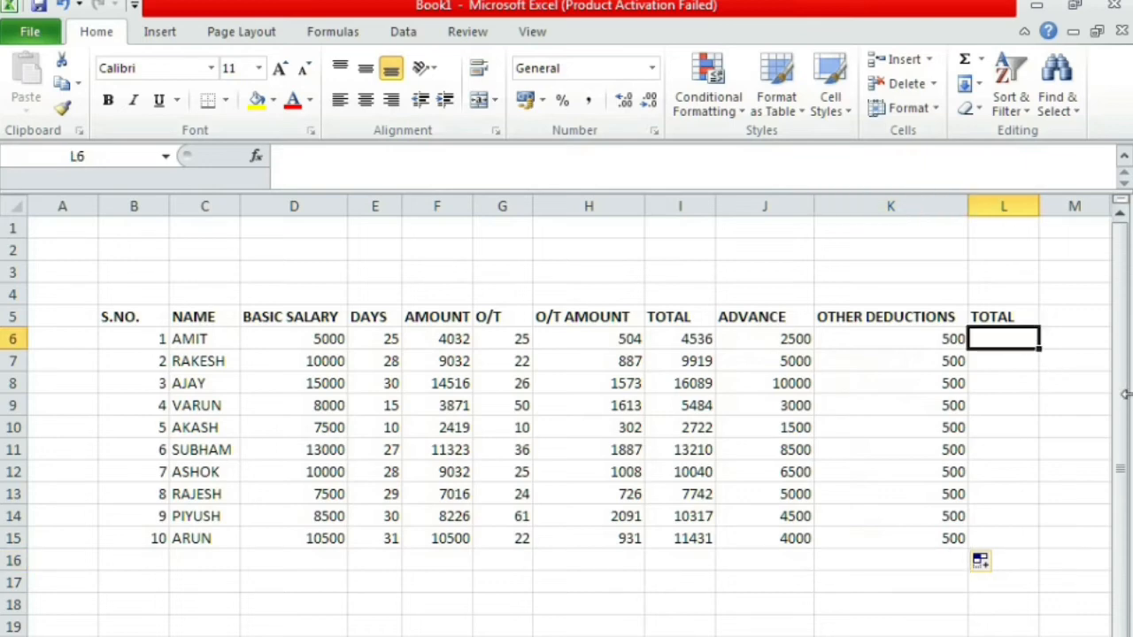
{"action": "type", "text": "="}
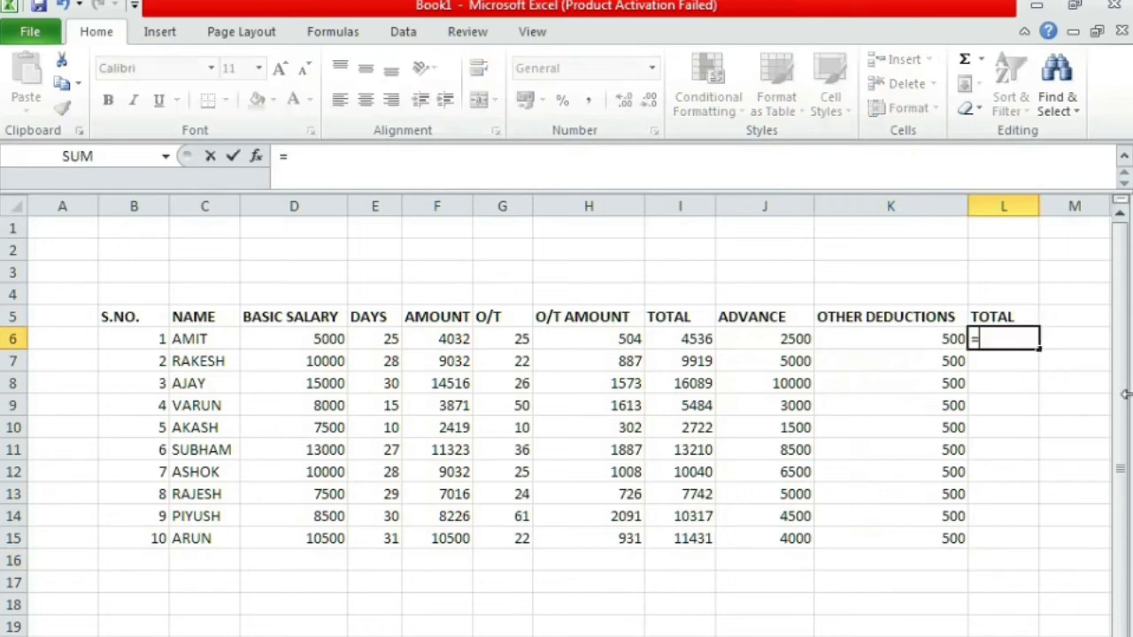
{"action": "left_click", "coordinate": [666, 343]}
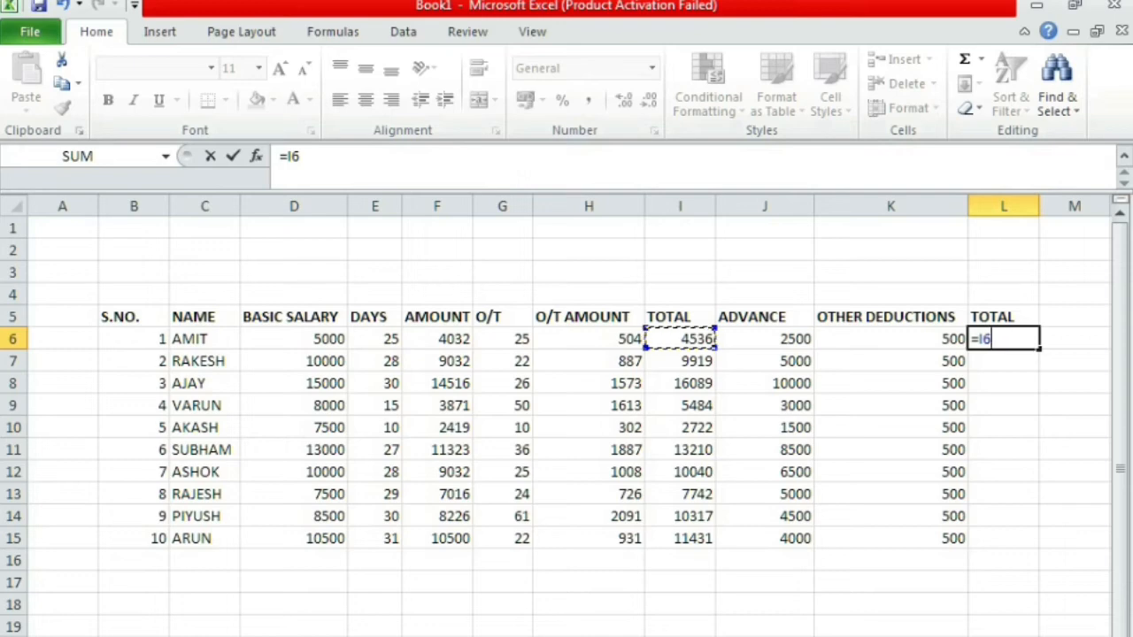
{"action": "type", "text": "-"}
{"action": "left_click", "coordinate": [790, 338]}
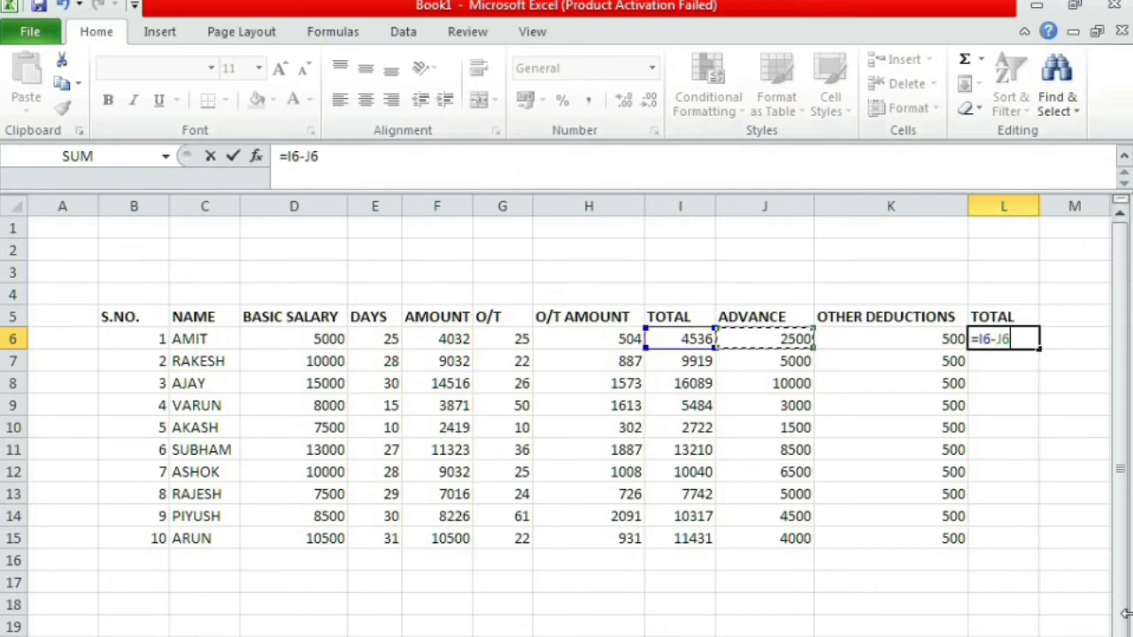
{"action": "type", "text": "-"}
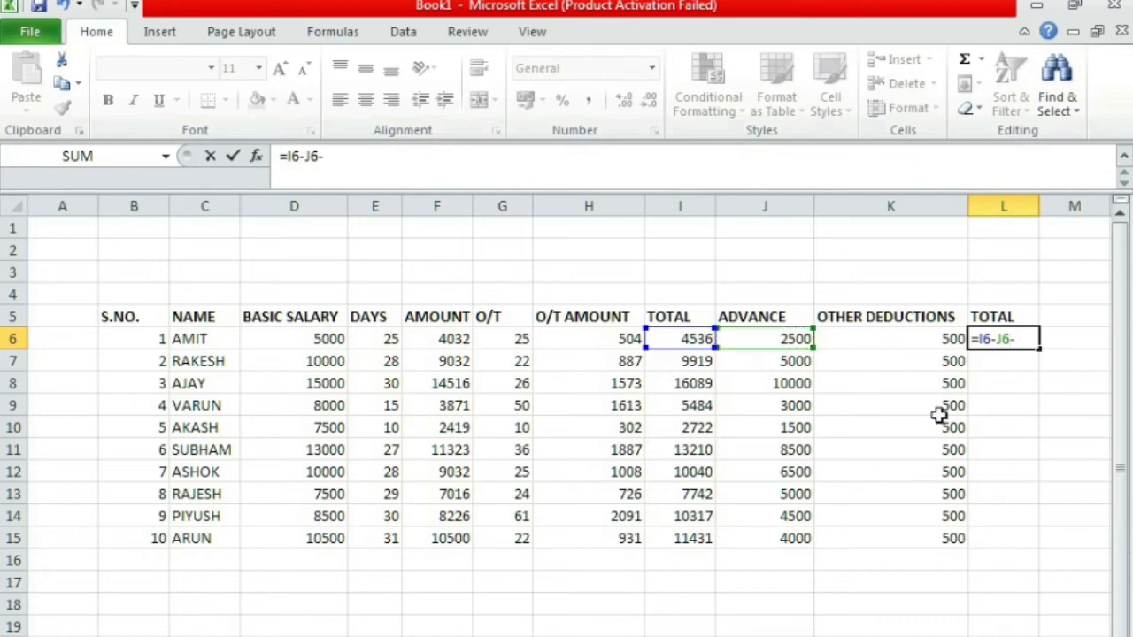
{"action": "left_click", "coordinate": [941, 338]}
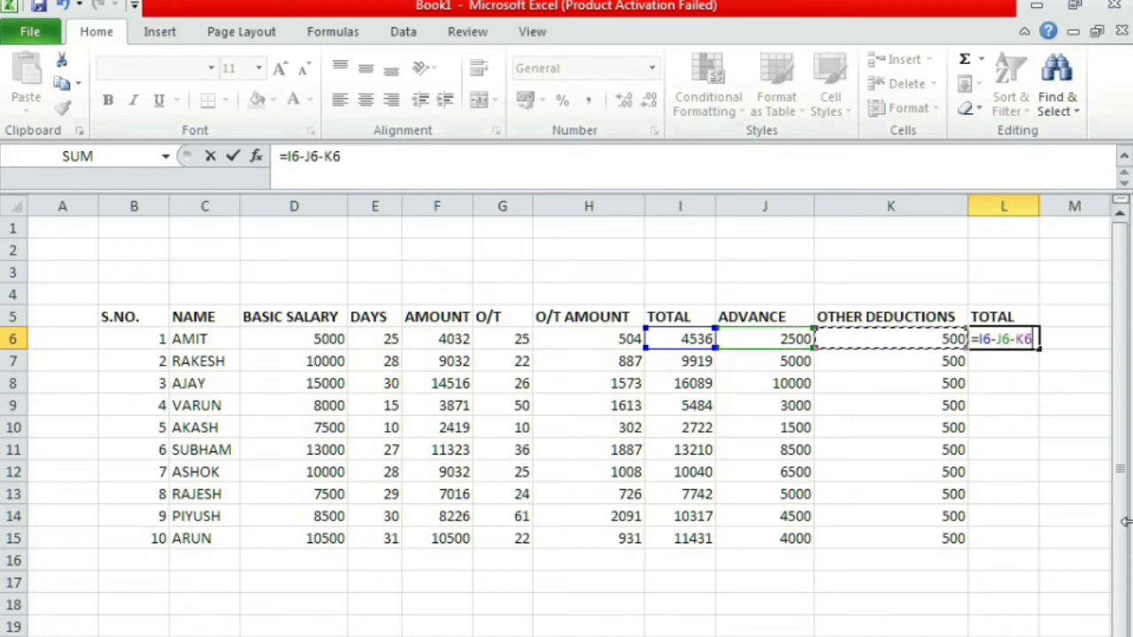
{"action": "key", "text": "Return"}
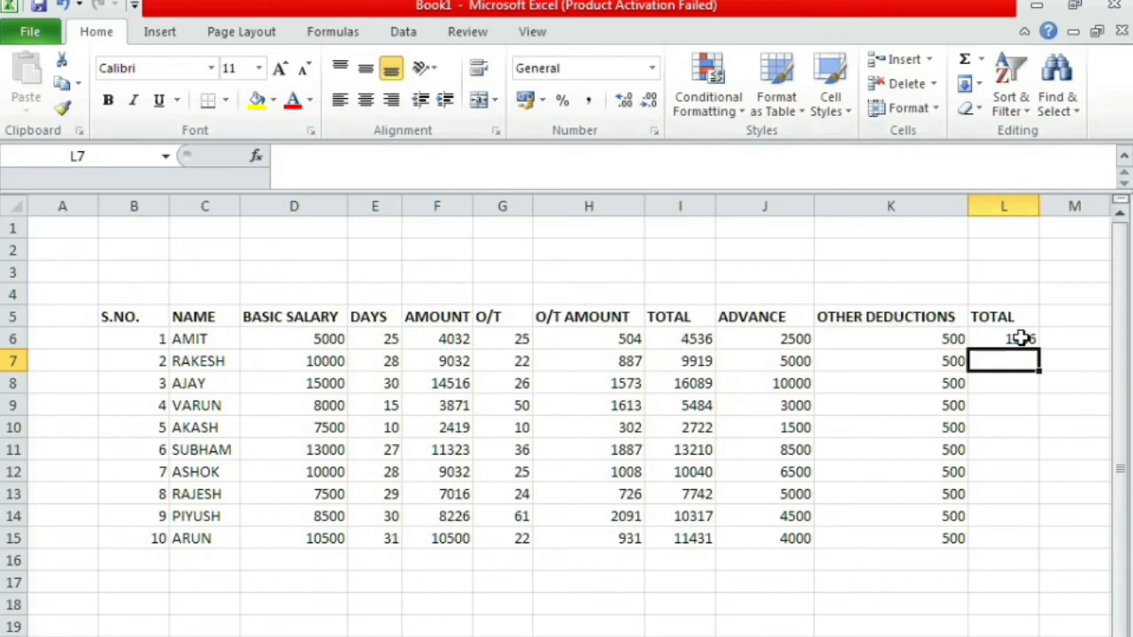
Fill the final total formula from L6 down to L15 for the remaining employees
{"action": "left_click", "coordinate": [1034, 427]}
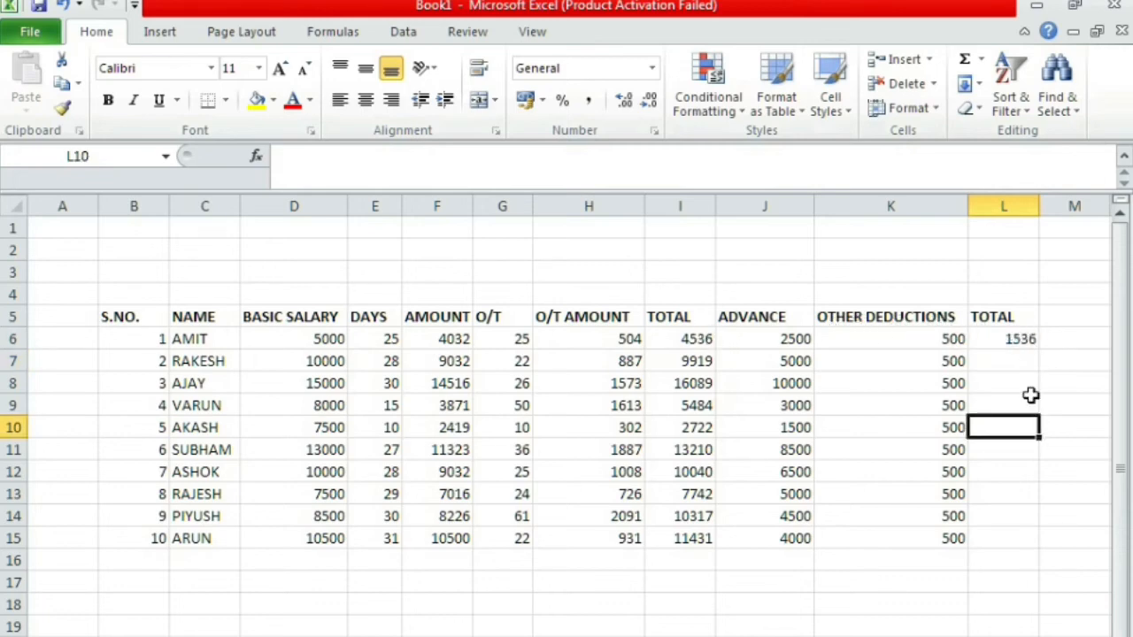
{"action": "left_click", "coordinate": [1022, 338]}
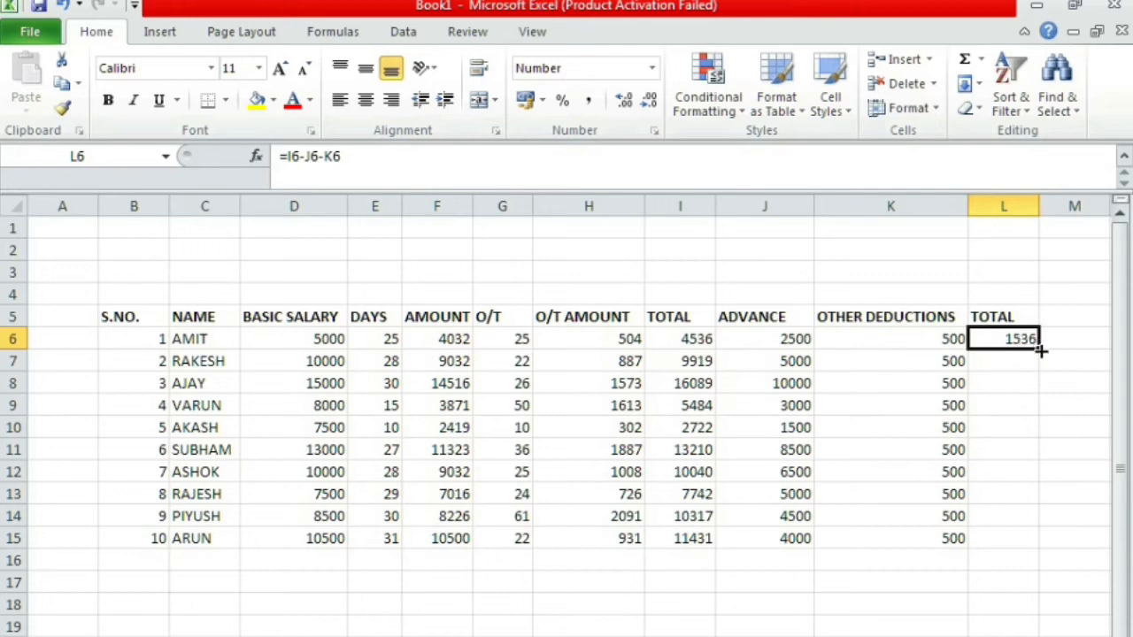
{"action": "left_click_drag", "start_coordinate": [1040, 352], "coordinate": [1032, 544]}
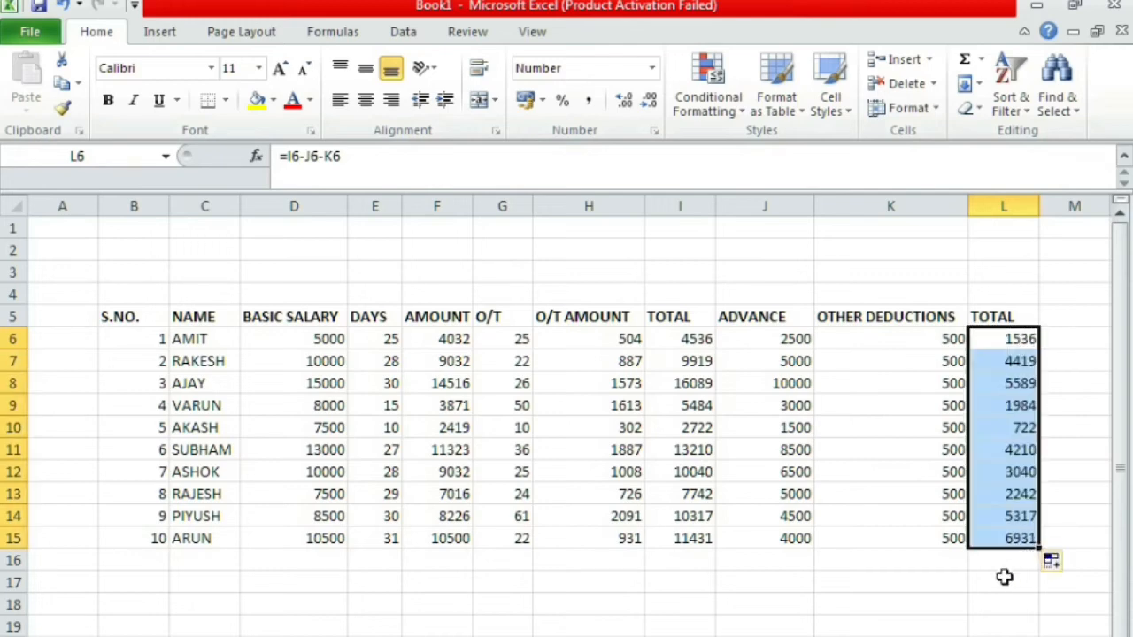
{"action": "left_click", "coordinate": [1003, 579]}
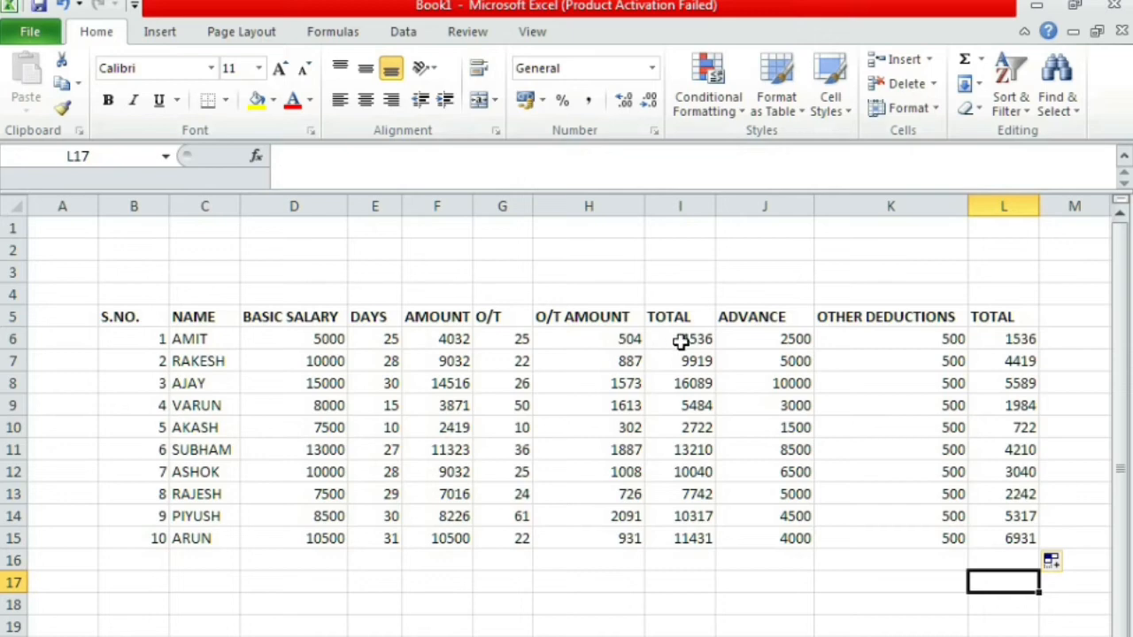
Sum the total, advance, other deductions and final total columns I6:L15 into row 16 with AutoSum
{"action": "left_click_drag", "start_coordinate": [679, 341], "coordinate": [999, 527]}
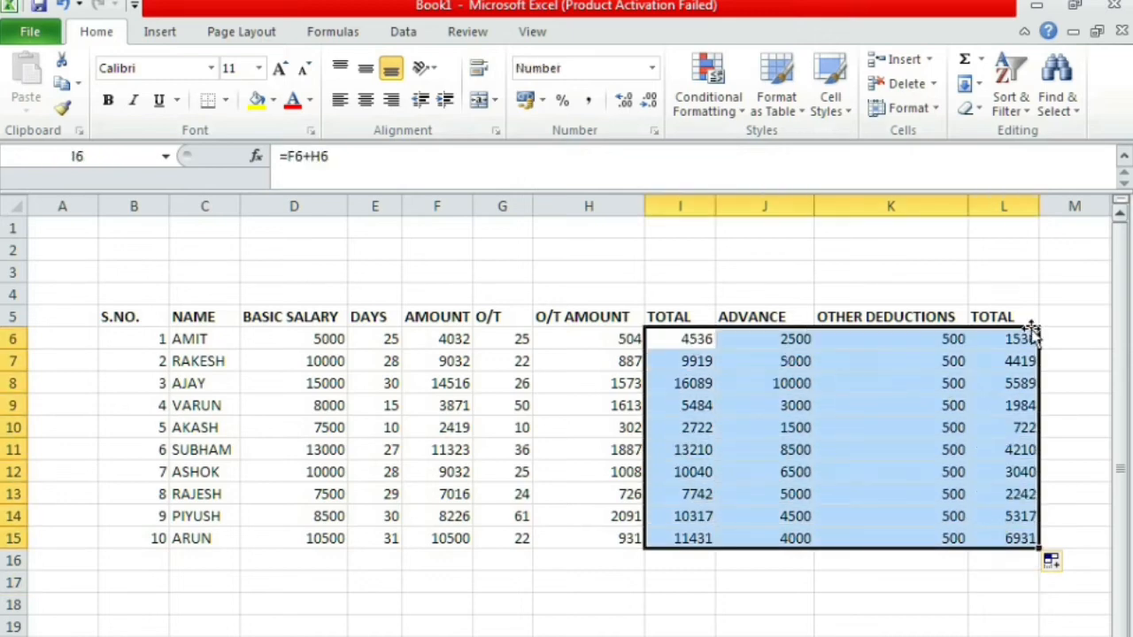
{"action": "left_click", "coordinate": [965, 63]}
{"action": "left_click", "coordinate": [729, 580]}
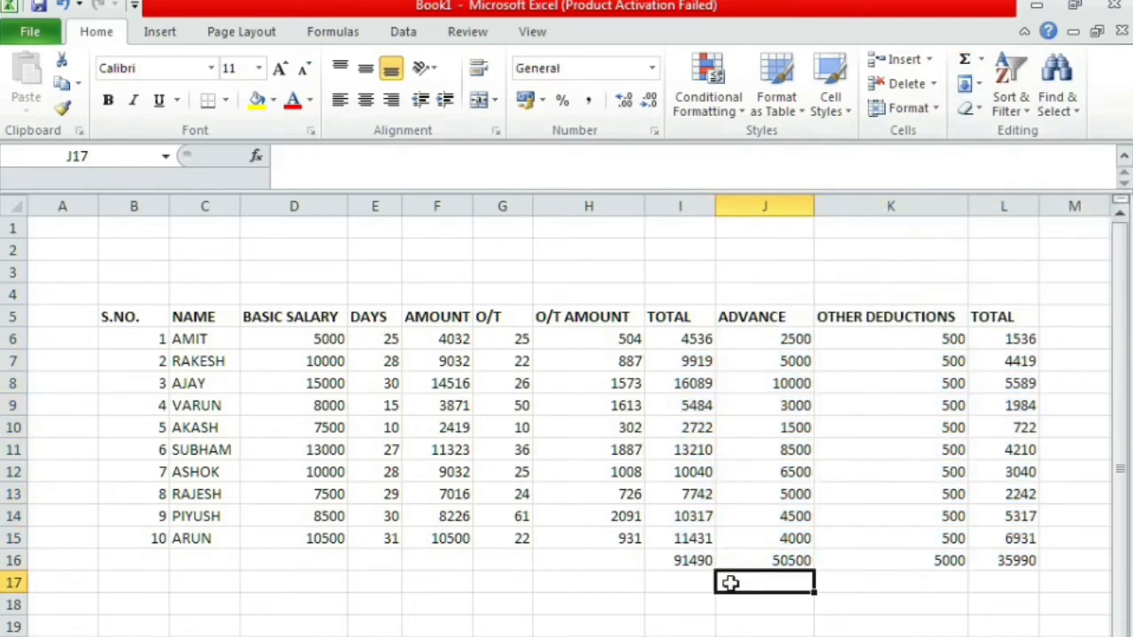
{"action": "left_click_drag", "start_coordinate": [678, 563], "coordinate": [986, 561]}
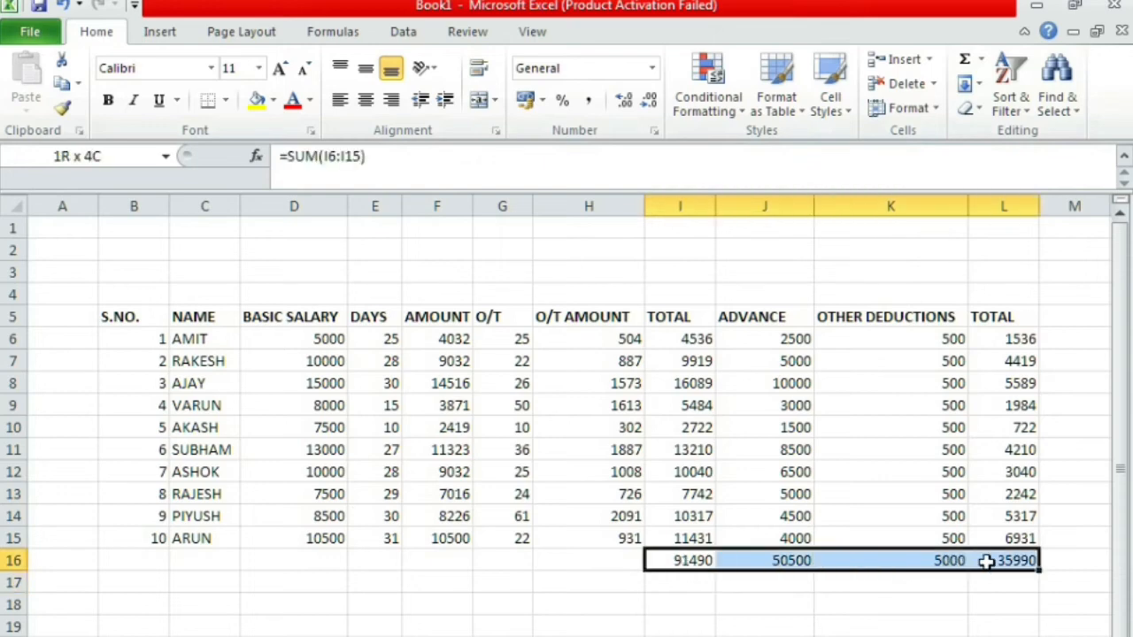
Label the sums row TOTAL in H16 and make H16:L16 bold
{"action": "left_click", "coordinate": [588, 561]}
{"action": "type", "text": "TOTAL"}
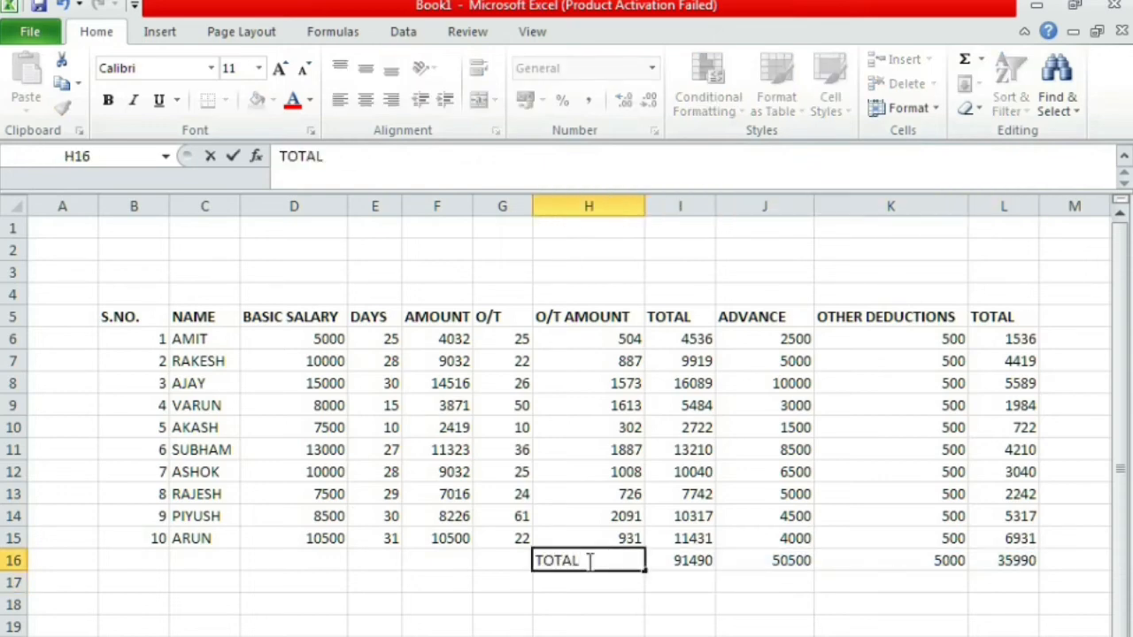
{"action": "key", "text": "Return"}
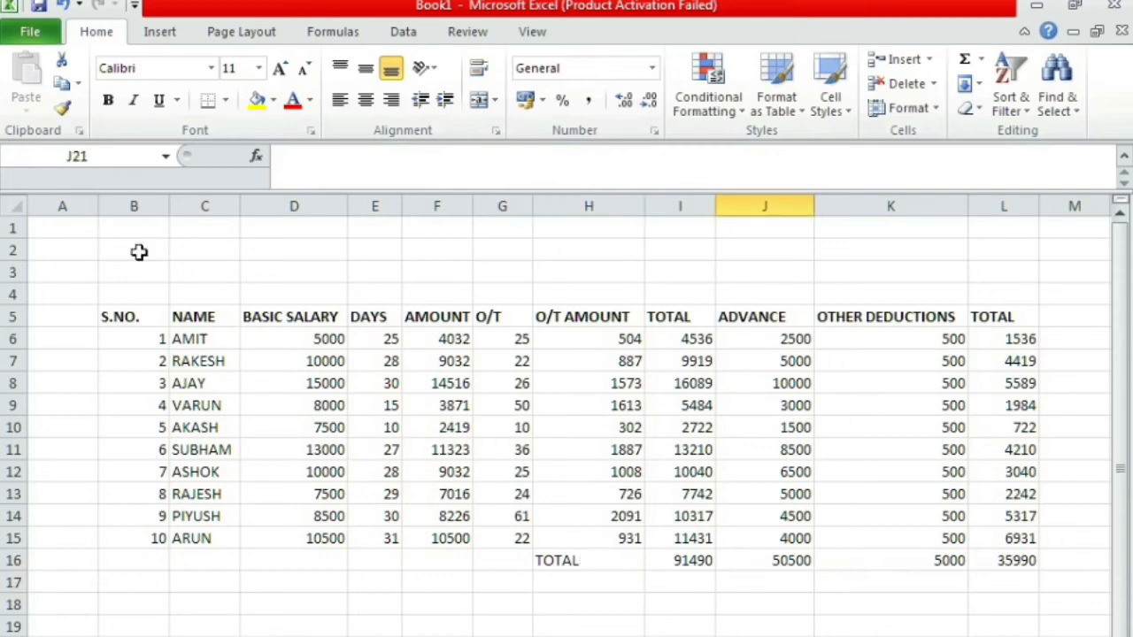
{"action": "left_click", "coordinate": [615, 627]}
{"action": "left_click_drag", "start_coordinate": [547, 561], "coordinate": [1027, 560]}
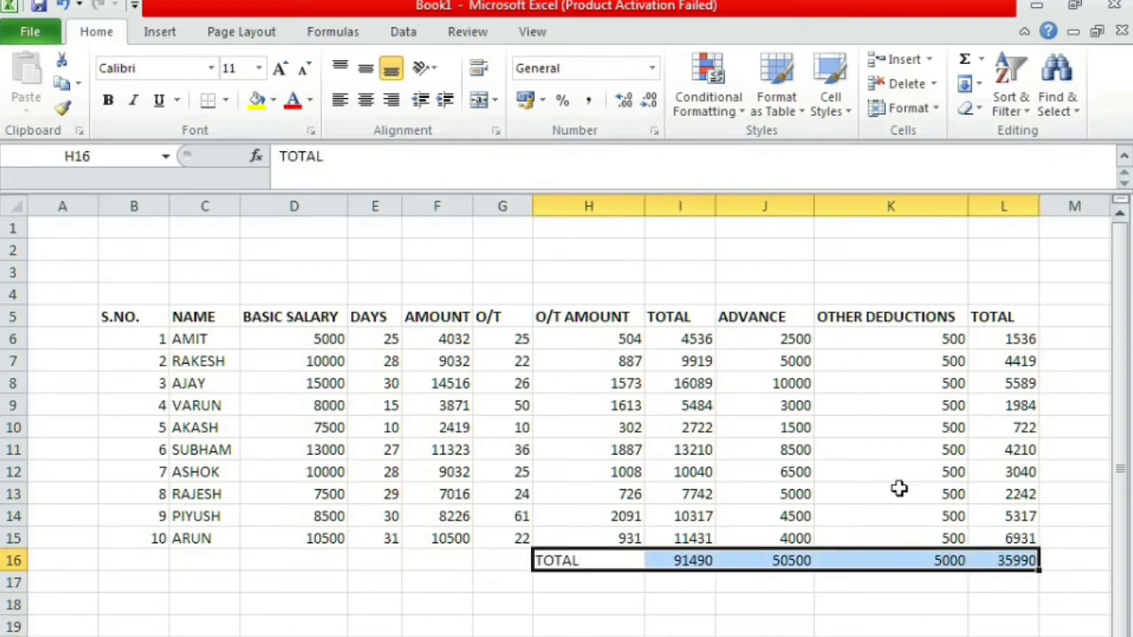
{"action": "left_click", "coordinate": [107, 100]}
{"action": "left_click", "coordinate": [584, 626]}
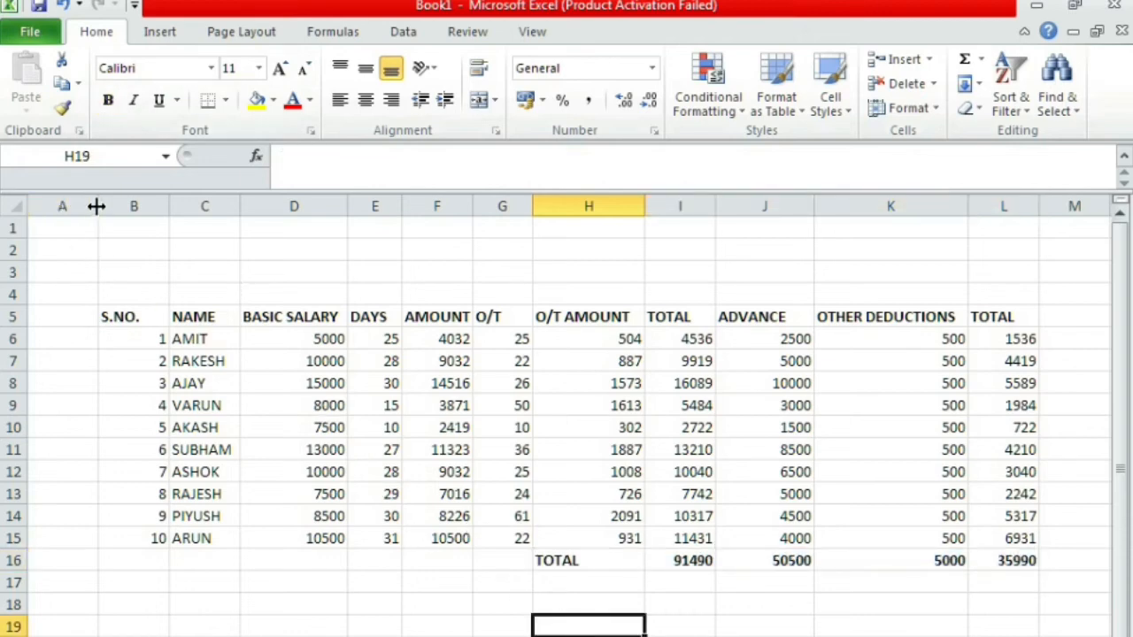
Narrow column A to a thin margin and draw an outline border around the salary table B5:L16
{"action": "left_click_drag", "start_coordinate": [97, 206], "coordinate": [36, 225]}
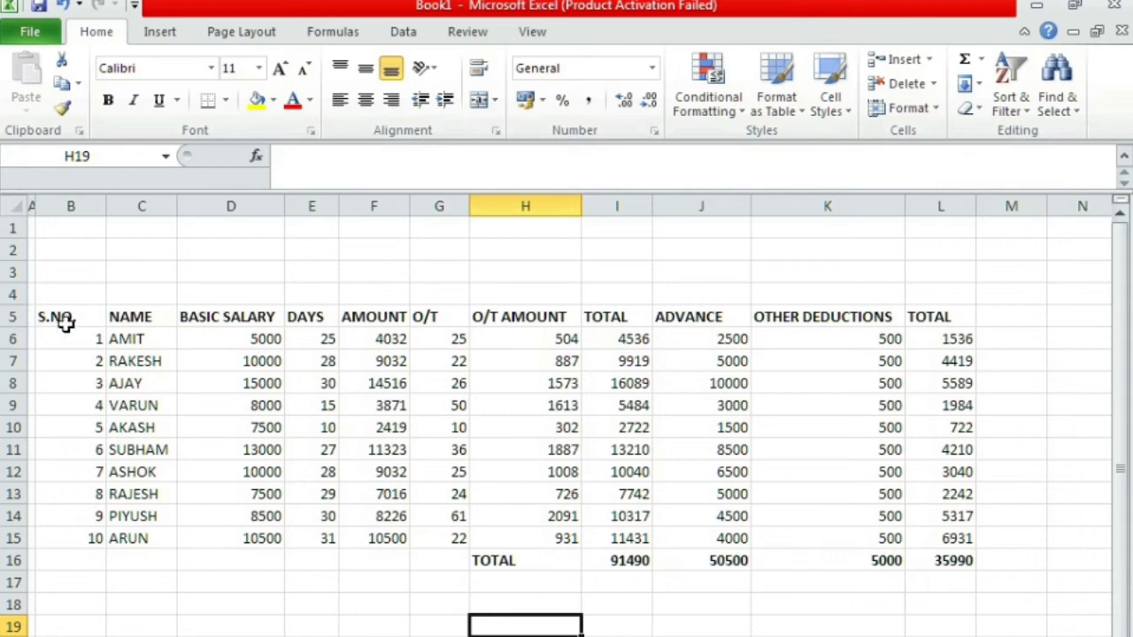
{"action": "left_click", "coordinate": [226, 100]}
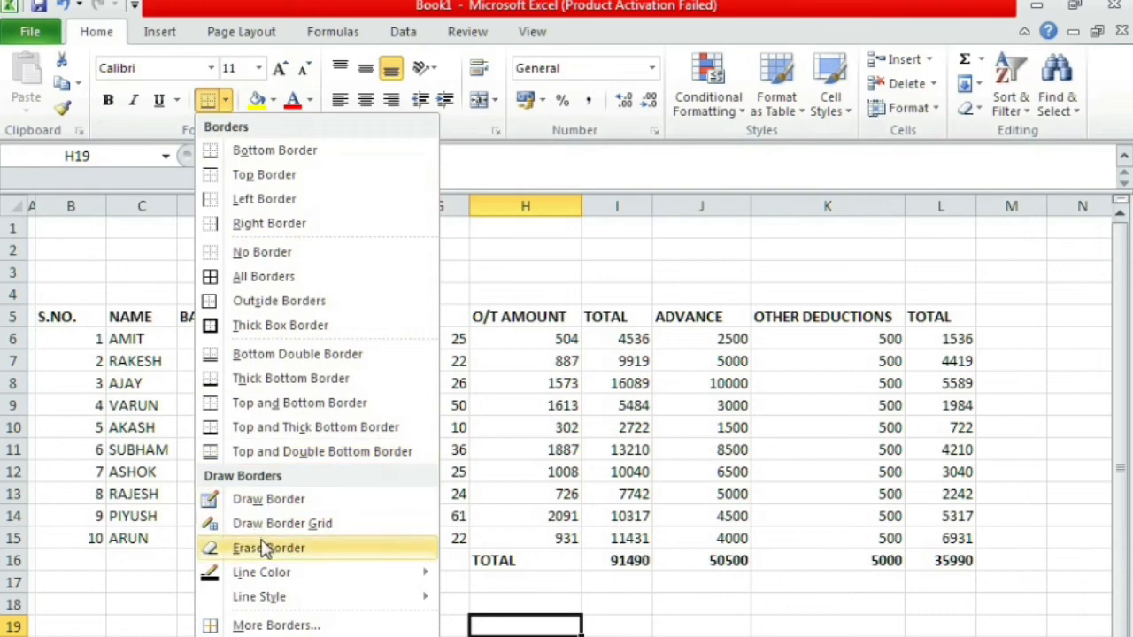
{"action": "left_click", "coordinate": [274, 501]}
{"action": "mouse_move", "coordinate": [38, 306]}
{"action": "left_mouse_down"}
{"action": "mouse_move", "coordinate": [167, 379]}
{"action": "mouse_move", "coordinate": [696, 523]}
{"action": "mouse_move", "coordinate": [883, 529]}
{"action": "mouse_move", "coordinate": [938, 559]}
{"action": "left_mouse_up"}
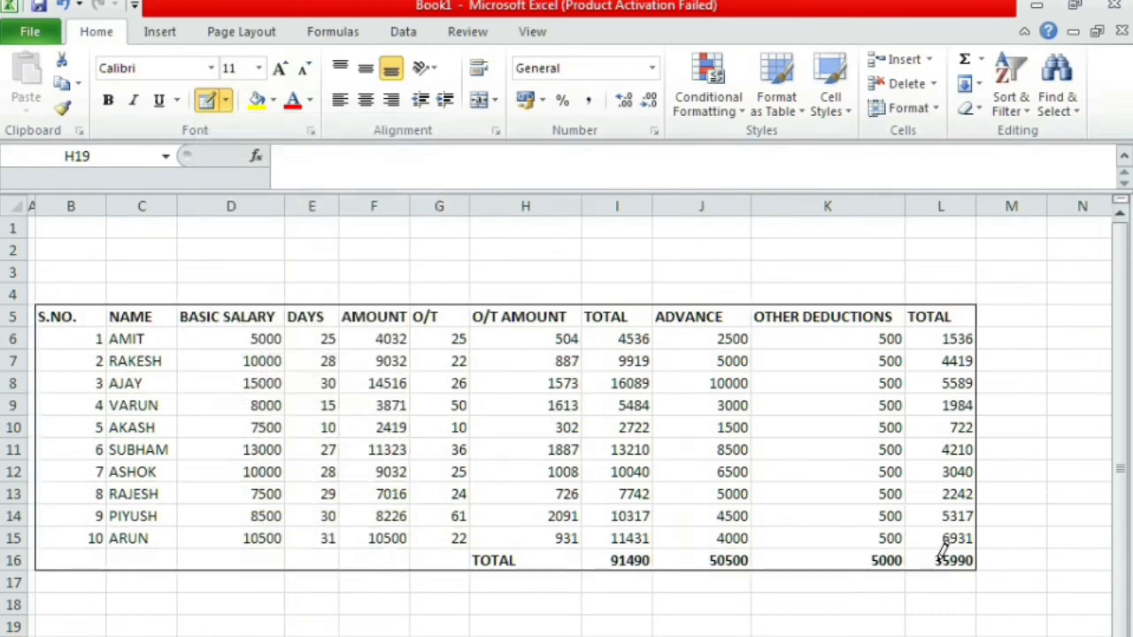
Draw a full border grid over the salary table B5:L16, then leave border drawing mode
{"action": "left_click", "coordinate": [226, 101]}
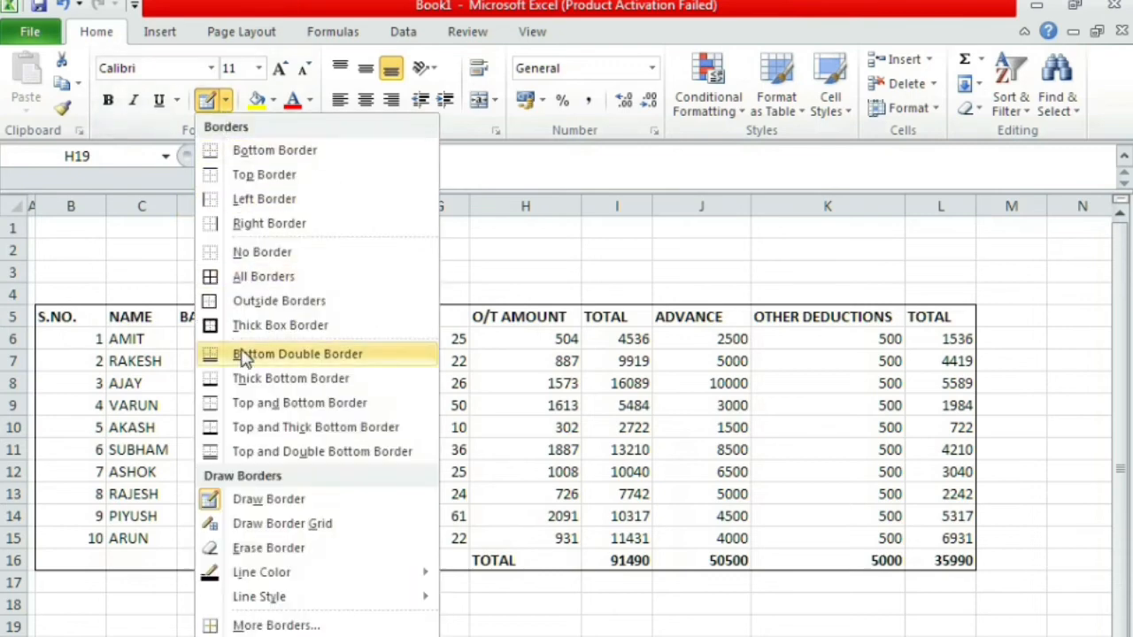
{"action": "left_click", "coordinate": [295, 526]}
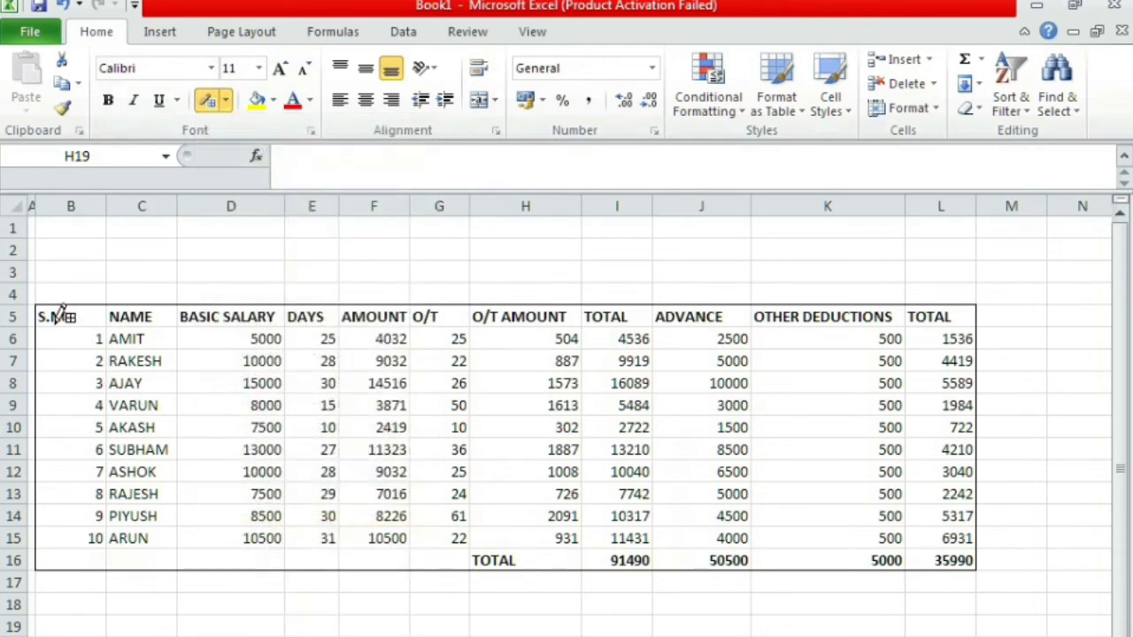
{"action": "mouse_move", "coordinate": [50, 299]}
{"action": "left_mouse_down"}
{"action": "mouse_move", "coordinate": [483, 431]}
{"action": "mouse_move", "coordinate": [799, 484]}
{"action": "mouse_move", "coordinate": [903, 529]}
{"action": "mouse_move", "coordinate": [919, 552]}
{"action": "left_mouse_up"}
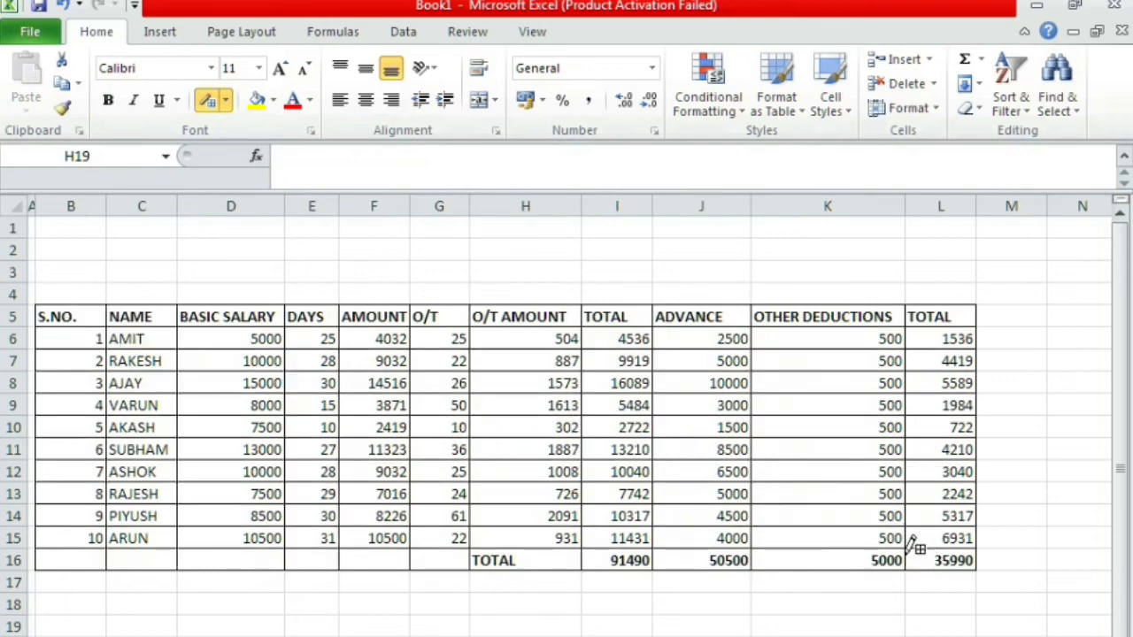
{"action": "left_click", "coordinate": [207, 99]}
Merge and center C2:K3 above the table and enter the title BASIC SALARY SHEET
{"action": "left_click_drag", "start_coordinate": [168, 252], "coordinate": [850, 281]}
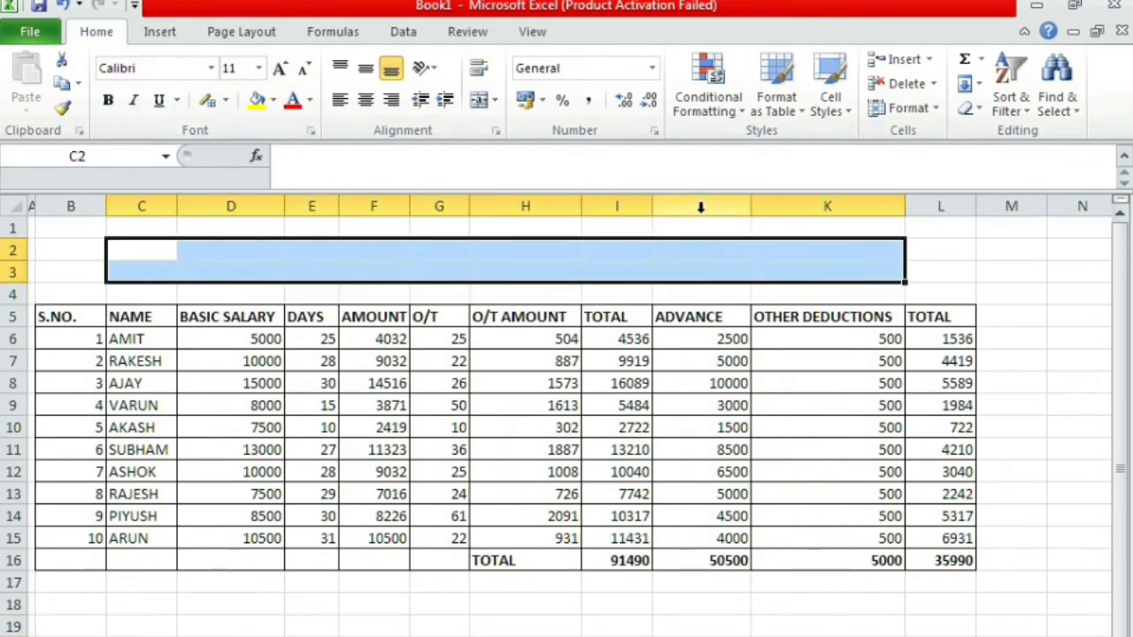
{"action": "left_click", "coordinate": [483, 104]}
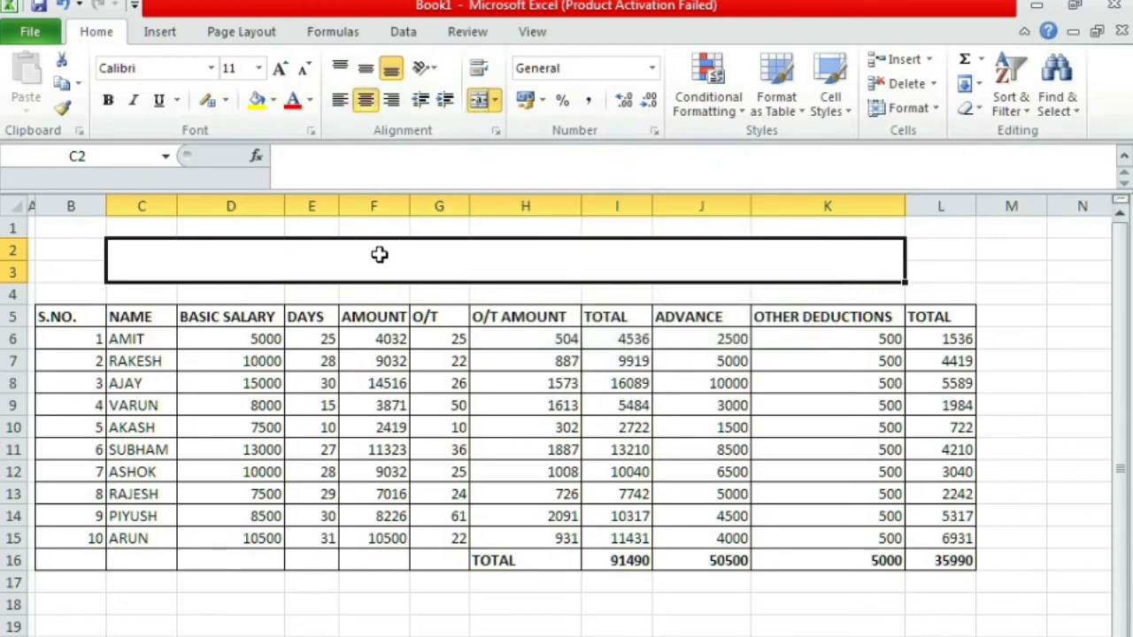
{"action": "type", "text": "SALARE"}
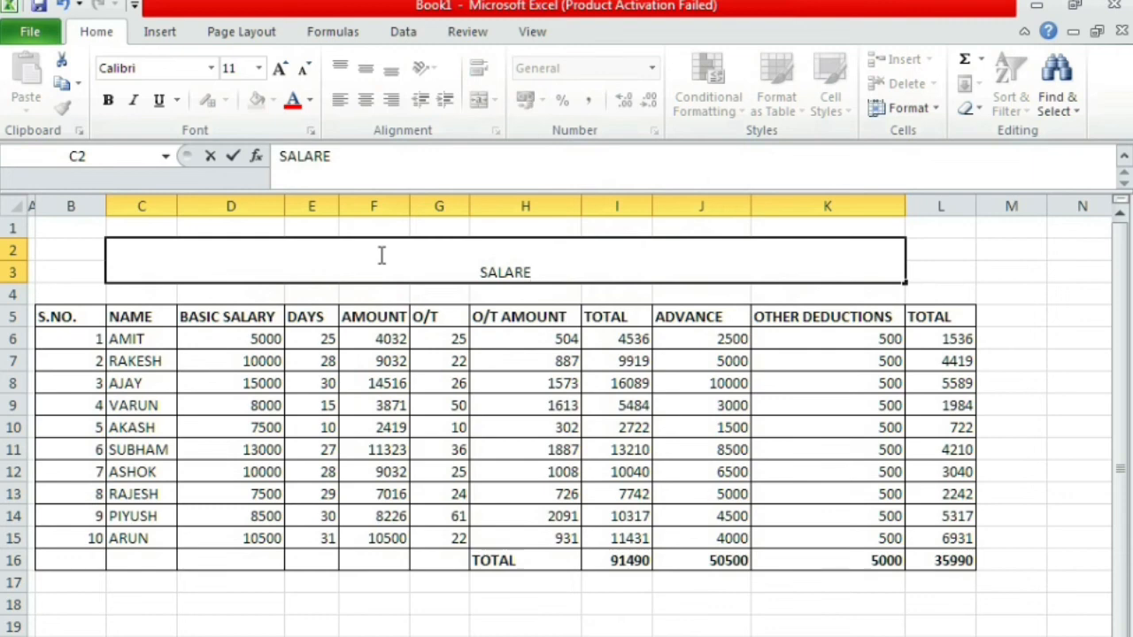
{"action": "key", "text": "BackSpace"}
{"action": "type", "text": "Y SE"}
{"action": "key", "text": "BackSpace"}
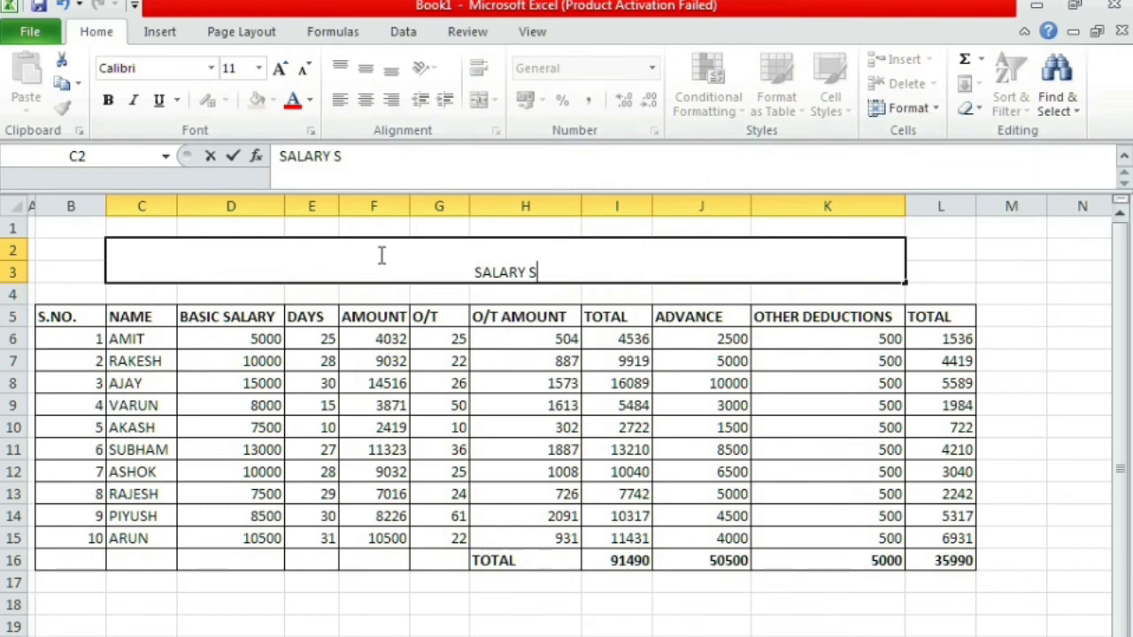
{"action": "type", "text": "HEET"}
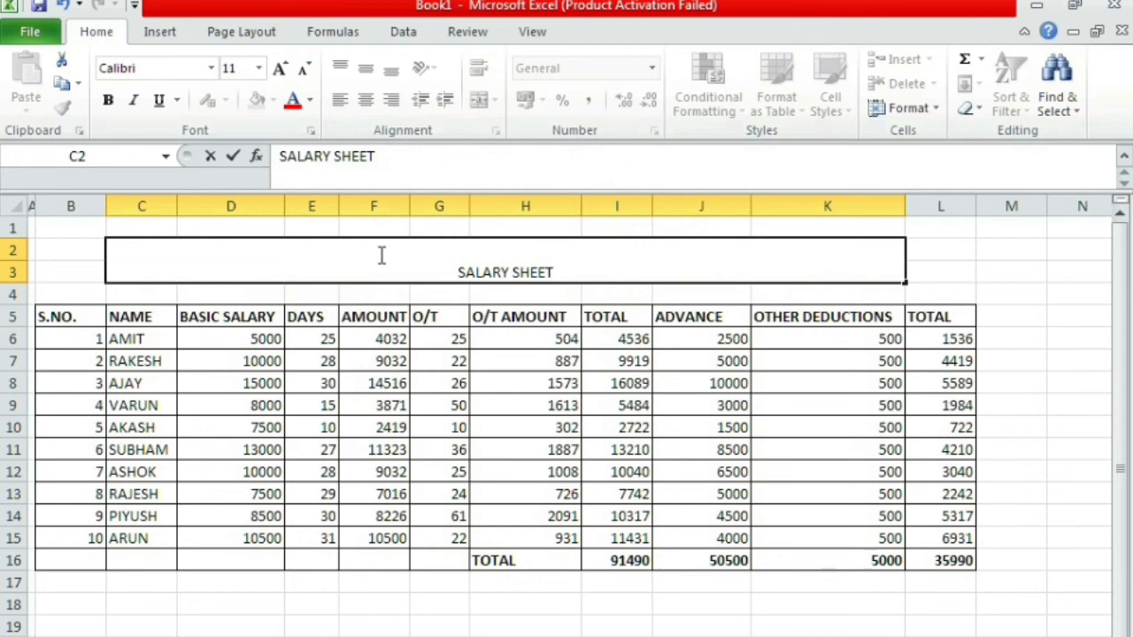
{"action": "left_click", "coordinate": [455, 272]}
{"action": "type", "text": "BASIC"}
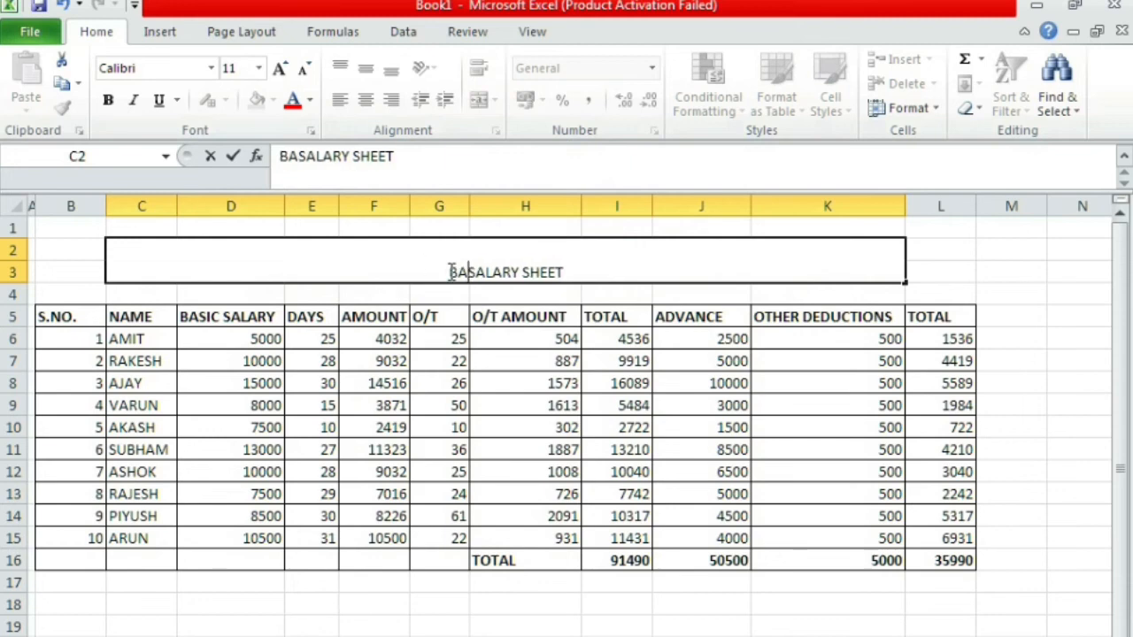
{"action": "left_click", "coordinate": [604, 272]}
{"action": "type", "text": "2020"}
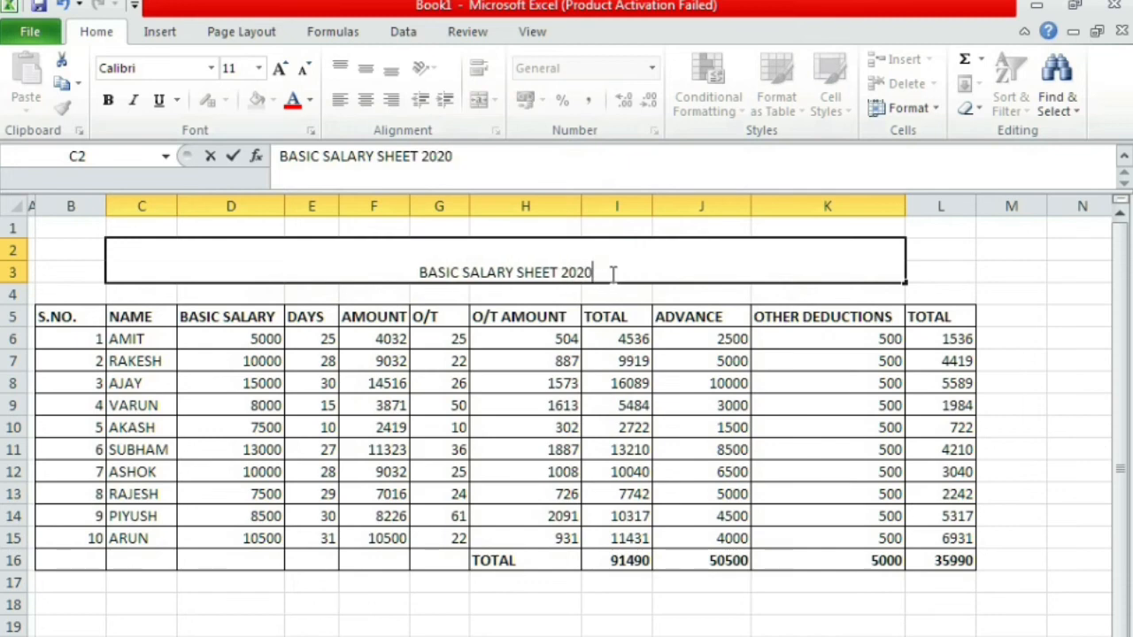
{"action": "key", "text": "BackSpace"}
{"action": "key", "text": "BackSpace"}
{"action": "key", "text": "BackSpace"}
{"action": "key", "text": "BackSpace"}
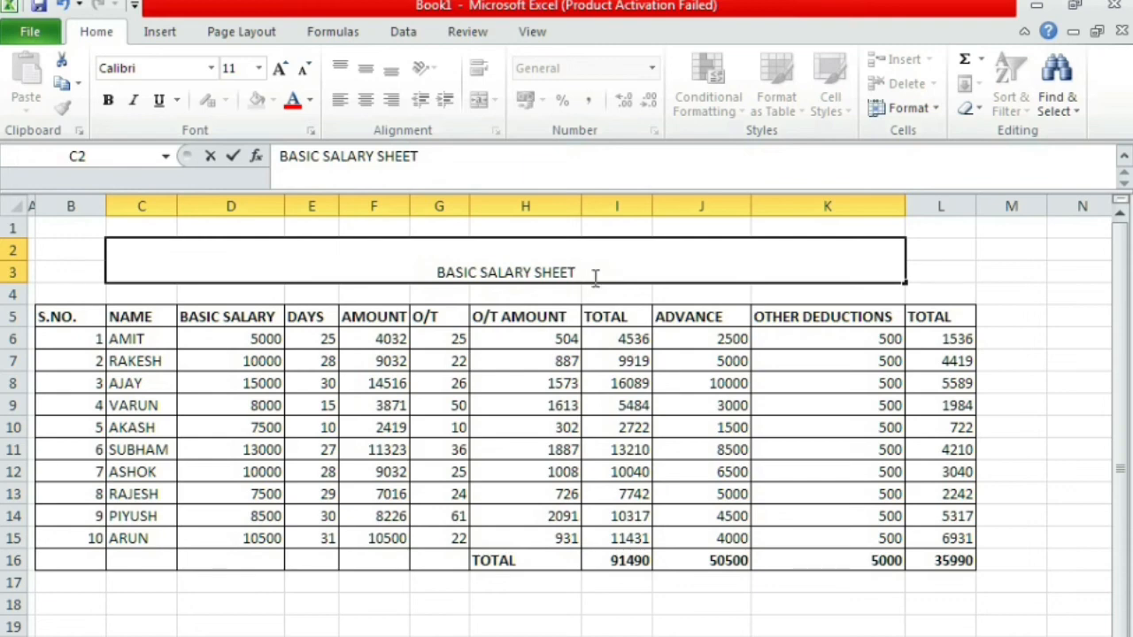
Append the period "( DECEMBER 2019)" to the end of the BASIC SALARY SHEET title
{"action": "type", "text": "("}
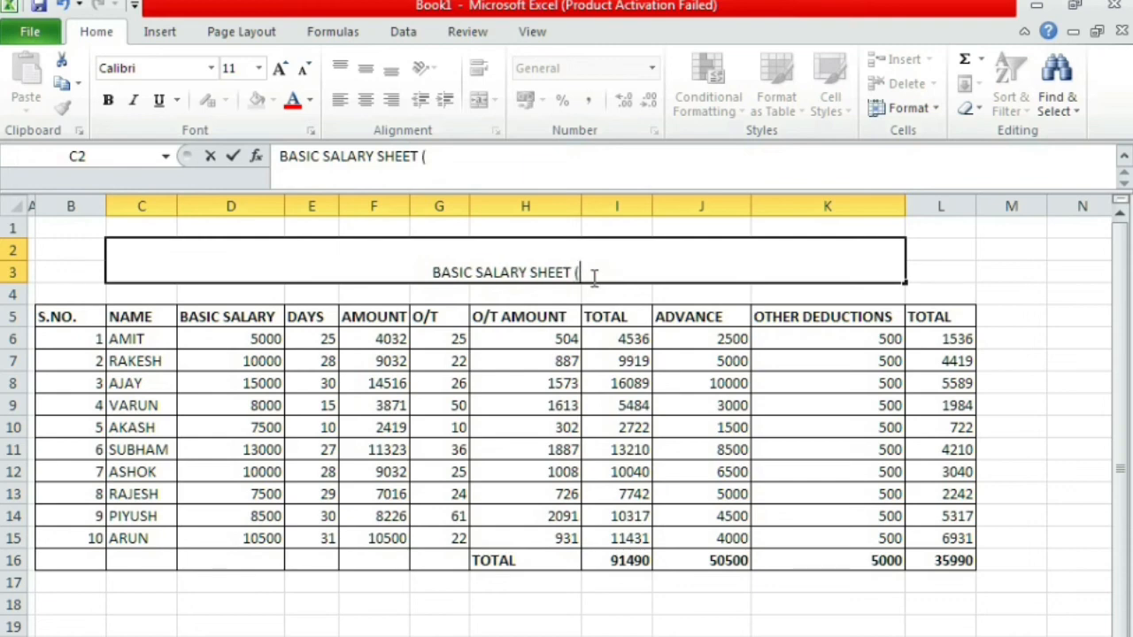
{"action": "type", "text": " DECEM"}
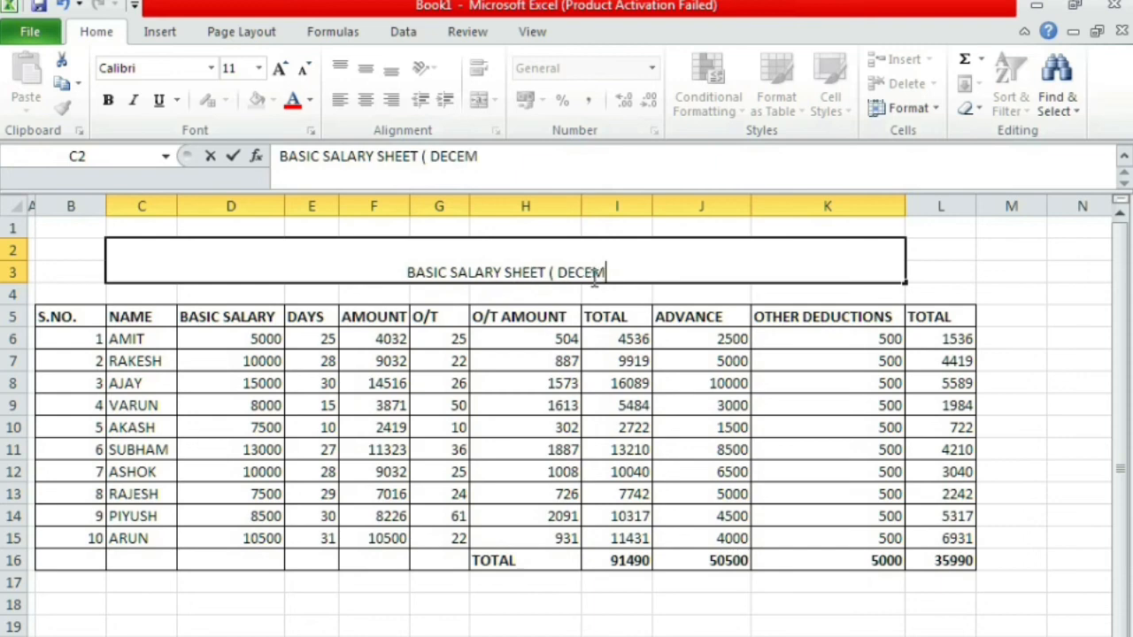
{"action": "type", "text": "BER2"}
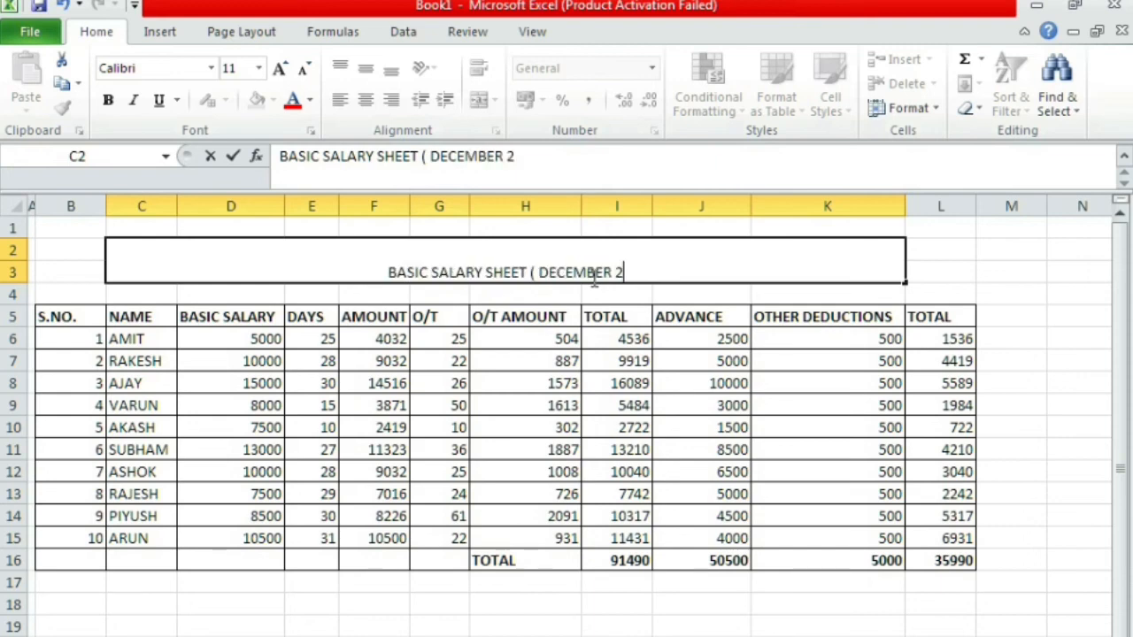
{"action": "key", "text": "BackSpace"}
{"action": "type", "text": "2019"}
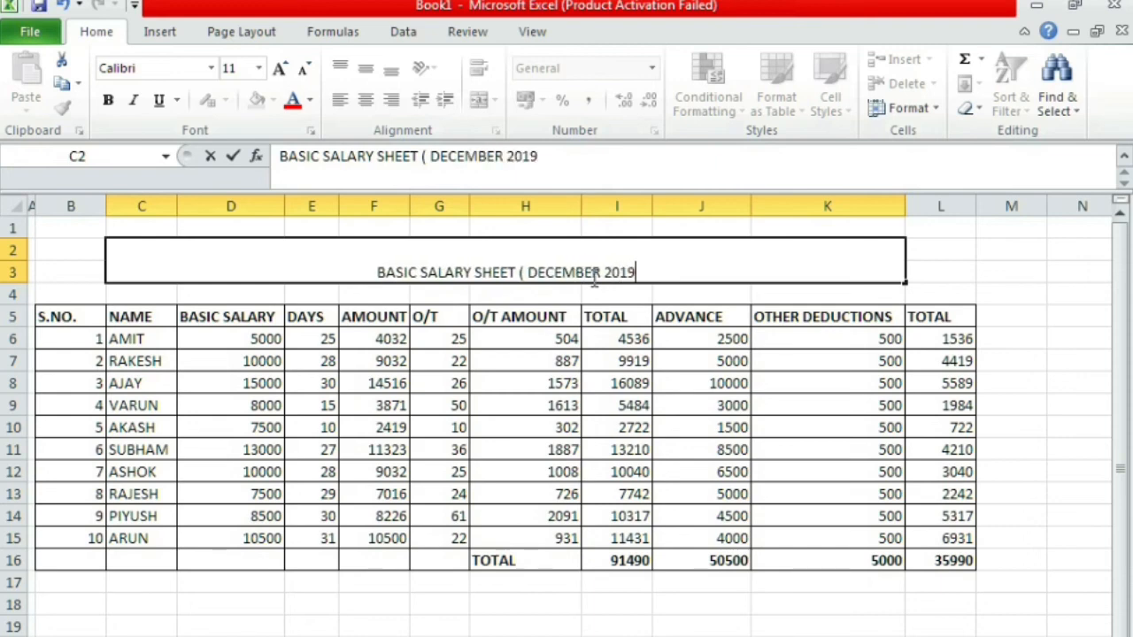
{"action": "type", "text": ")"}
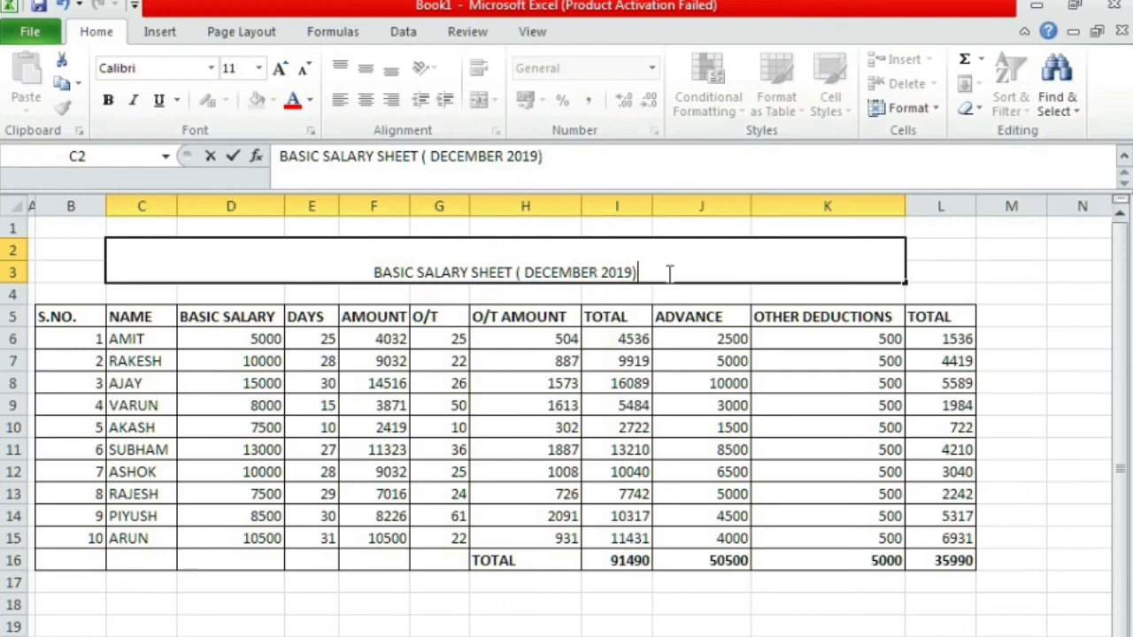
Format the whole title text as 20 pt, bold and dark blue, and commit the cell
{"action": "left_click_drag", "start_coordinate": [667, 271], "coordinate": [360, 279]}
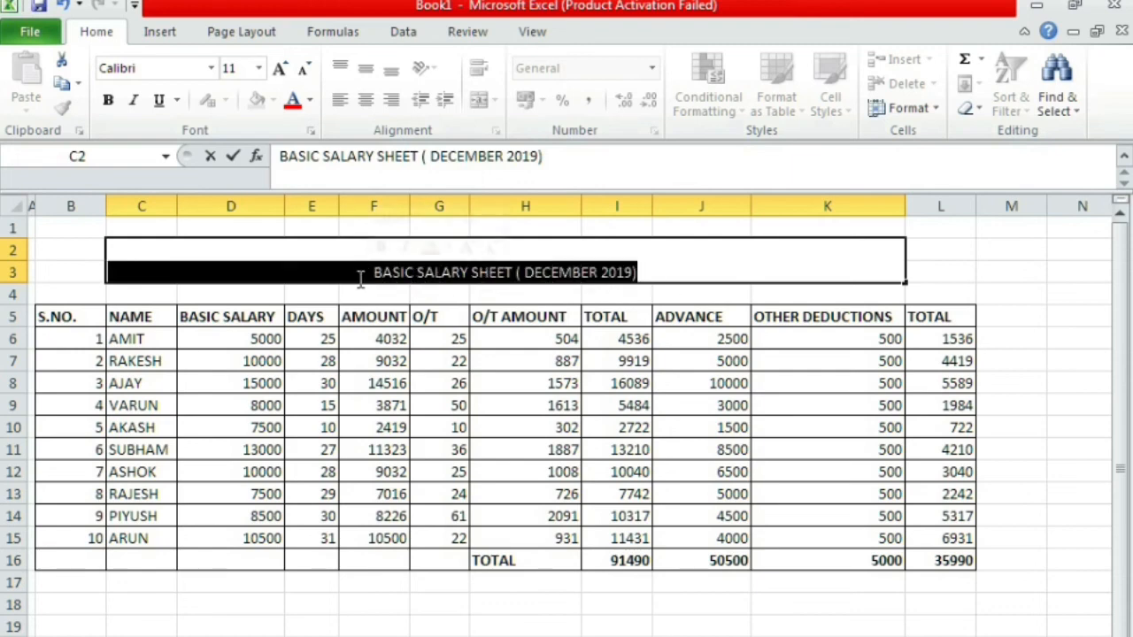
{"action": "left_click", "coordinate": [258, 68]}
{"action": "left_click", "coordinate": [235, 244]}
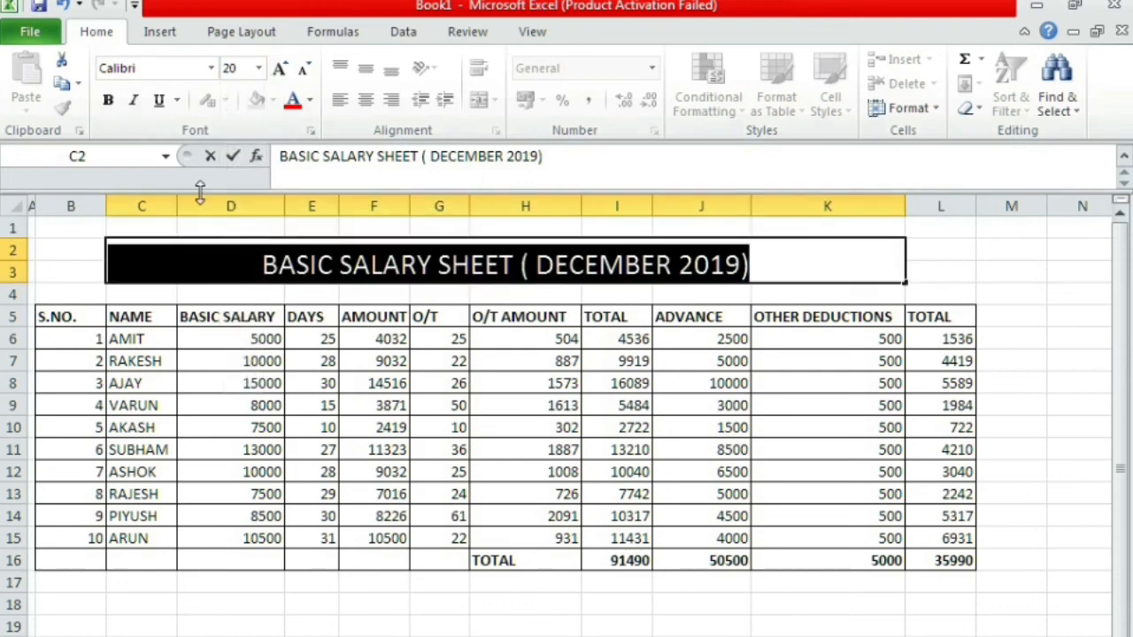
{"action": "left_click", "coordinate": [107, 100]}
{"action": "left_click", "coordinate": [310, 100]}
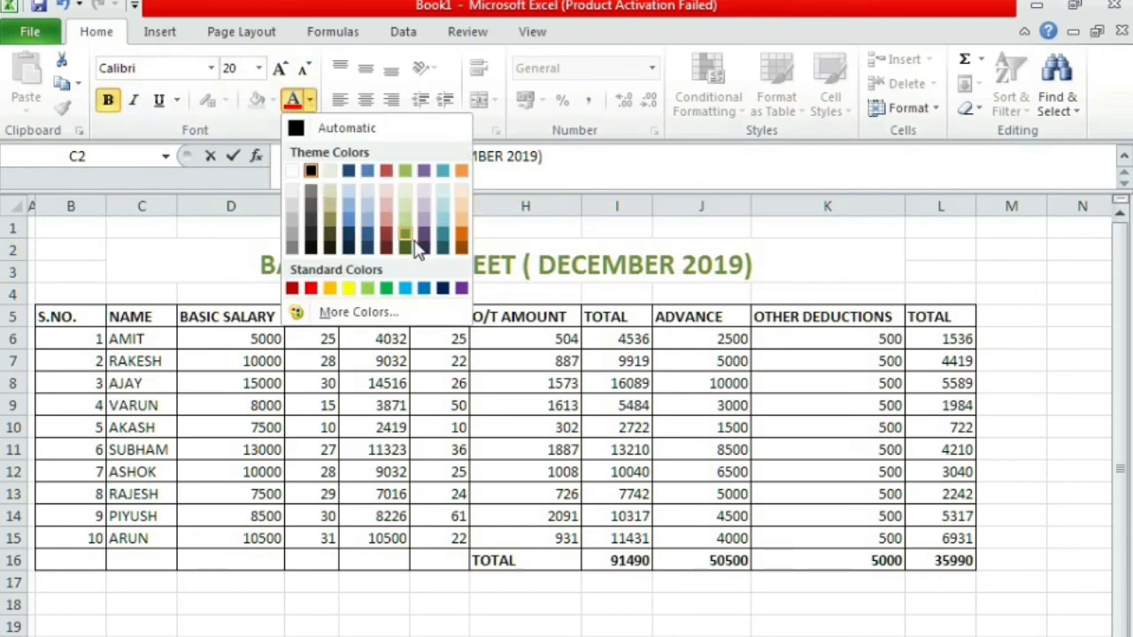
{"action": "left_click", "coordinate": [351, 236]}
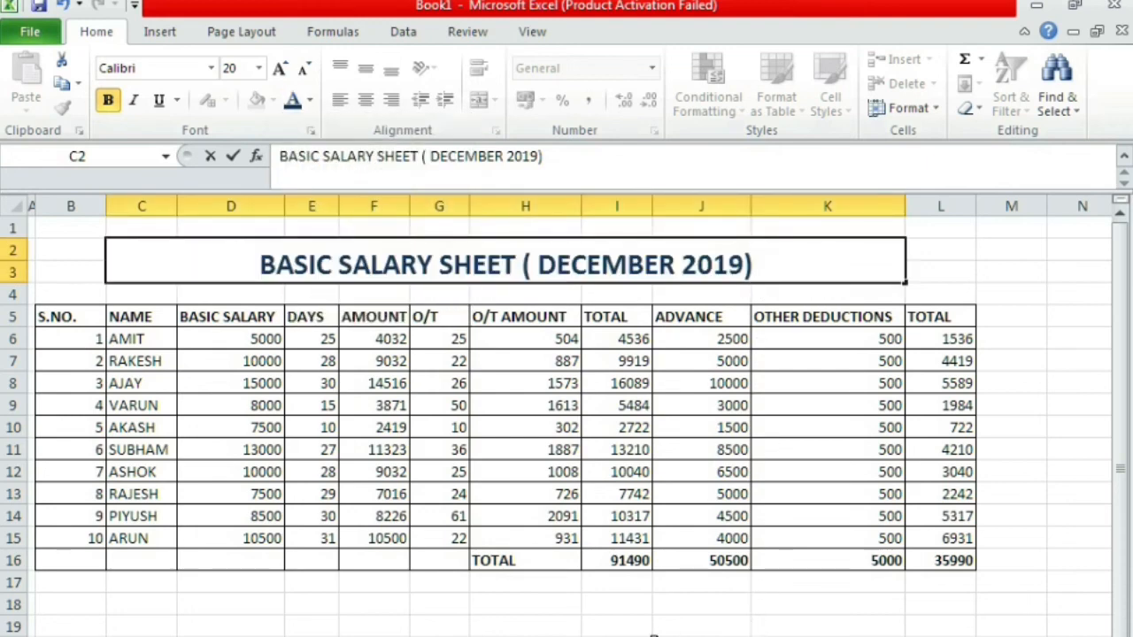
{"action": "left_click_drag", "start_coordinate": [659, 636], "coordinate": [633, 636]}
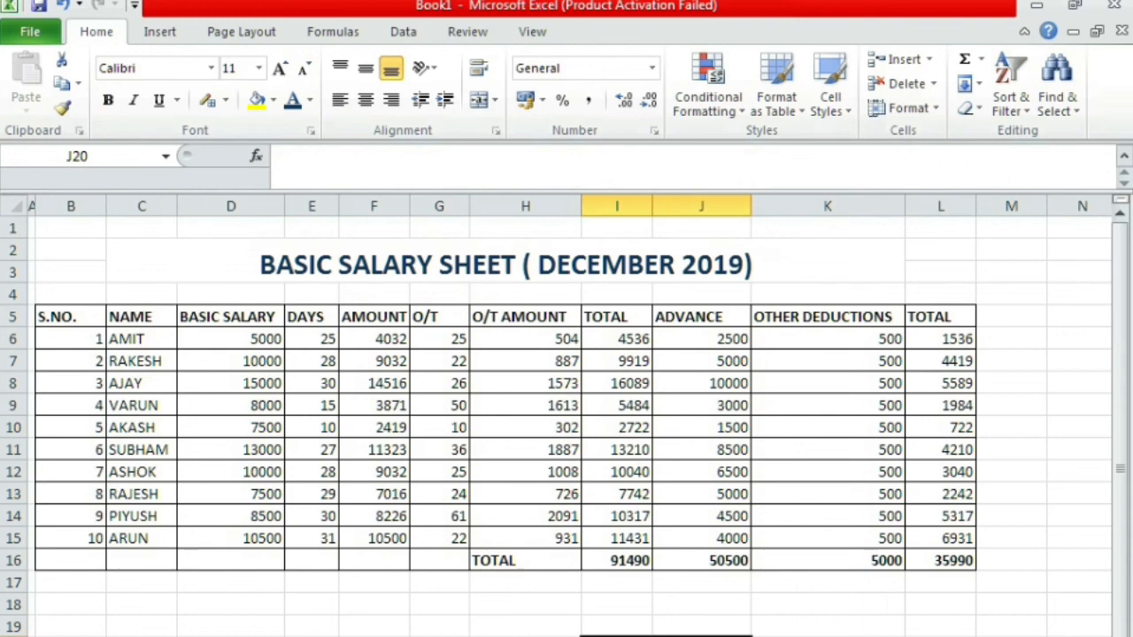
Center the serial numbers in B6:B15
{"action": "left_click_drag", "start_coordinate": [68, 342], "coordinate": [59, 529]}
{"action": "left_click", "coordinate": [365, 99]}
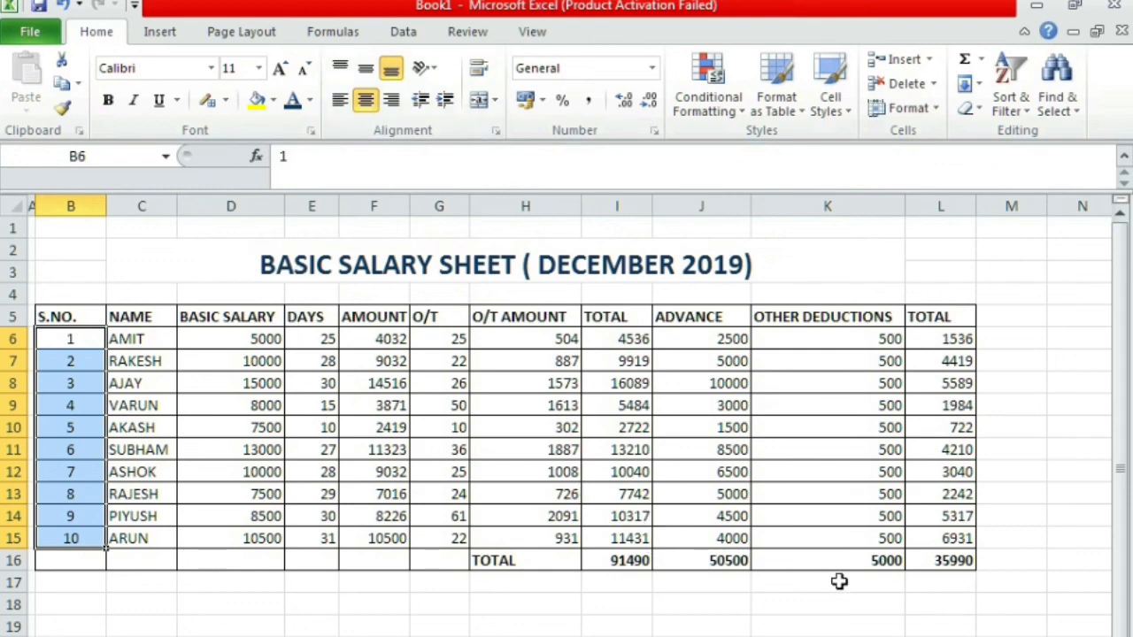
Enter the label DEDUCTIONS in D18 below the salary table
{"action": "left_click", "coordinate": [193, 605]}
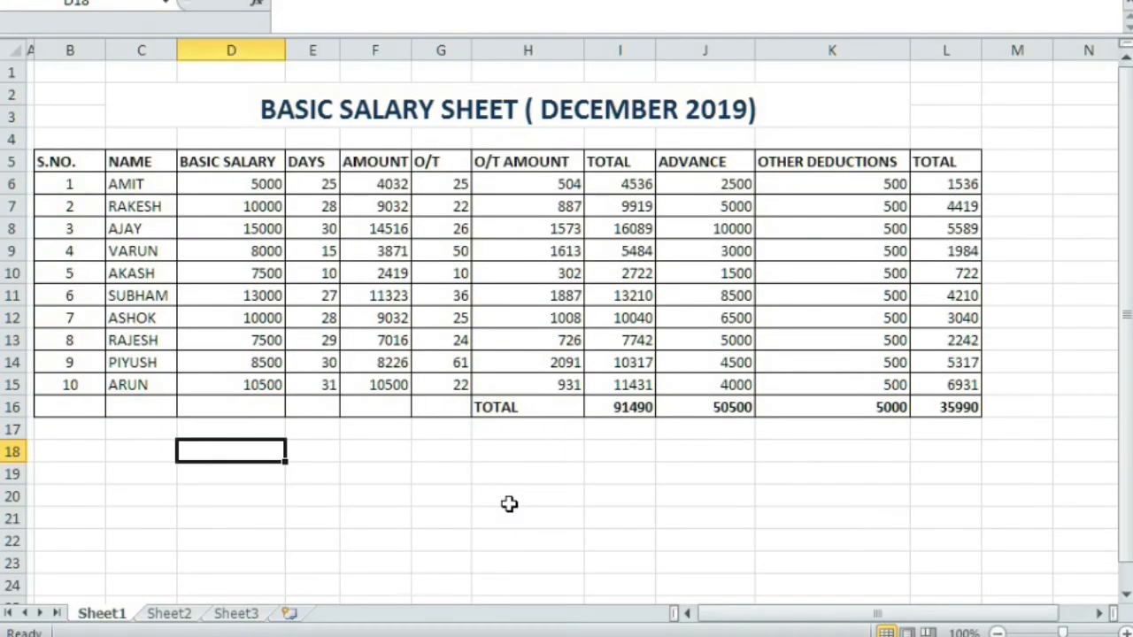
{"action": "type", "text": "DEDU"}
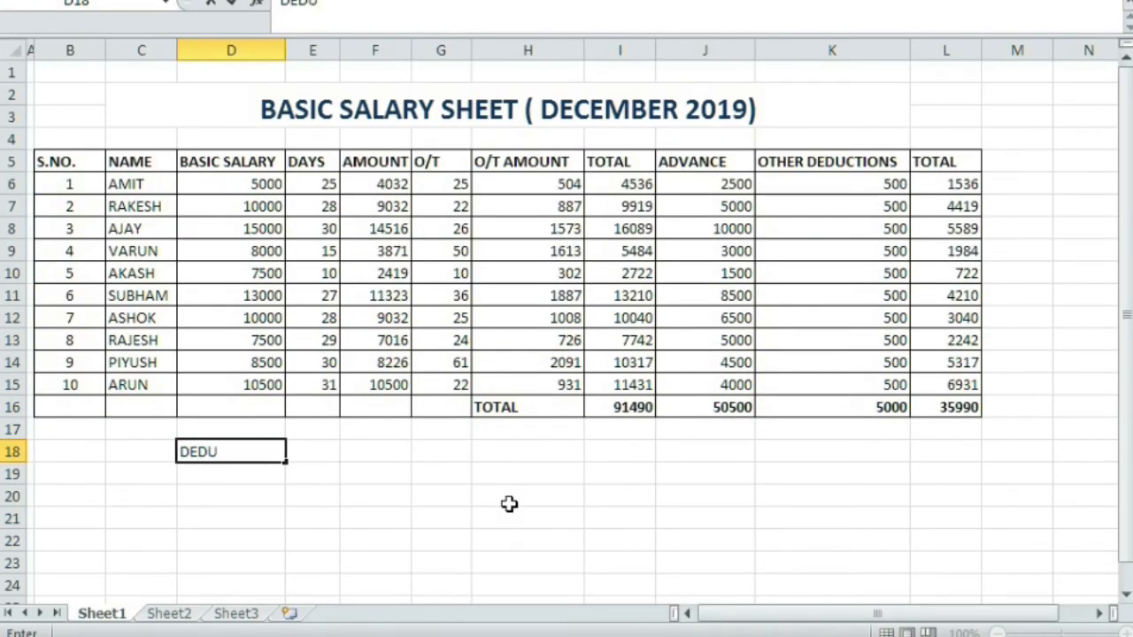
{"action": "type", "text": "CTIONS"}
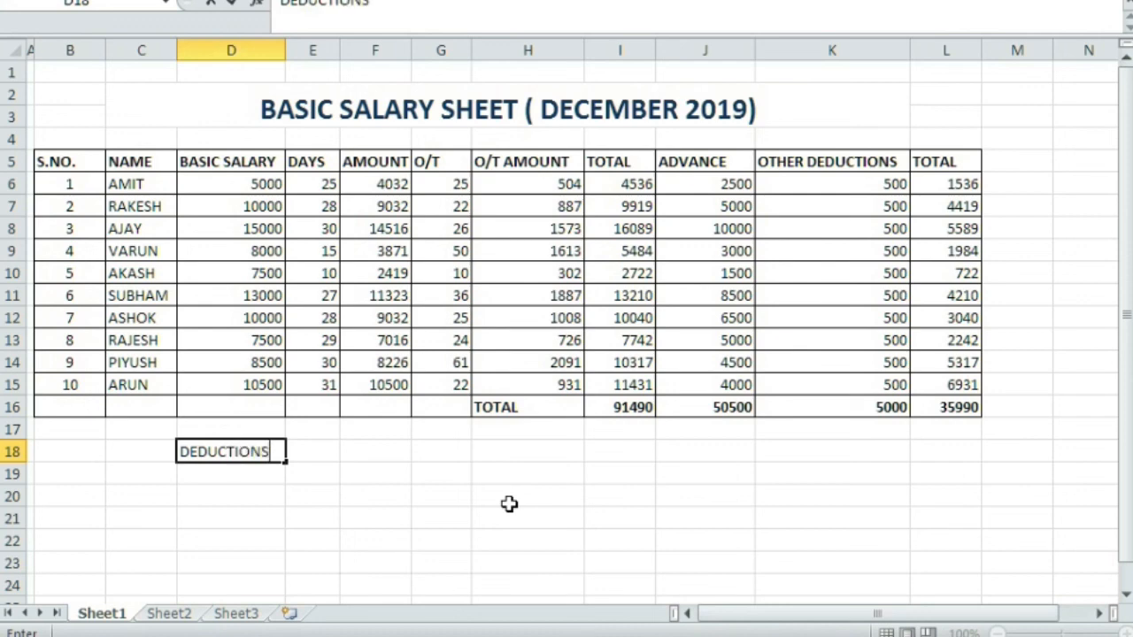
{"action": "key", "text": "Return"}
List the deduction types EPF, PF, ESI, MEDICAL and LOAN down F18:F22 beside the DEDUCTIONS label
{"action": "key", "text": "Up"}
{"action": "key", "text": "Right"}
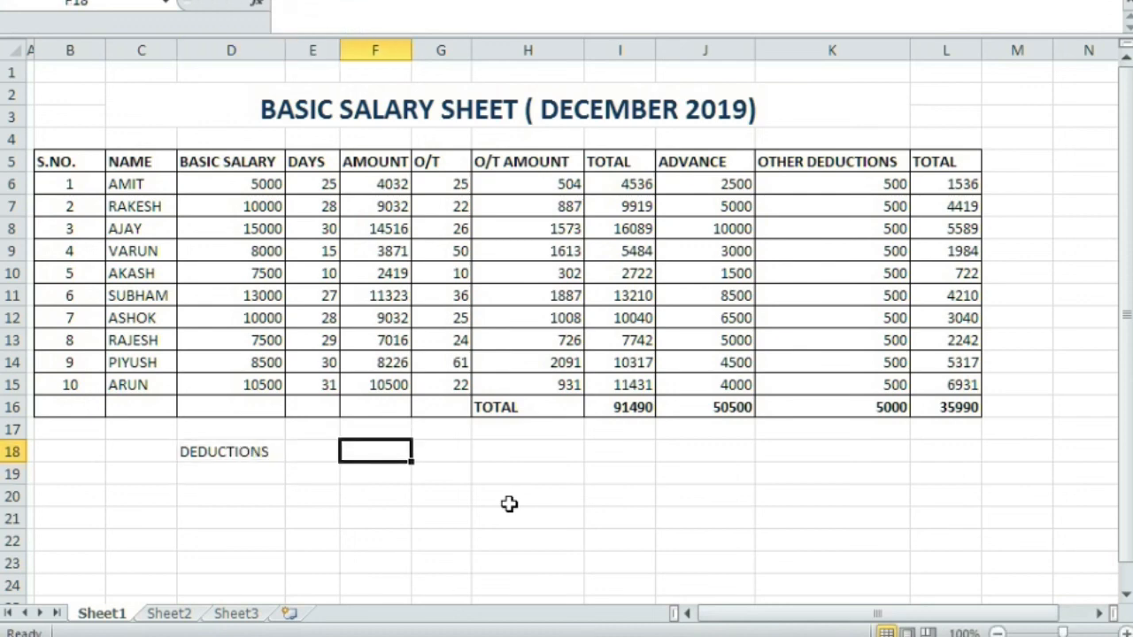
{"action": "type", "text": "EPF"}
{"action": "key", "text": "Return"}
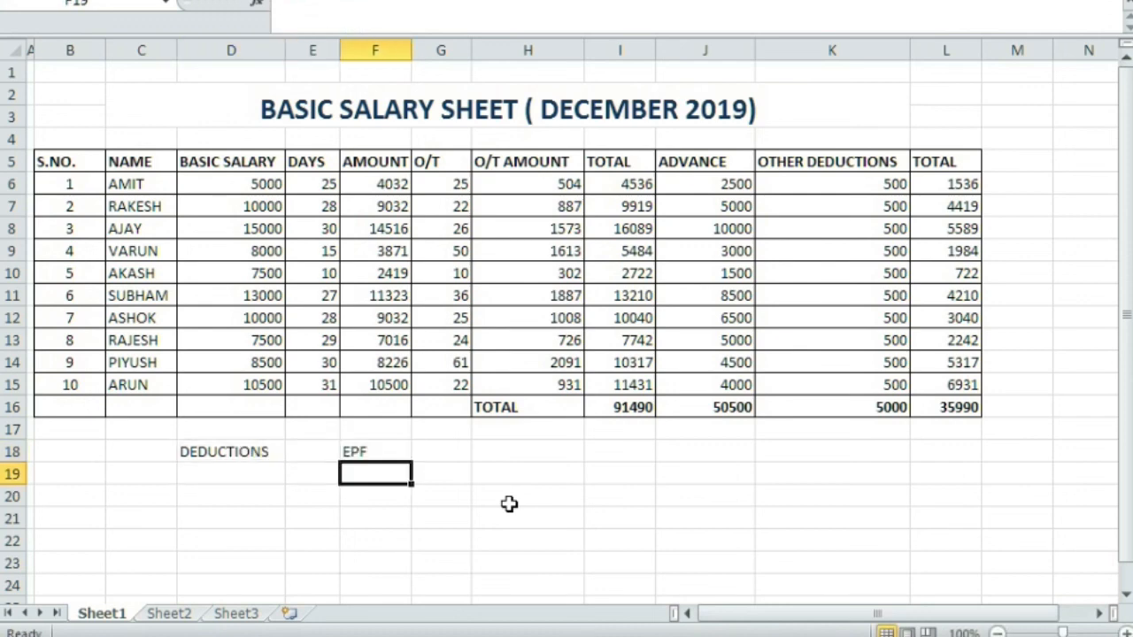
{"action": "type", "text": "PF"}
{"action": "key", "text": "Return"}
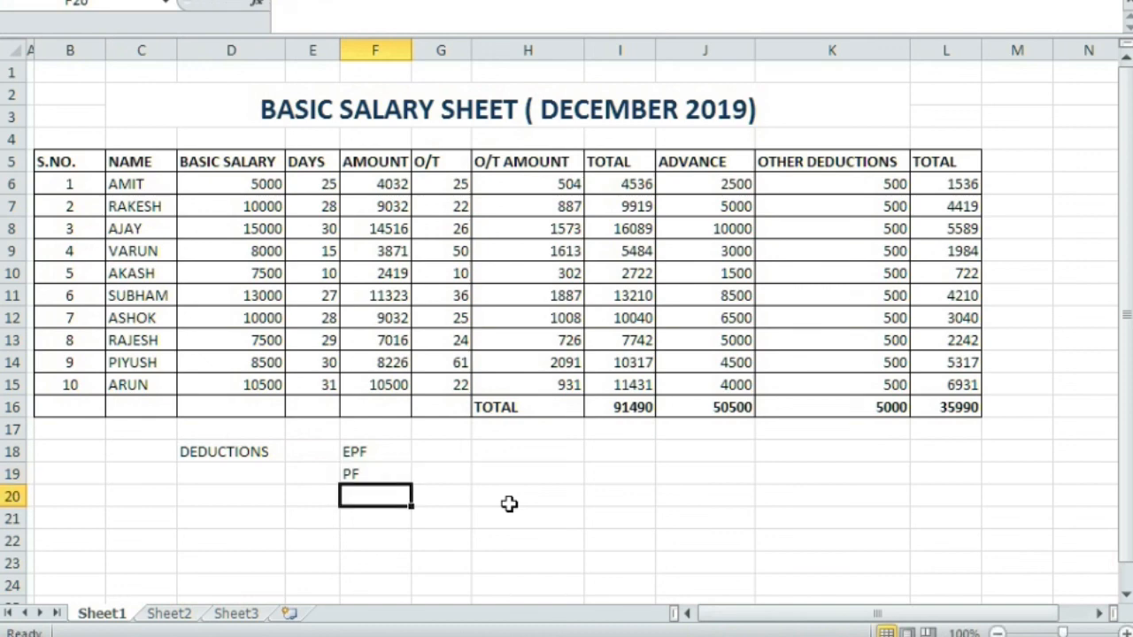
{"action": "type", "text": "ESI"}
{"action": "key", "text": "Return"}
{"action": "type", "text": "M"}
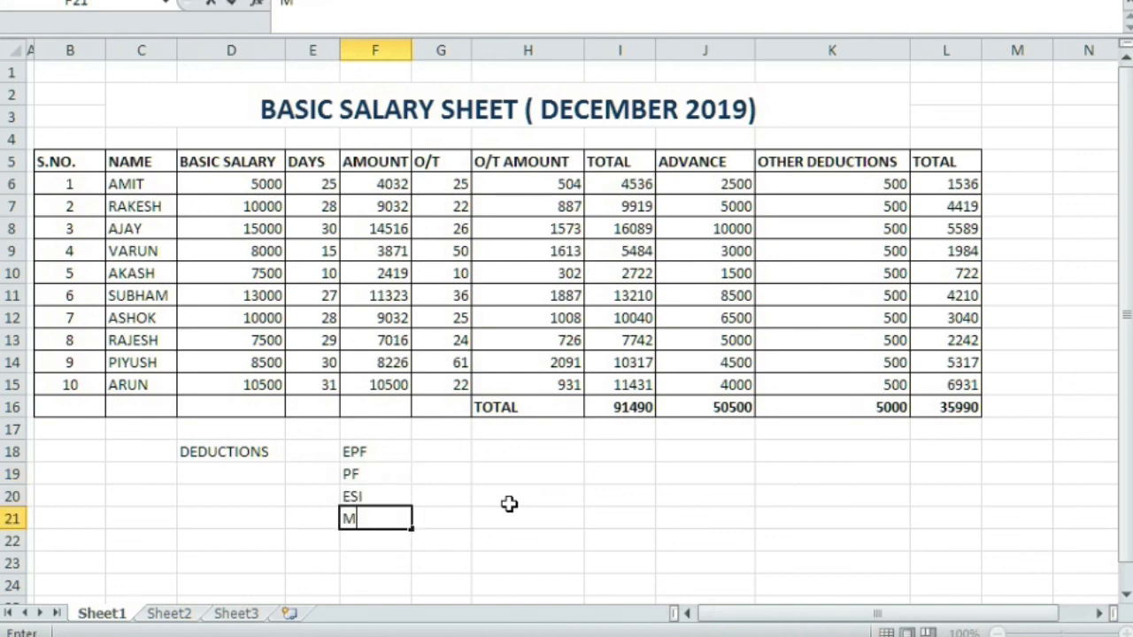
{"action": "type", "text": "EDICLA"}
{"action": "key", "text": "BackSpace"}
{"action": "key", "text": "BackSpace"}
{"action": "type", "text": "AL"}
{"action": "key", "text": "Return"}
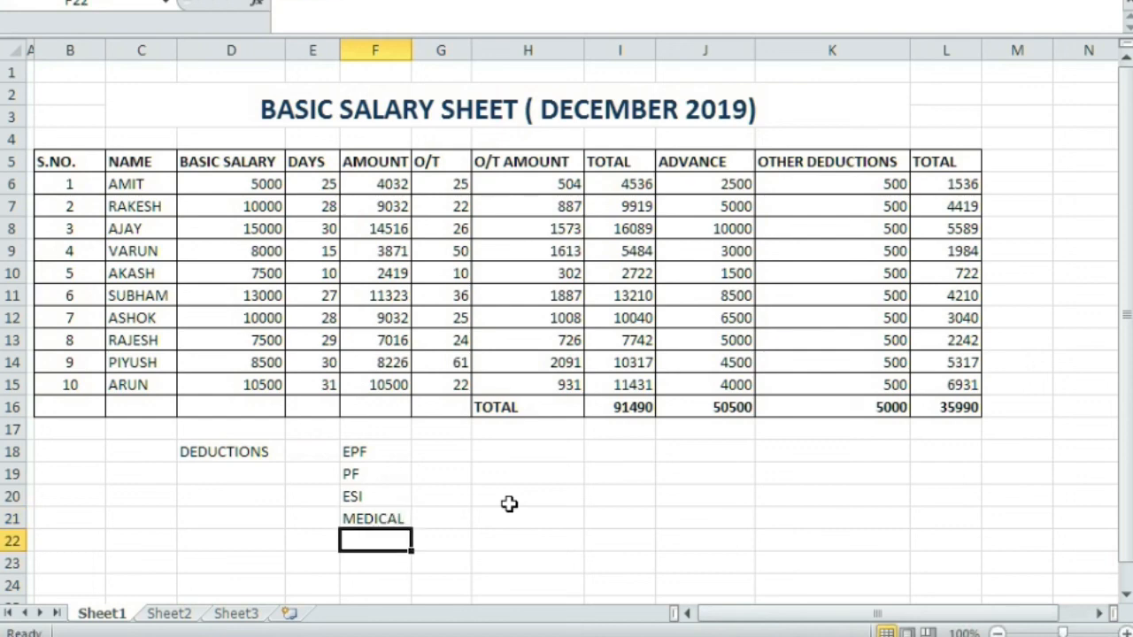
{"action": "type", "text": "LOAN"}
{"action": "key", "text": "Return"}
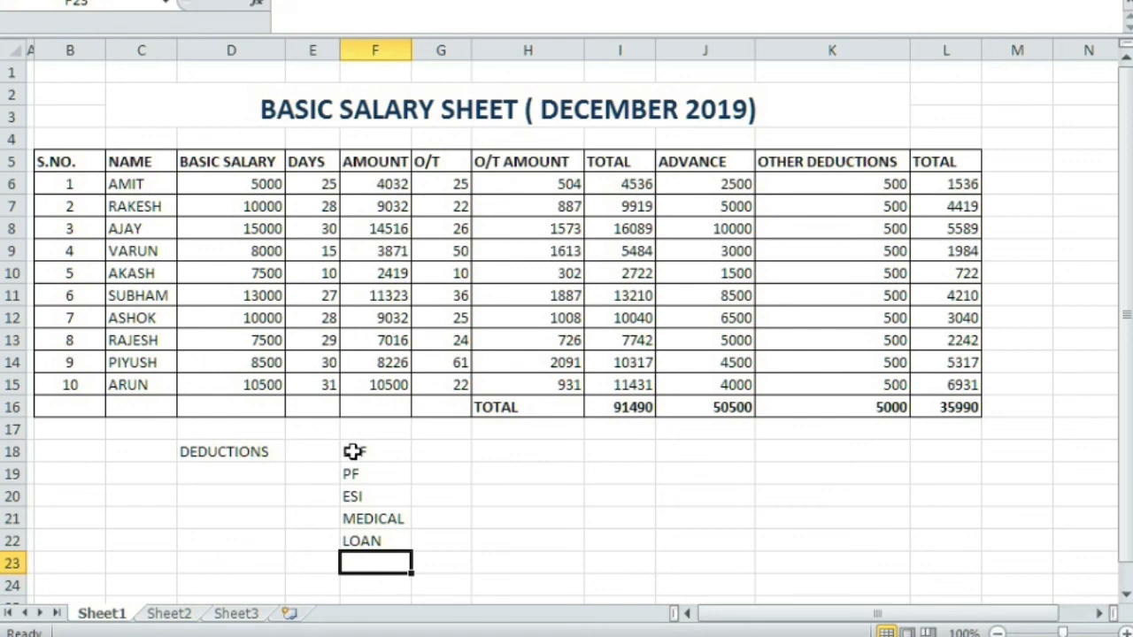
Make the deduction types in F18:F22 bold
{"action": "left_click_drag", "start_coordinate": [353, 452], "coordinate": [359, 553]}
{"action": "left_click", "coordinate": [447, 516]}
{"action": "left_click_drag", "start_coordinate": [379, 447], "coordinate": [377, 539]}
{"action": "key", "text": "ctrl+b"}
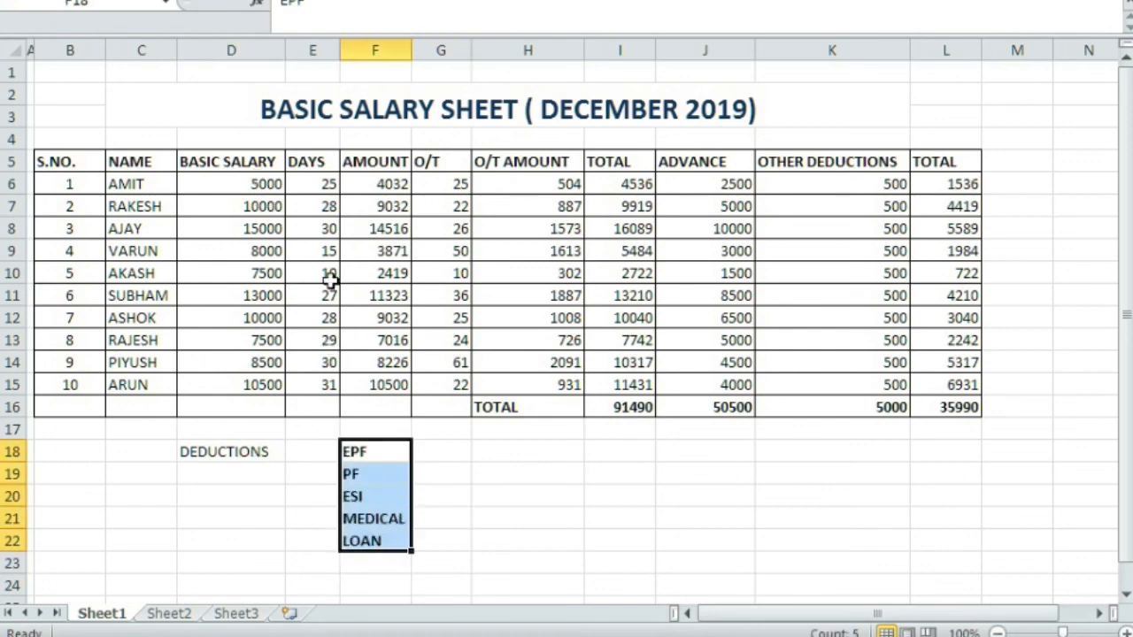
{"action": "left_click", "coordinate": [444, 473]}
{"action": "left_click", "coordinate": [268, 453]}
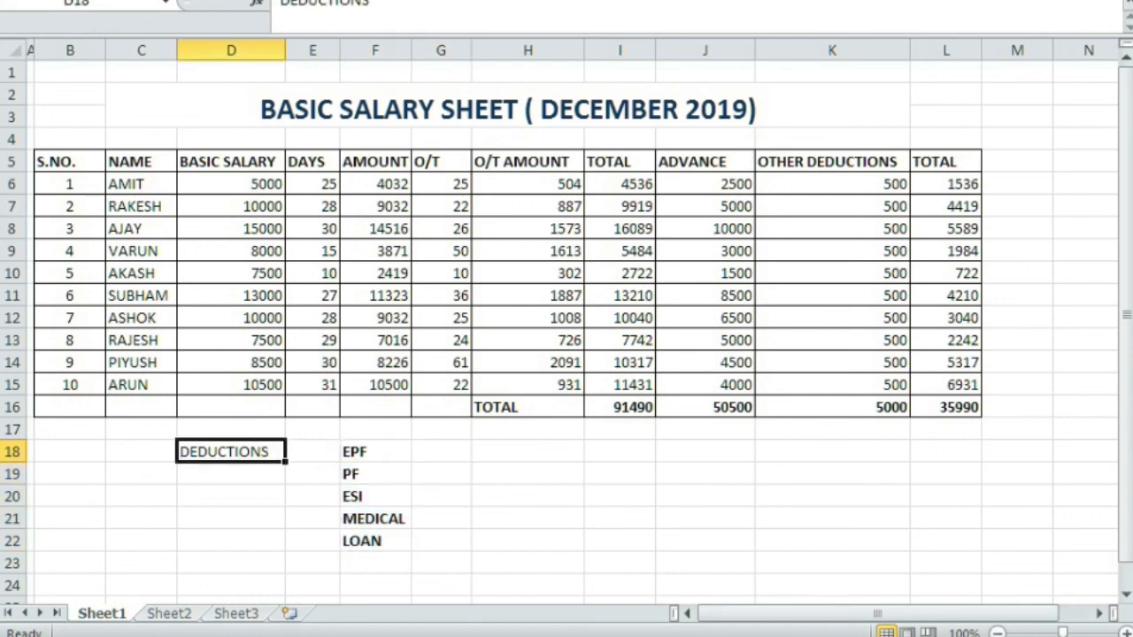
{"action": "left_click", "coordinate": [403, 466]}
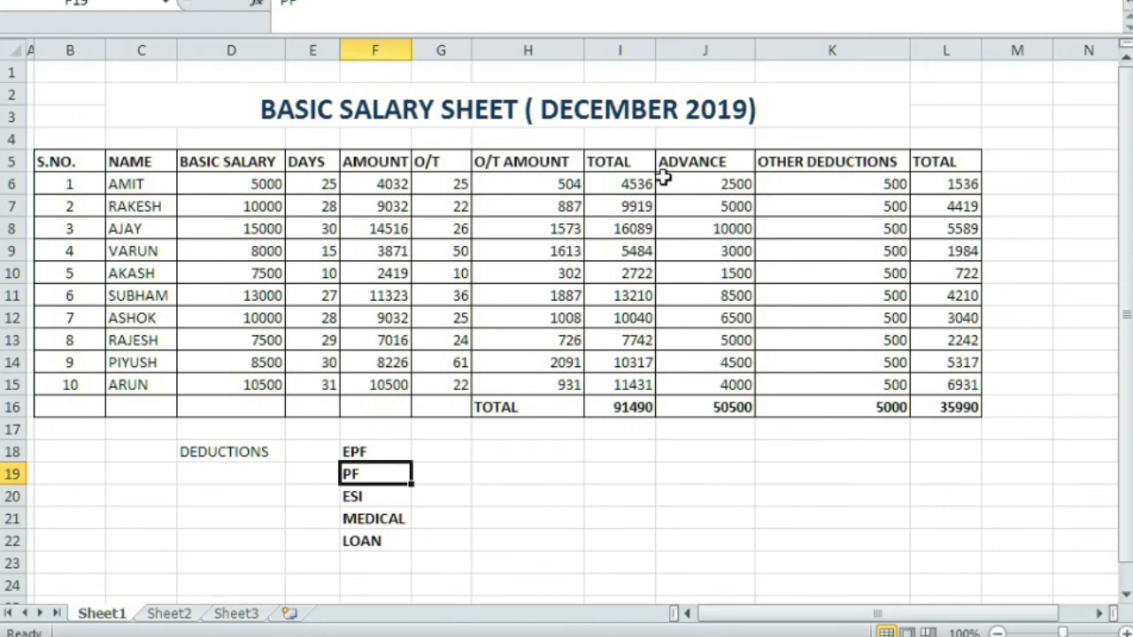
{"action": "left_click", "coordinate": [556, 500]}
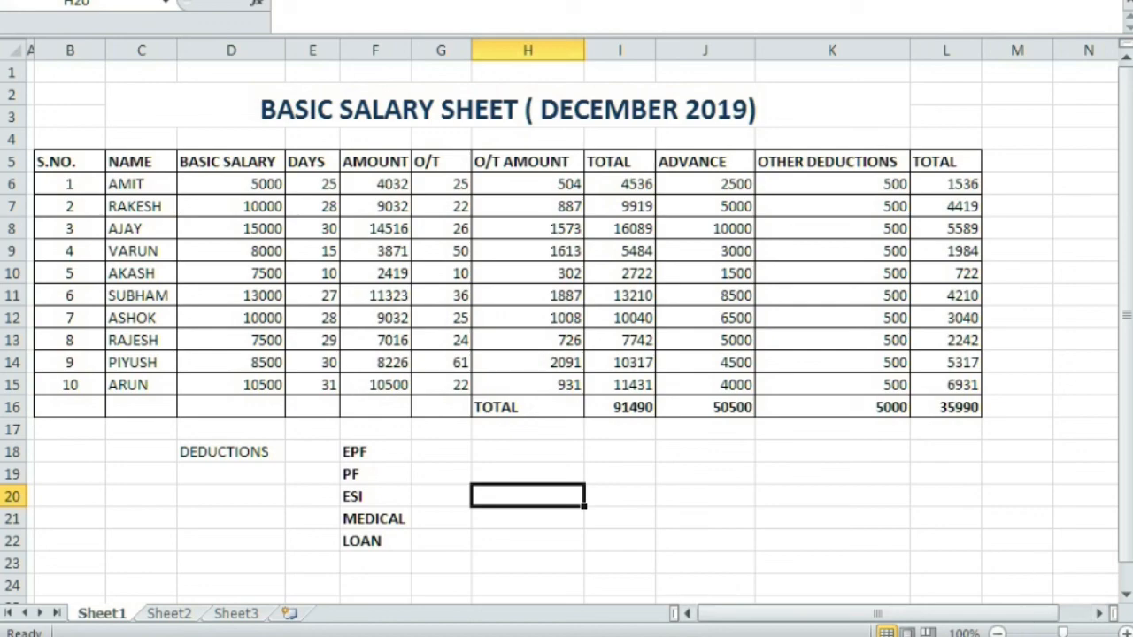
{"action": "right_click", "coordinate": [820, 636]}
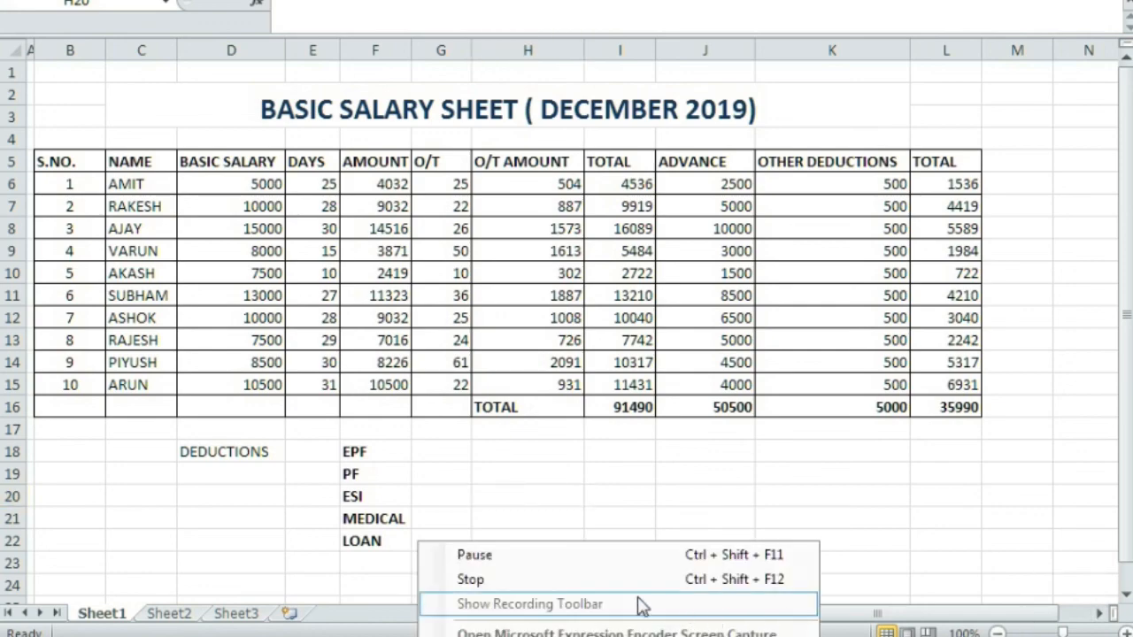
{"action": "left_click", "coordinate": [633, 584]}
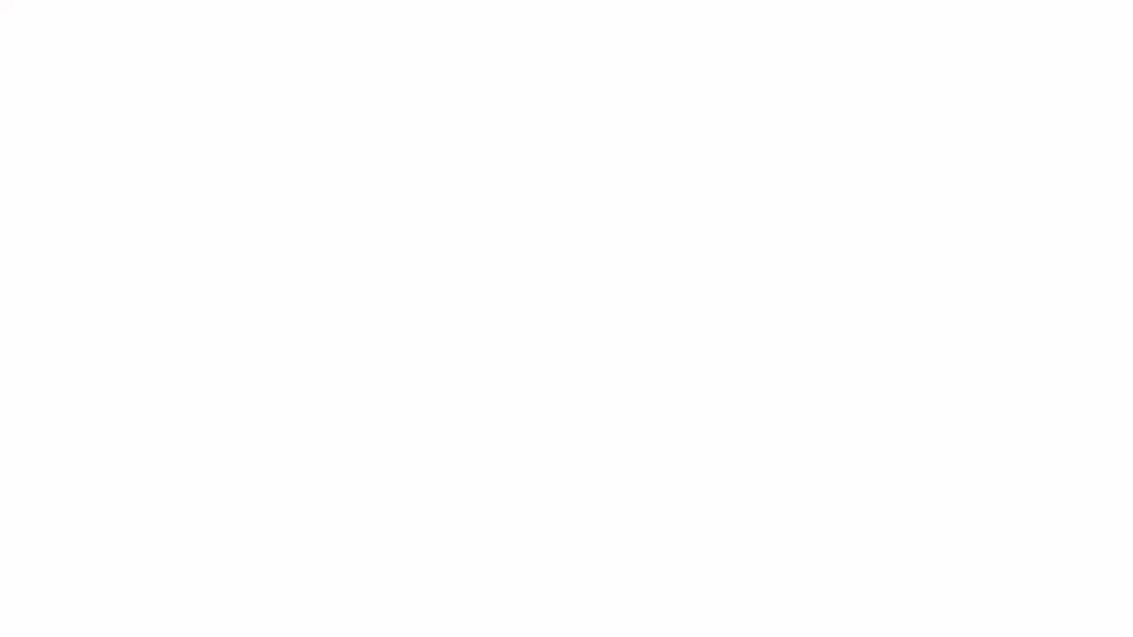